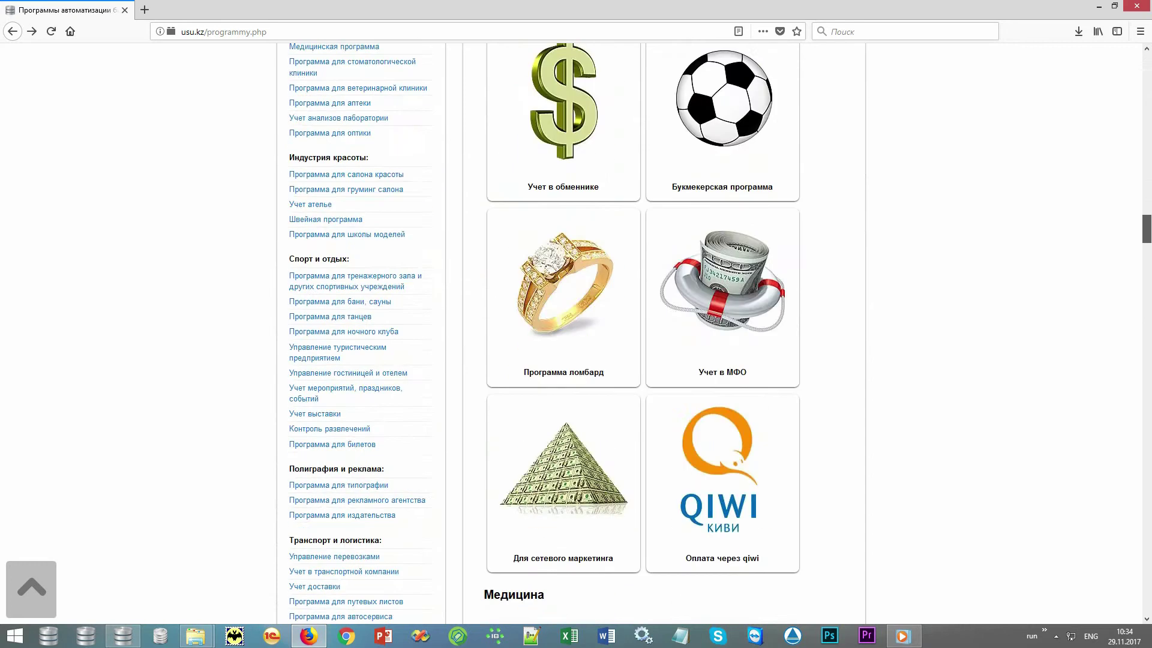
scroll(611, 378, down, 14)
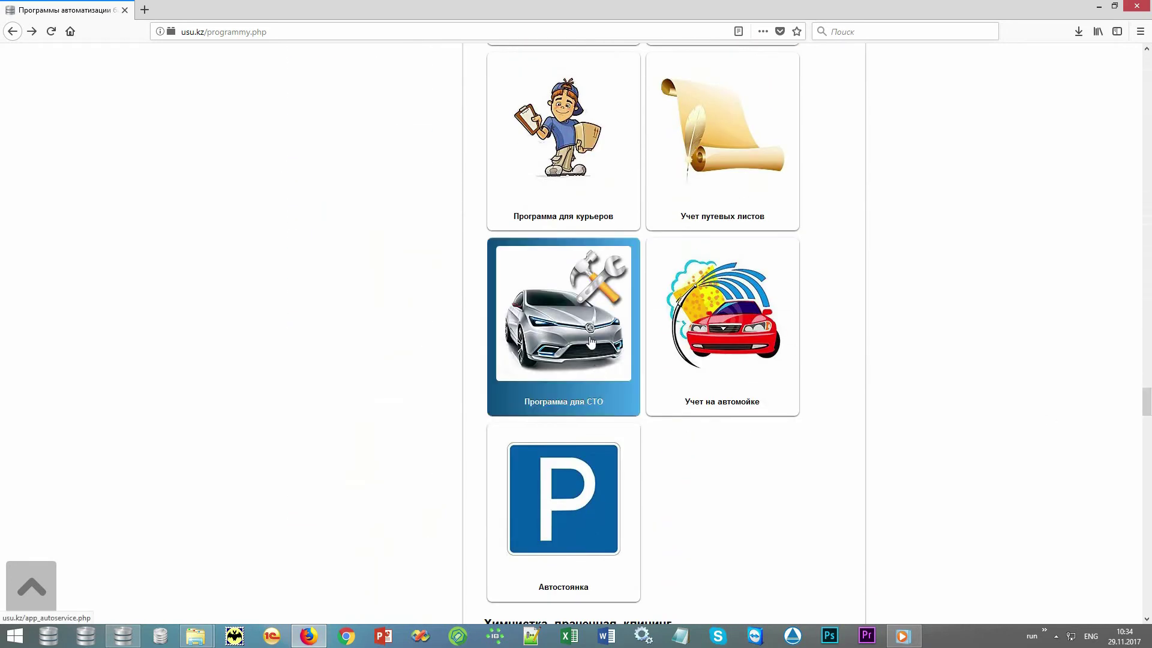
- Open the 'Программа для СТО' car-service program page from the usu.kz catalogue
click(546, 277)
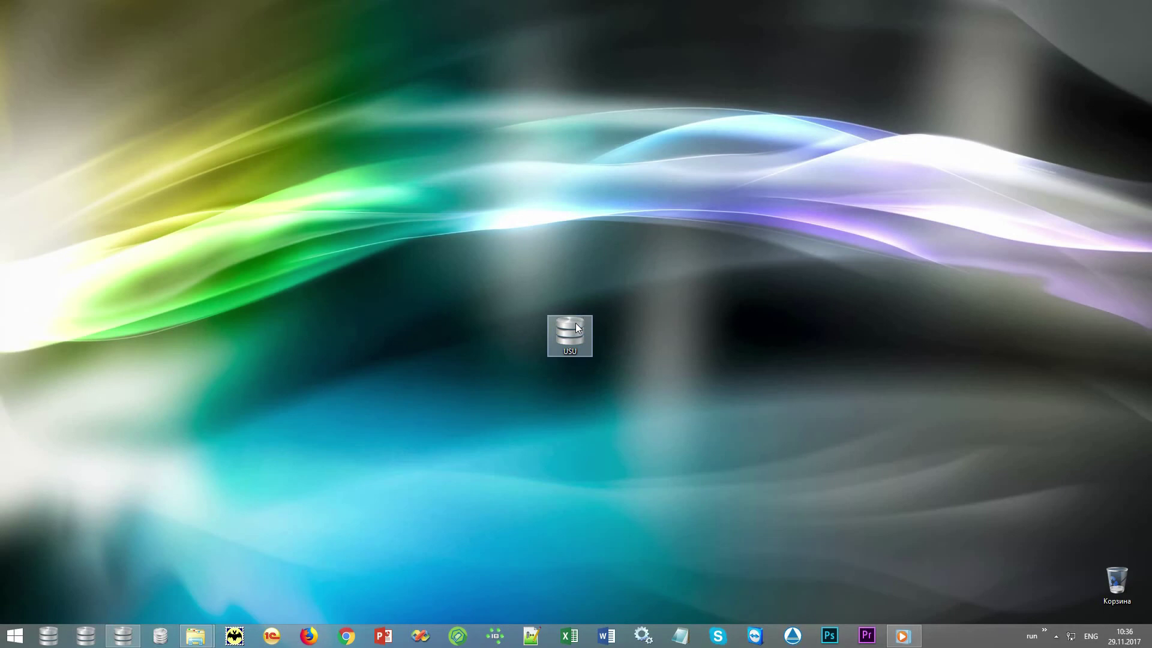
- Launch USU from the desktop and enter the login user name and password
double_click(576, 324)
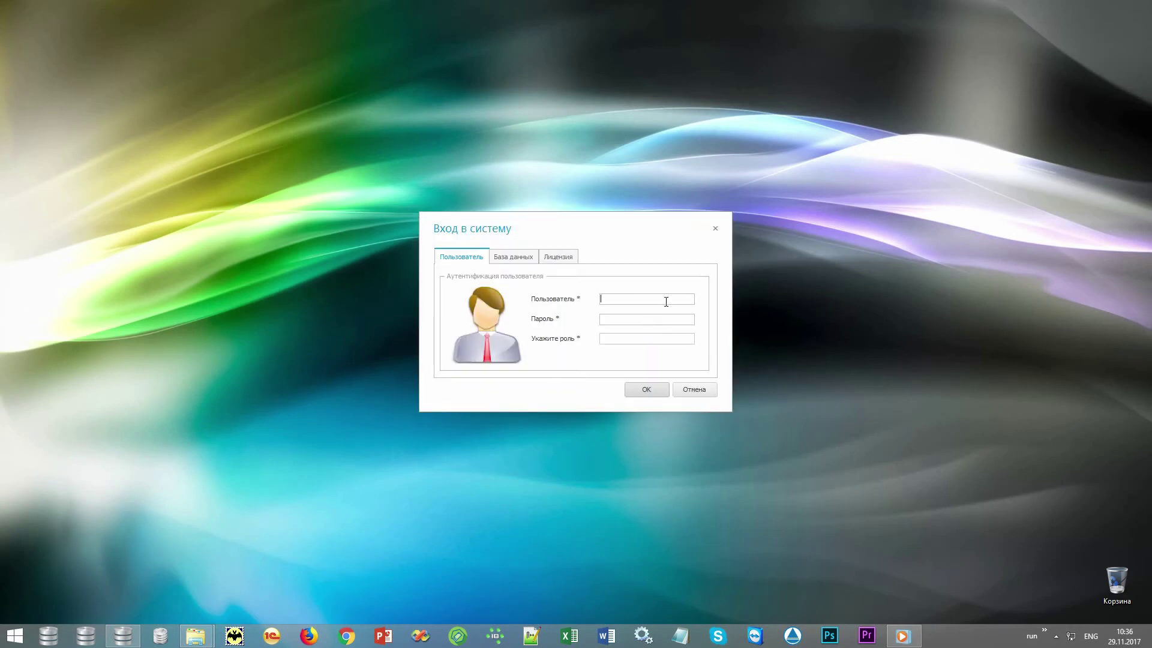
text(NIKOLAY)
click(667, 318)
text(MAIN)
click(668, 338)
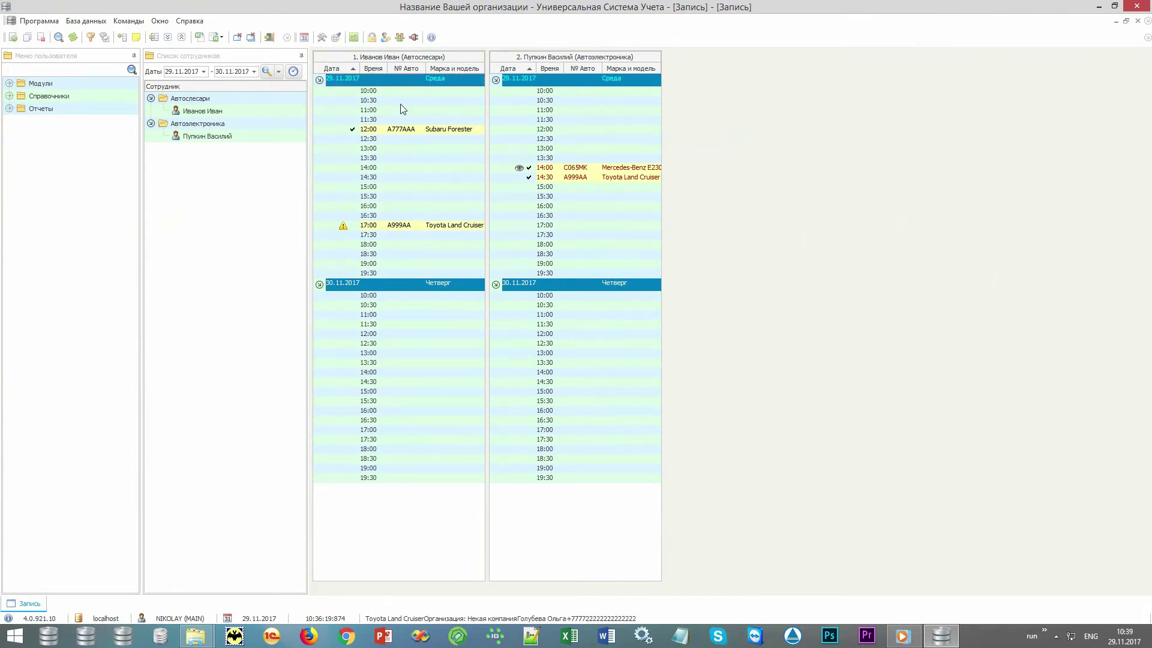
click(336, 37)
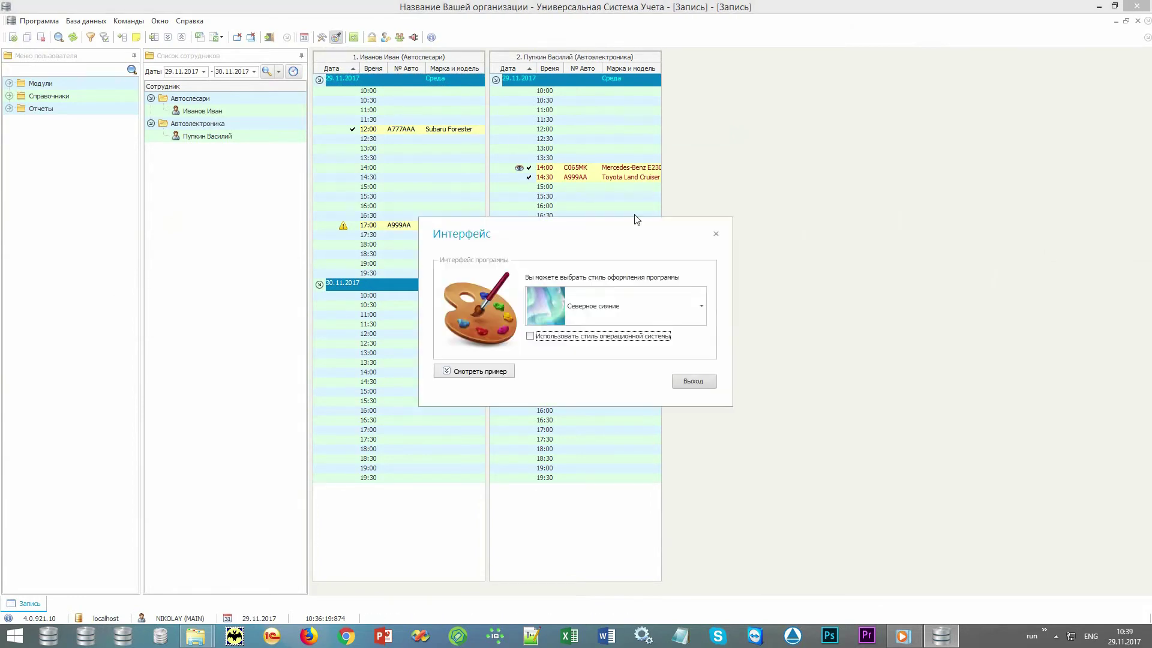
drag(652, 238, 689, 105)
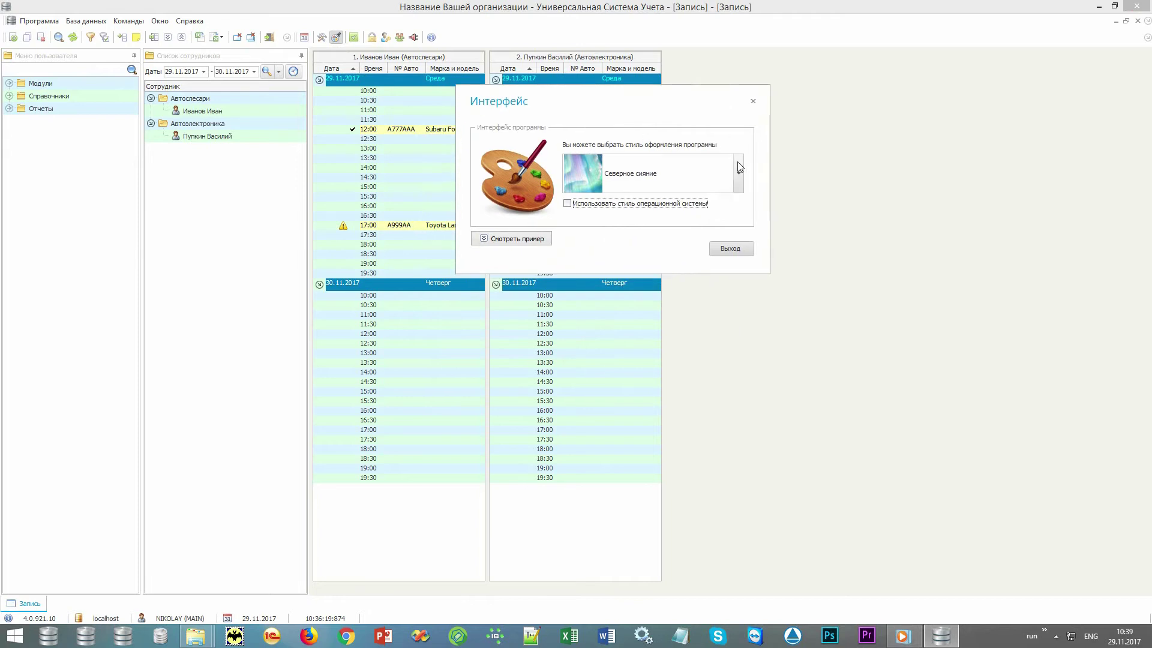
click(739, 168)
drag(739, 330, 742, 429)
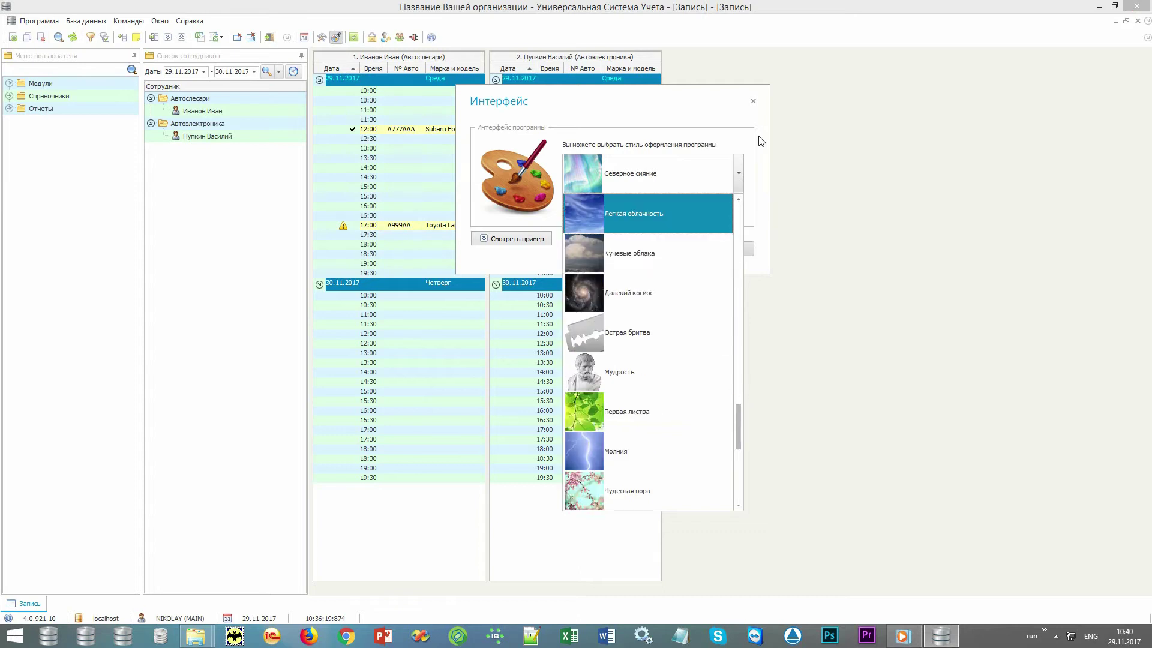
click(753, 105)
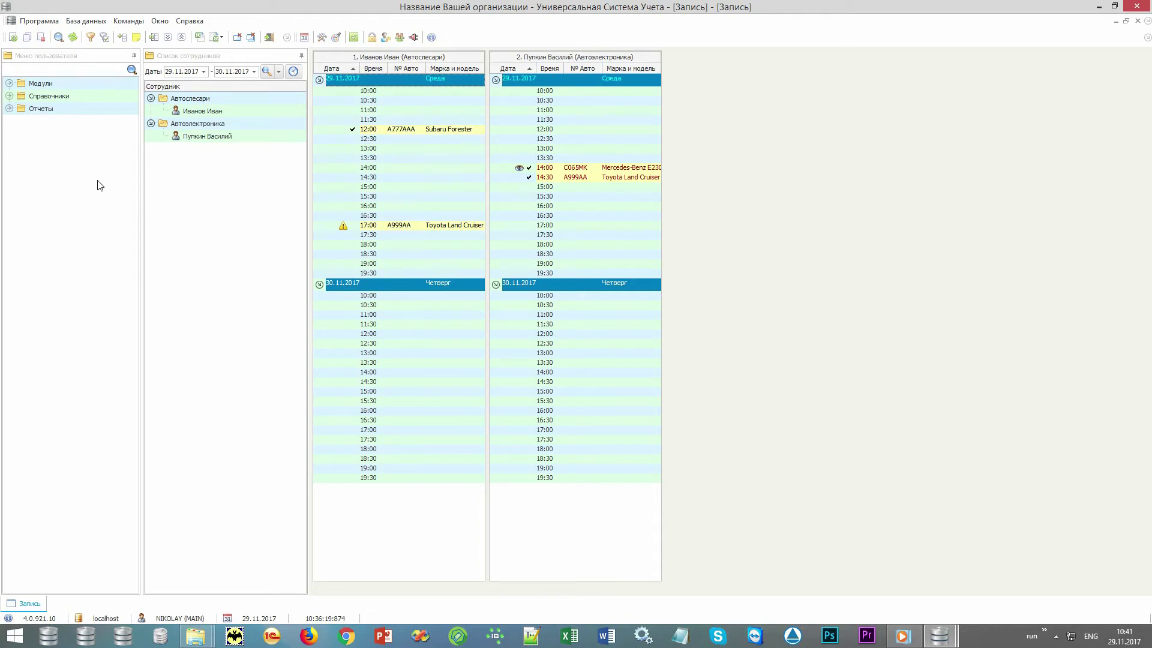
- Browse the user menu entries, then expand Справочники > Товар and open Номенклатура
click(93, 58)
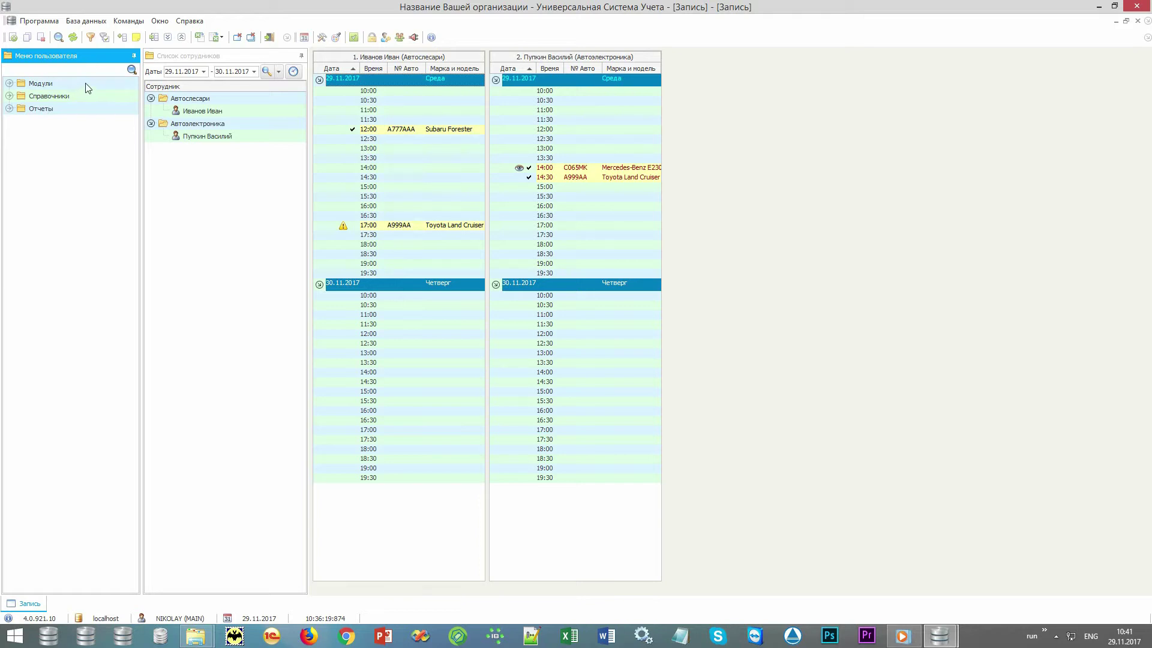
click(86, 84)
click(88, 97)
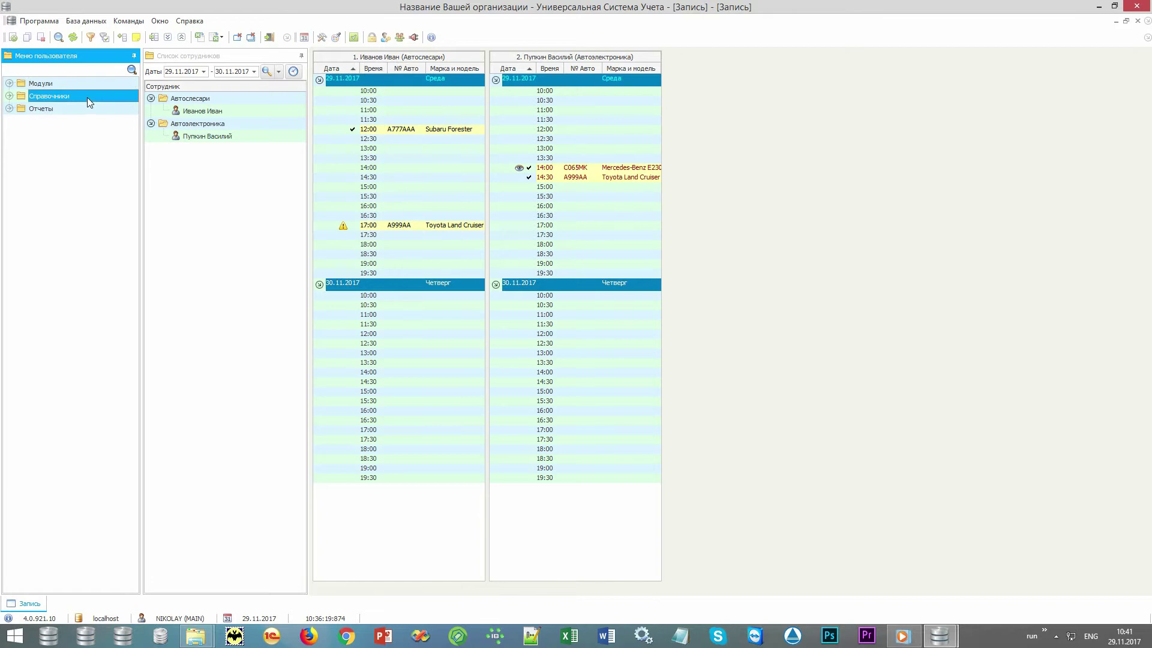
click(88, 110)
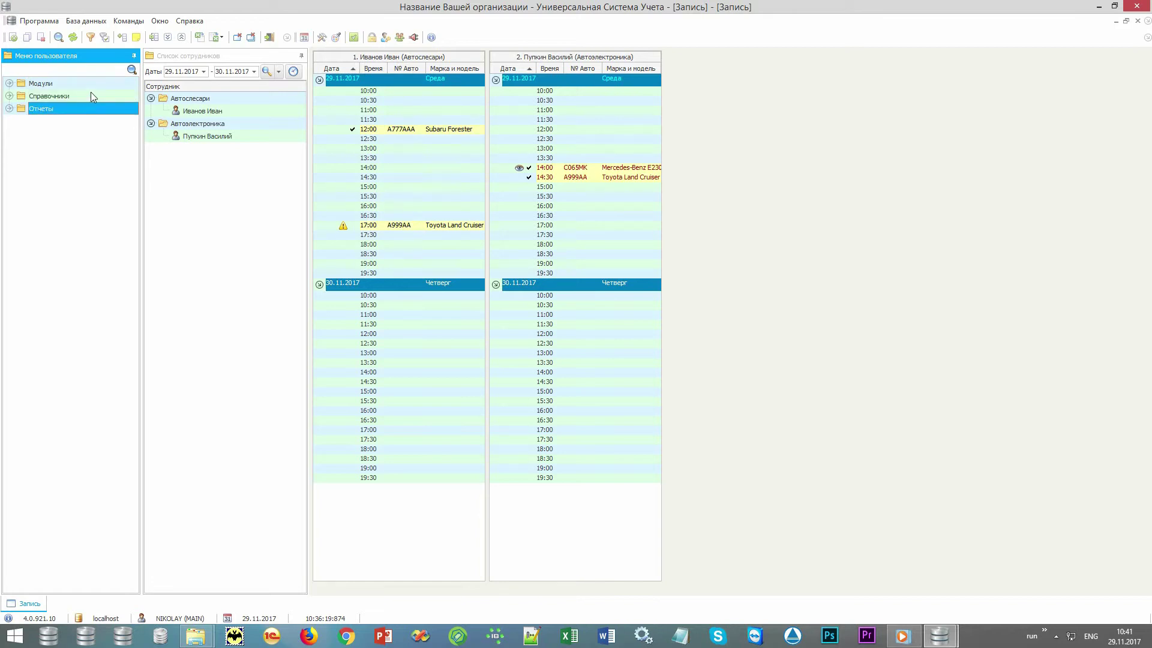
double_click(92, 94)
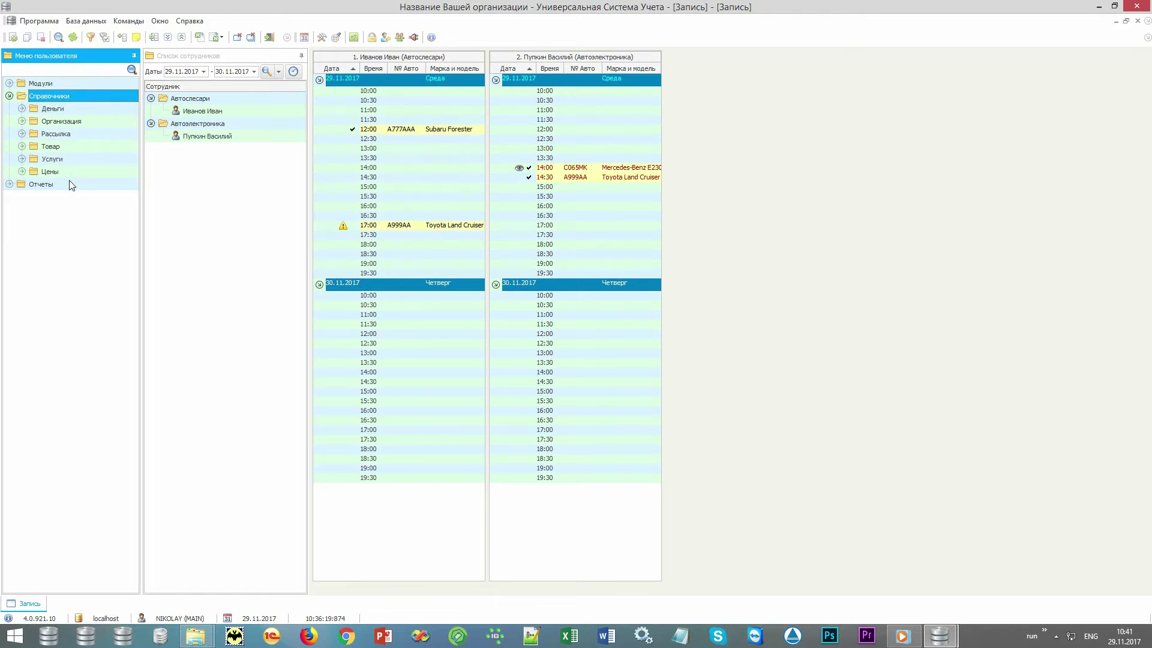
double_click(113, 145)
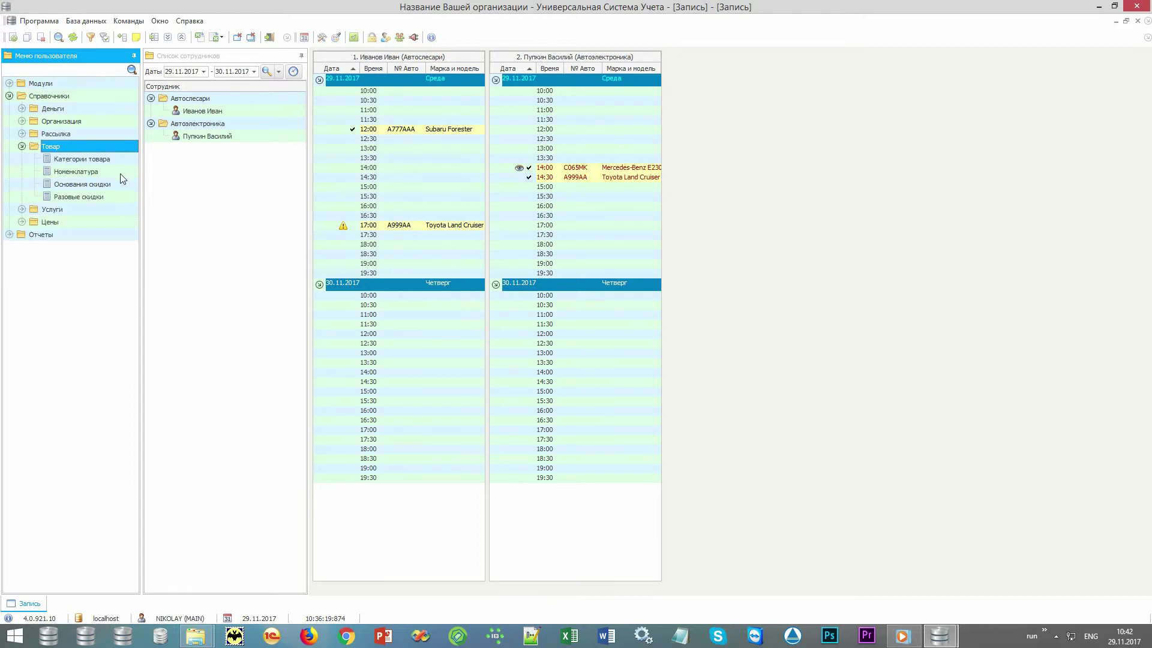
double_click(120, 171)
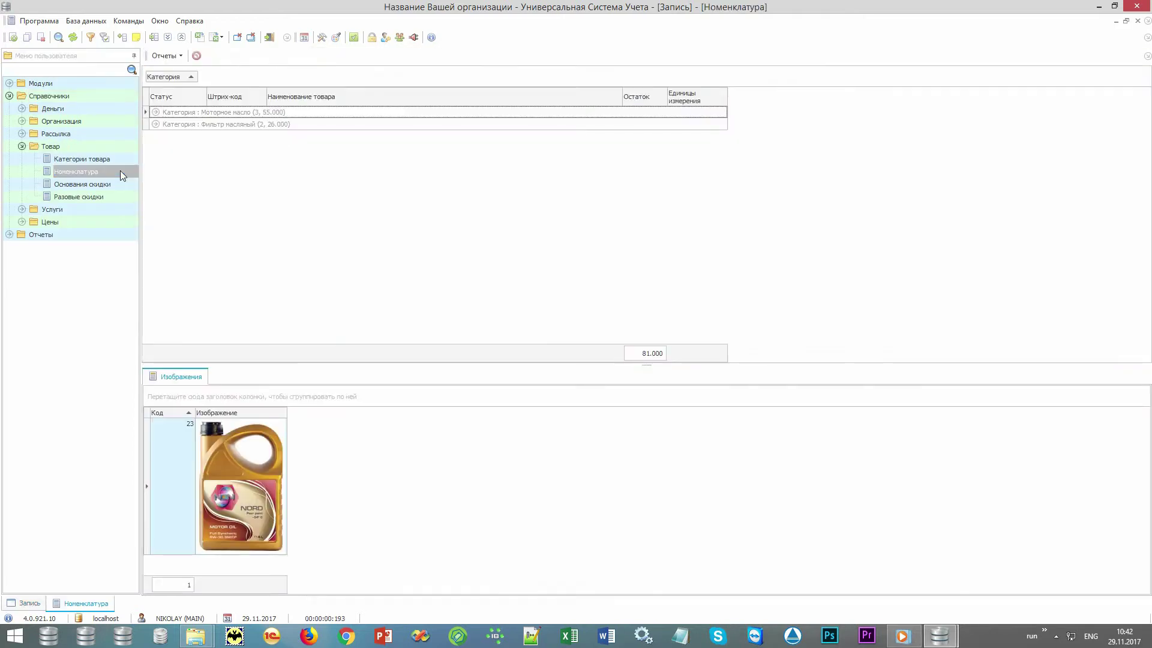
- Collapse and re-expand the Моторное масло and Фильтр масляный category groups
right_click(525, 237)
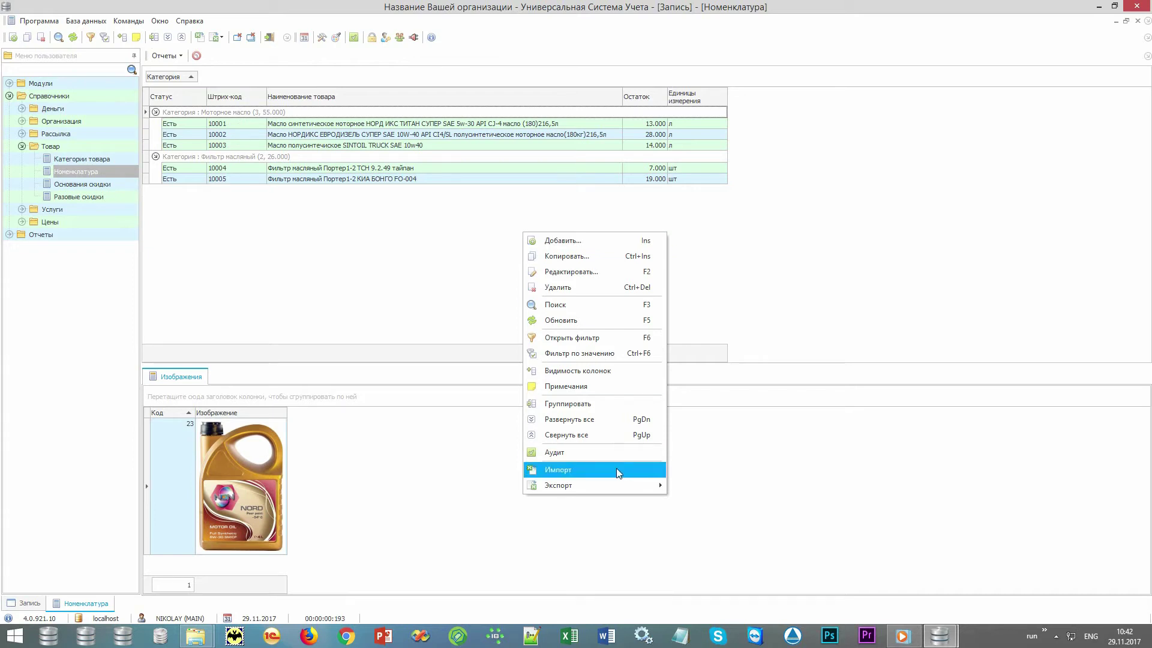
click(163, 171)
click(155, 157)
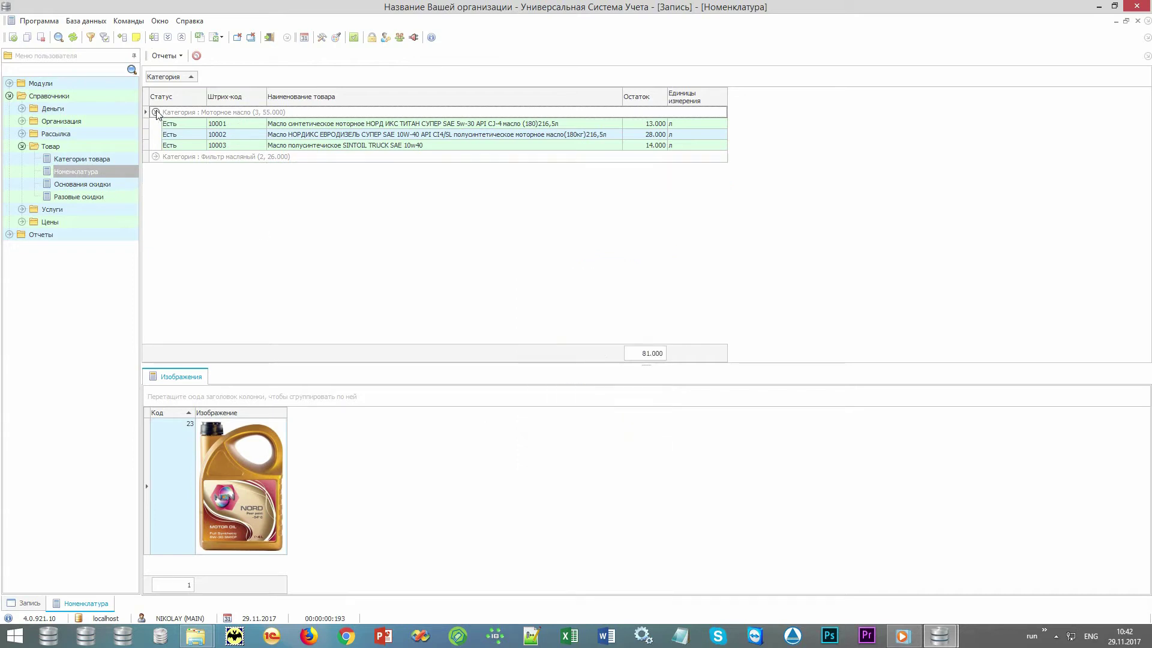
click(156, 112)
click(155, 123)
click(156, 113)
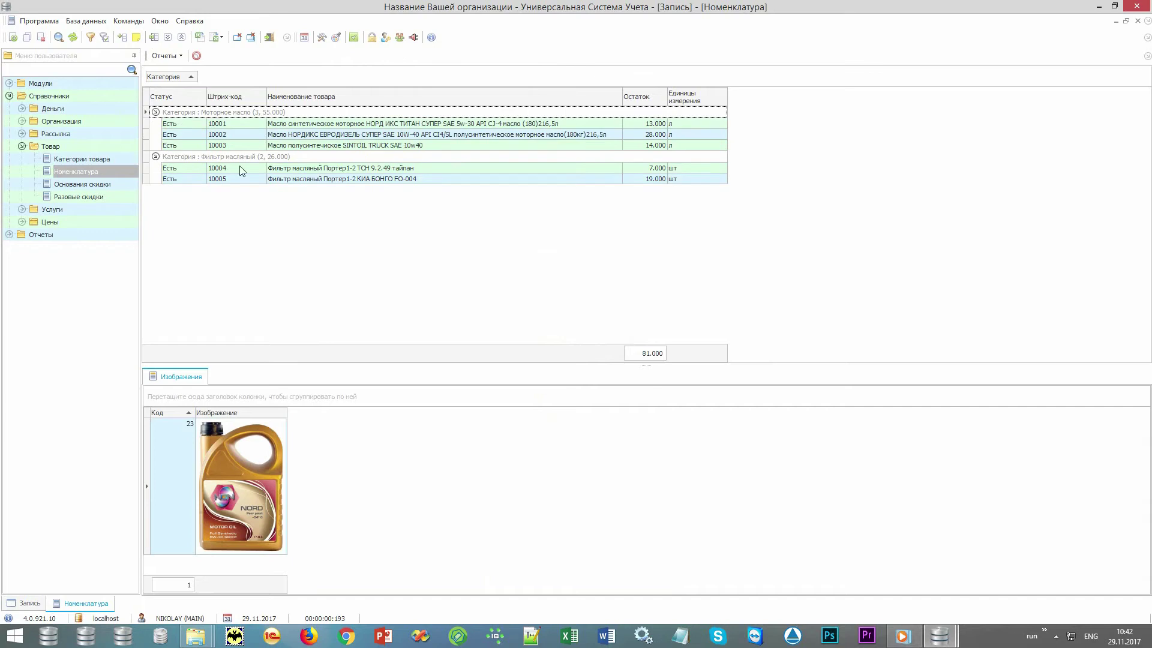
- View the pictures of products 10002 to 10005 and select product 10005's barcode and name
click(332, 135)
click(334, 145)
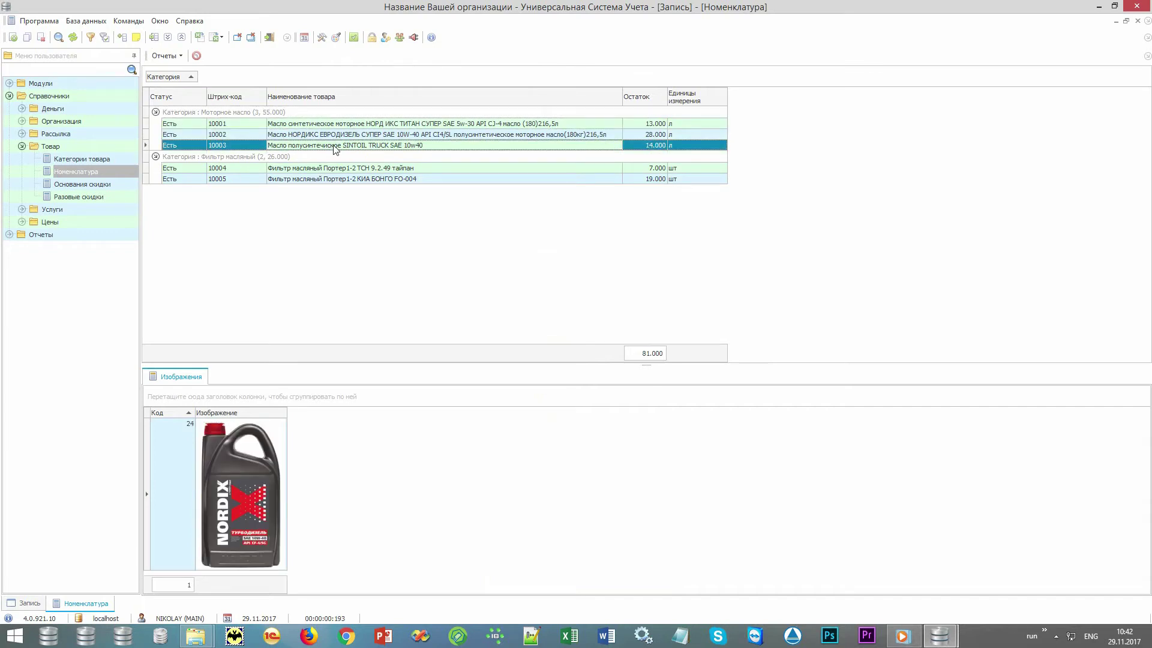
click(332, 170)
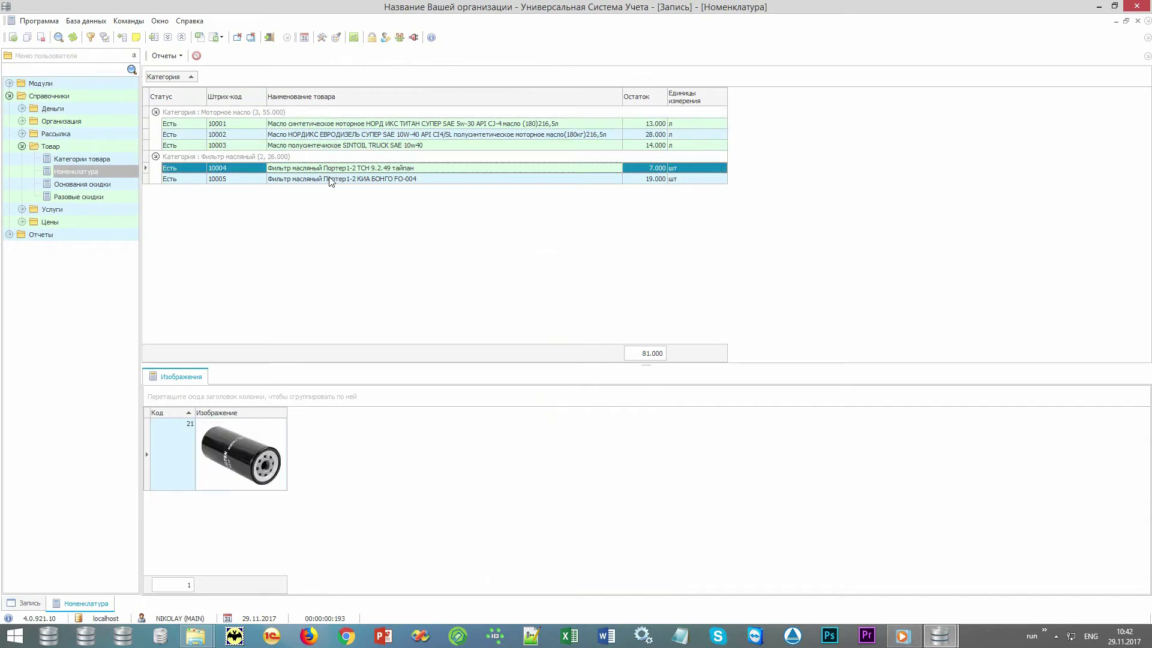
click(330, 179)
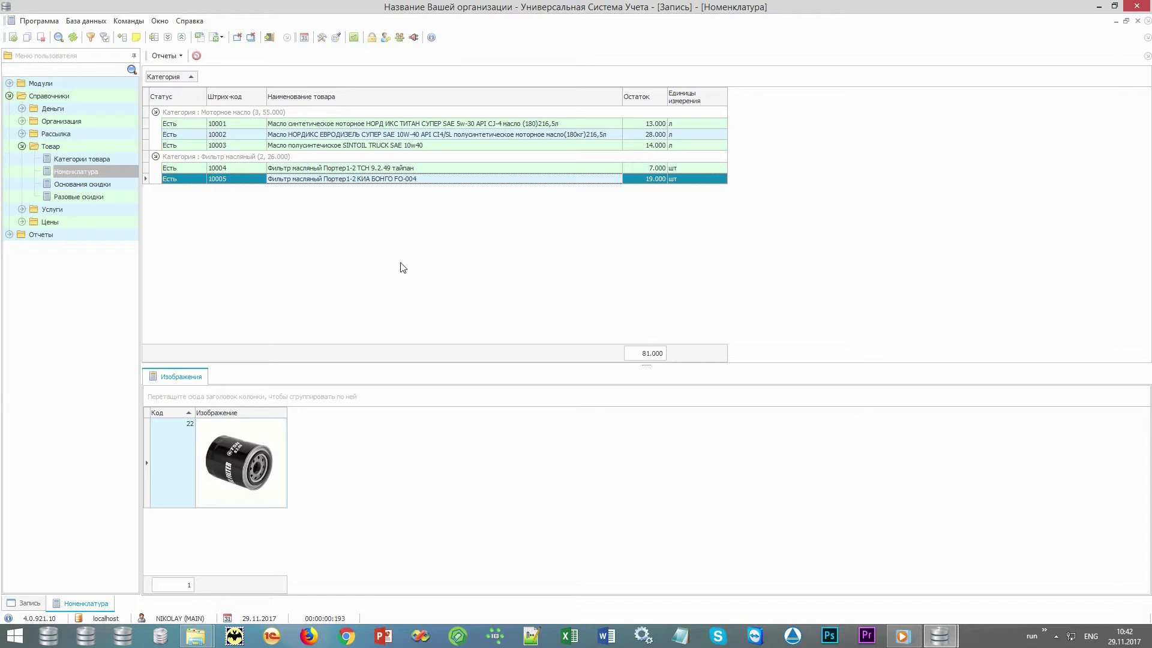
click(232, 182)
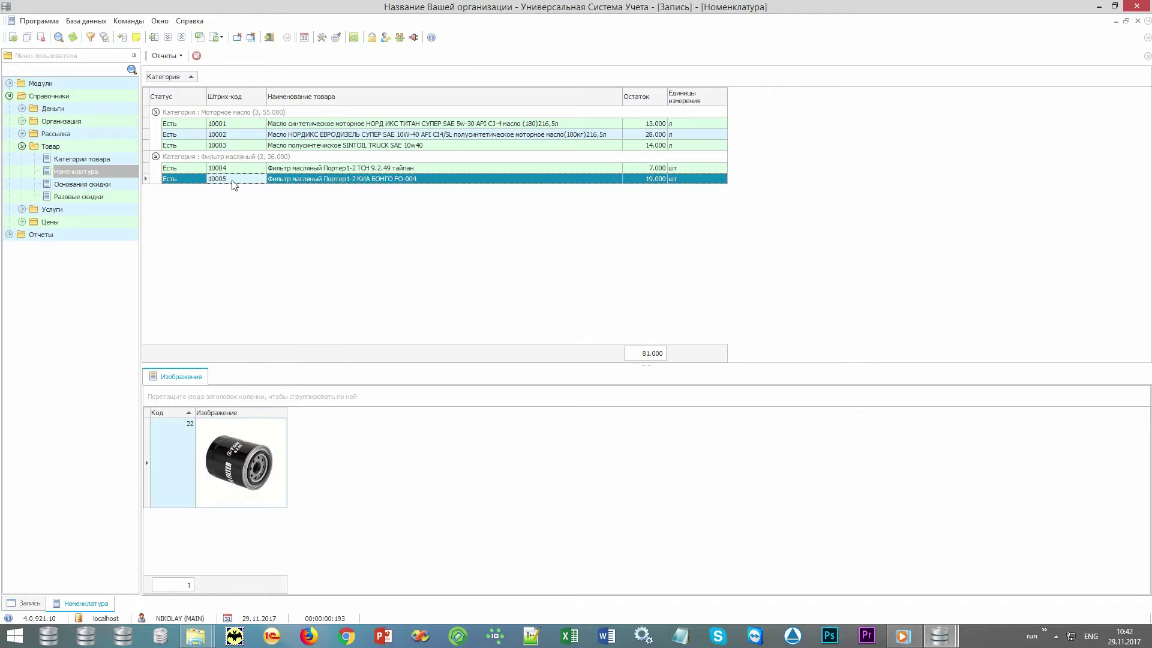
click(296, 181)
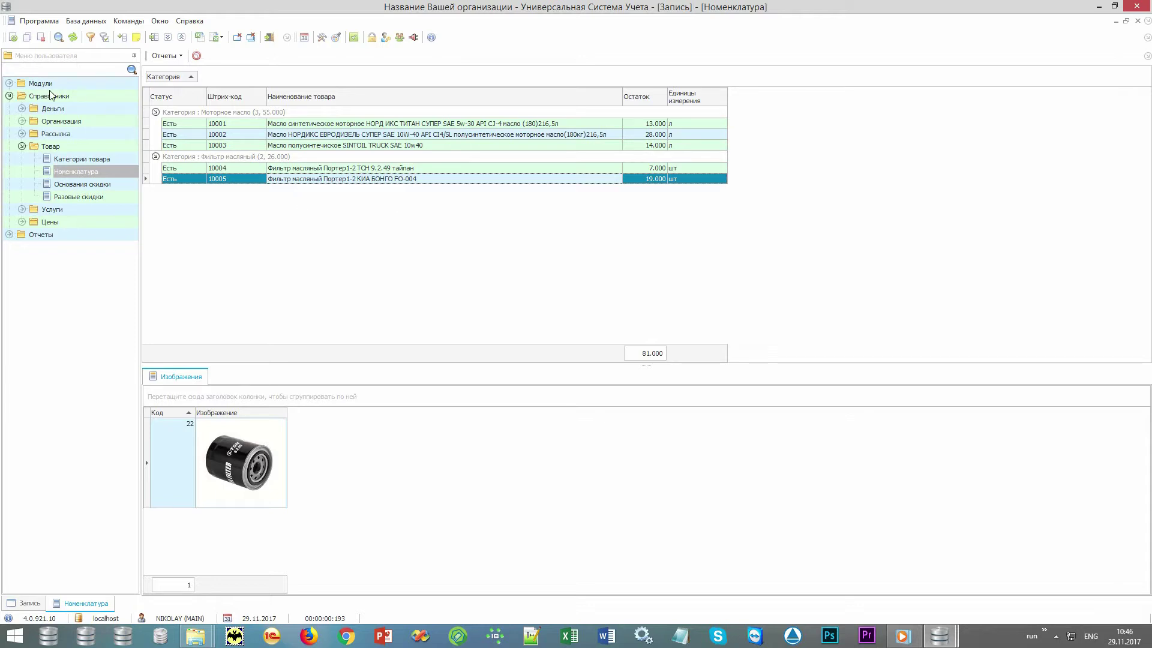
- Open Модули > Склад > Продажи and list all sales
double_click(51, 95)
double_click(59, 88)
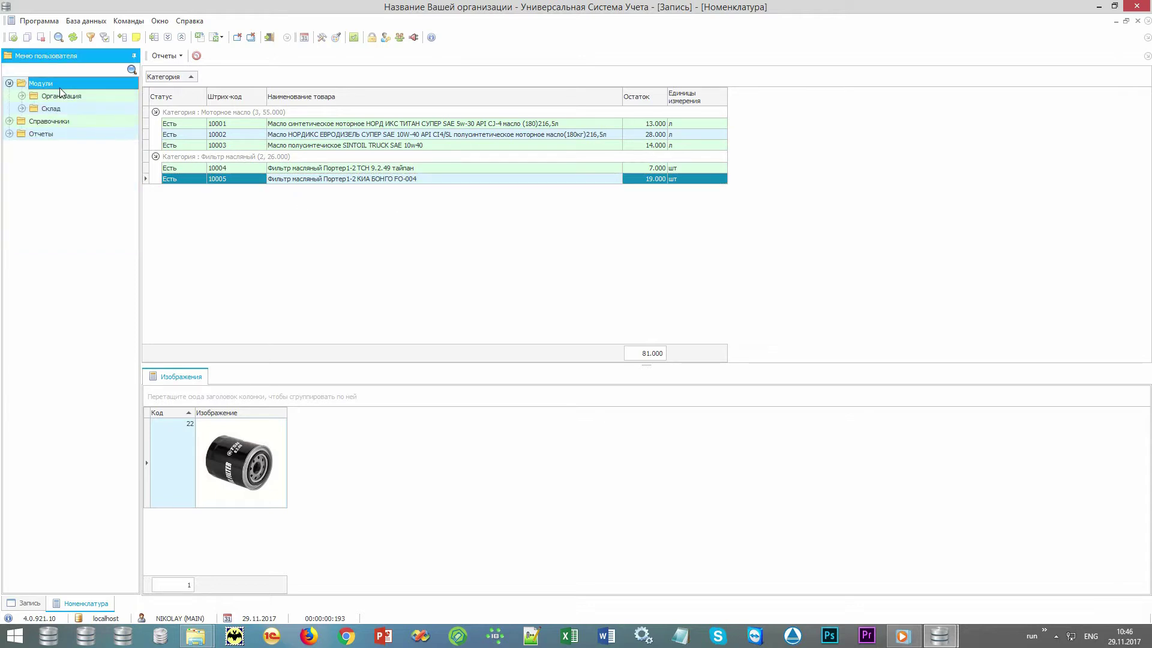
double_click(73, 106)
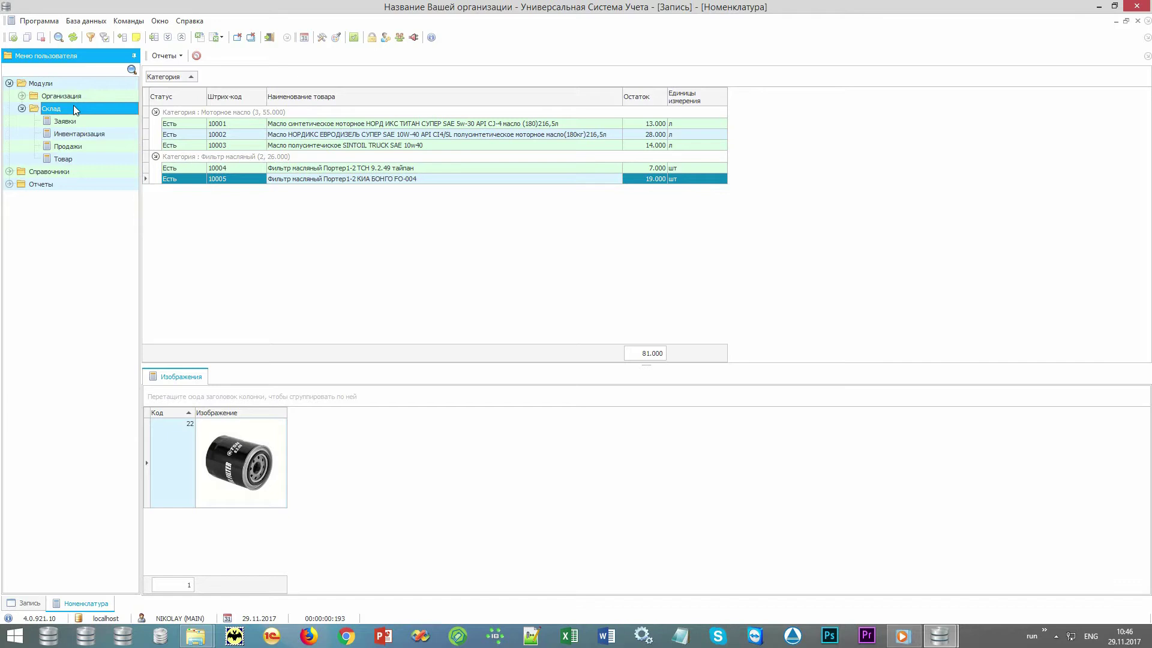
double_click(79, 146)
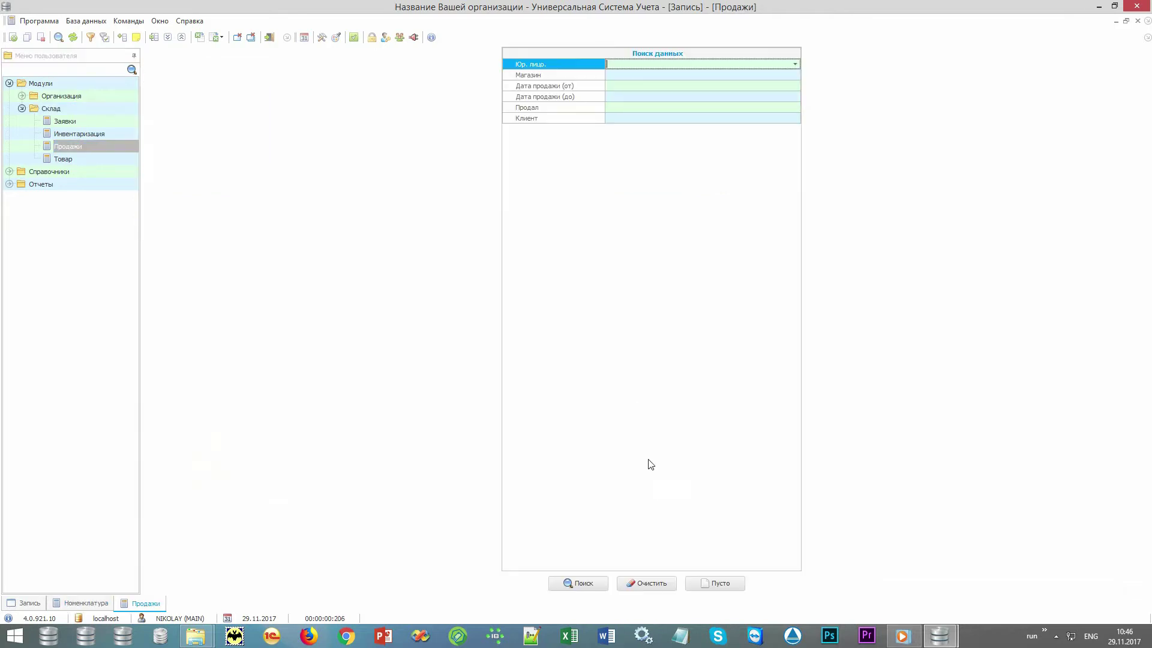
click(583, 584)
- Sell products 10001 and 10002 for cash, receiving 500 and giving 250.00 change
click(205, 55)
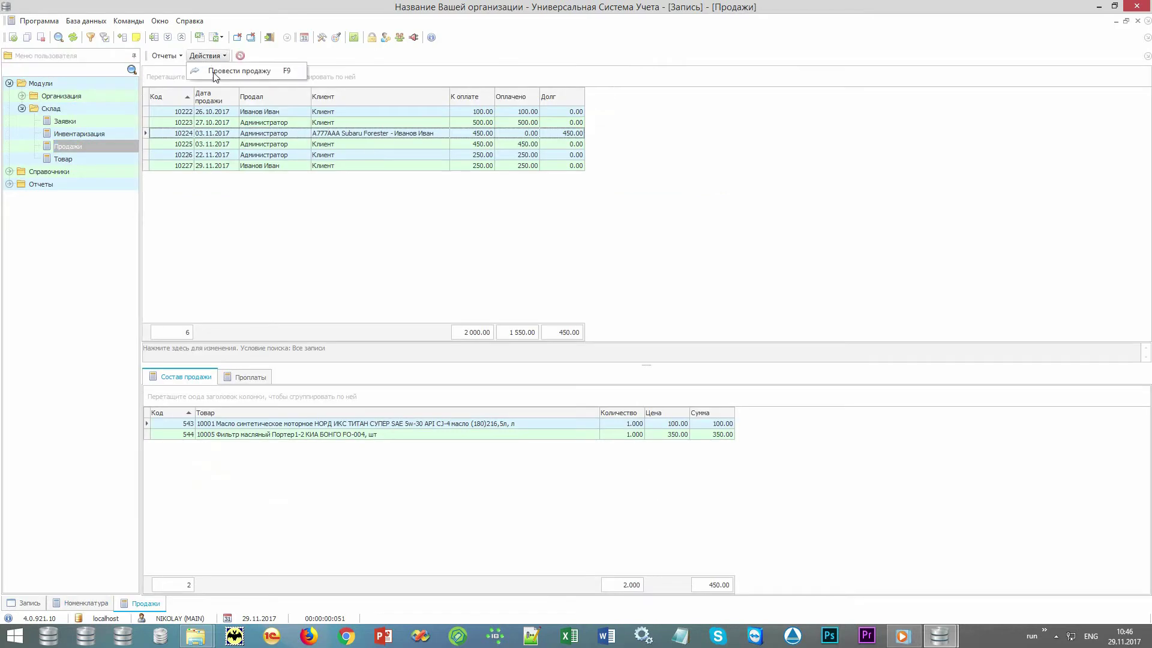
click(214, 72)
text(10001)
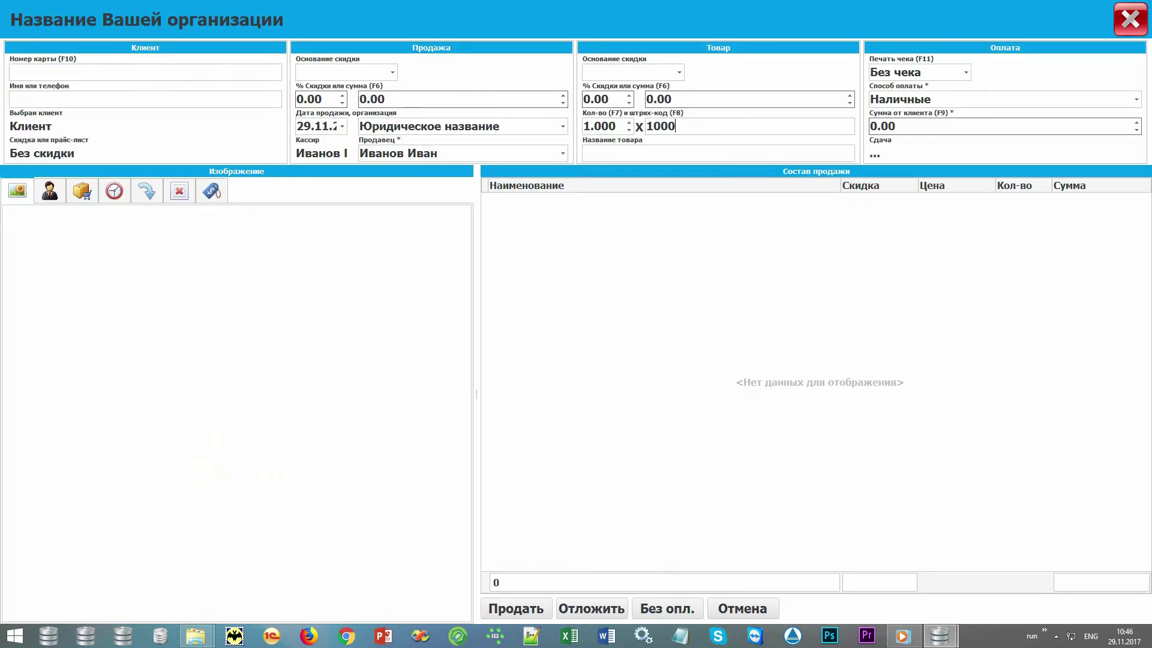
key(Return)
text(10002)
key(Return)
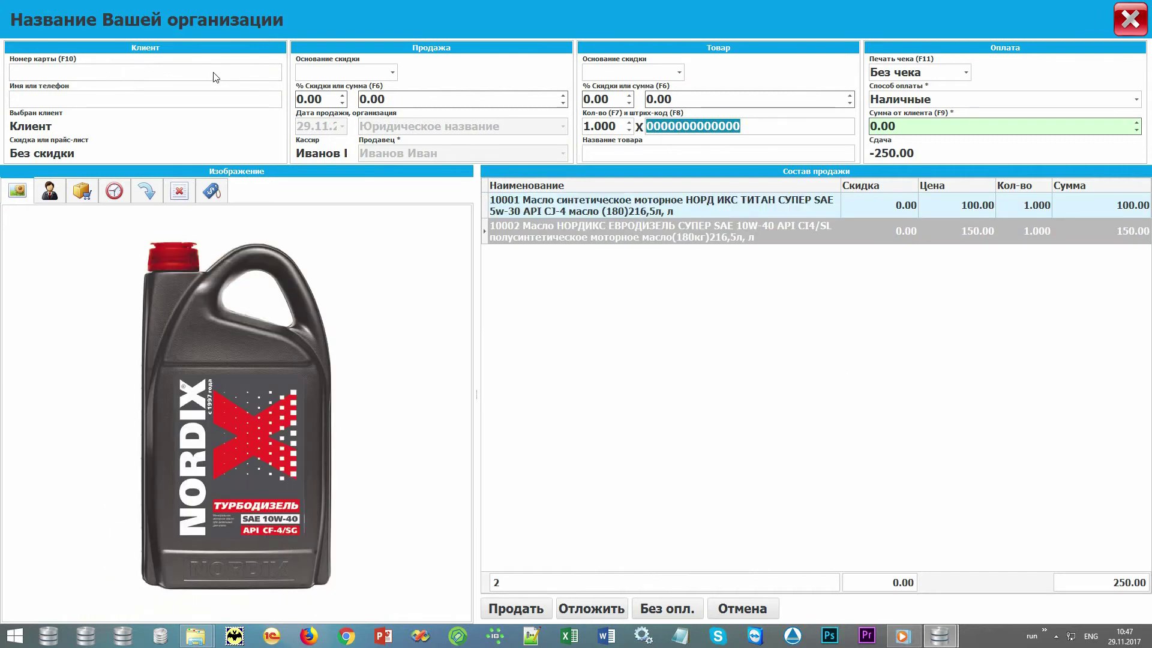
key(F9)
text(500)
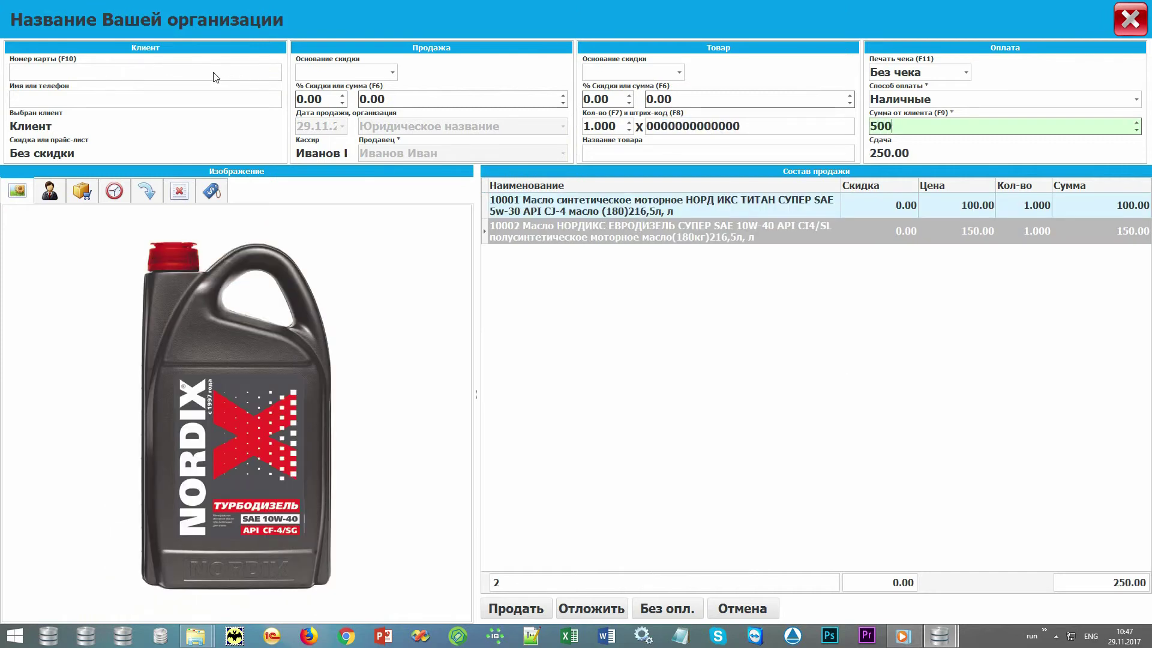
key(Return)
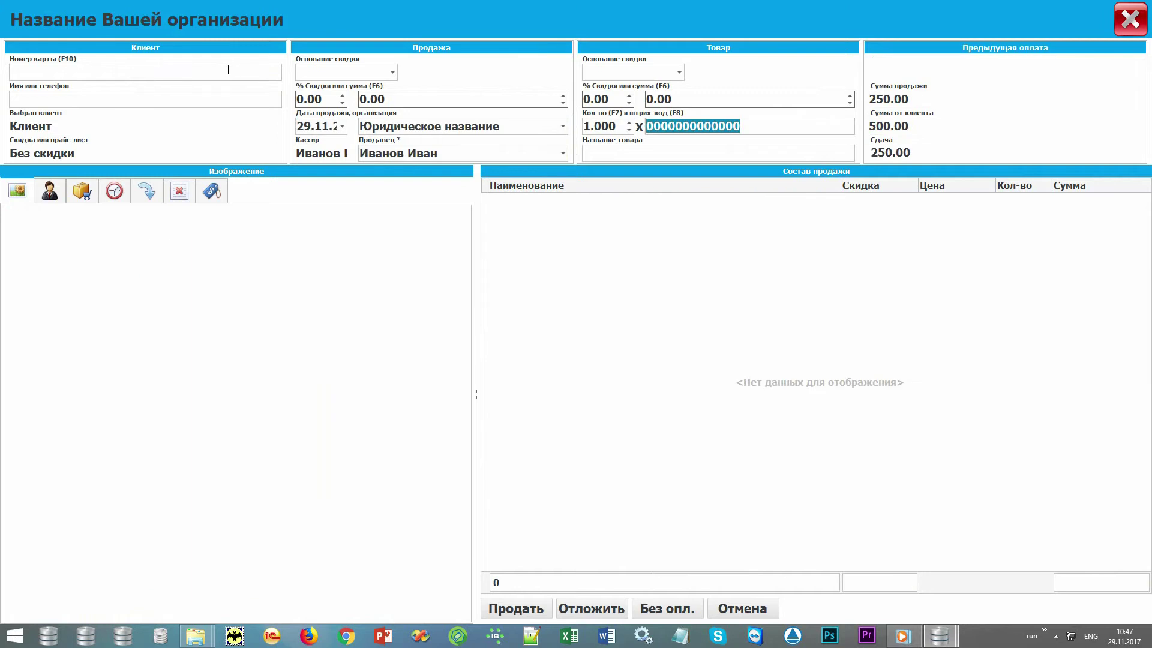
- Preview the receipt for sale 10228 at 200% zoom, then close the preview
click(1137, 19)
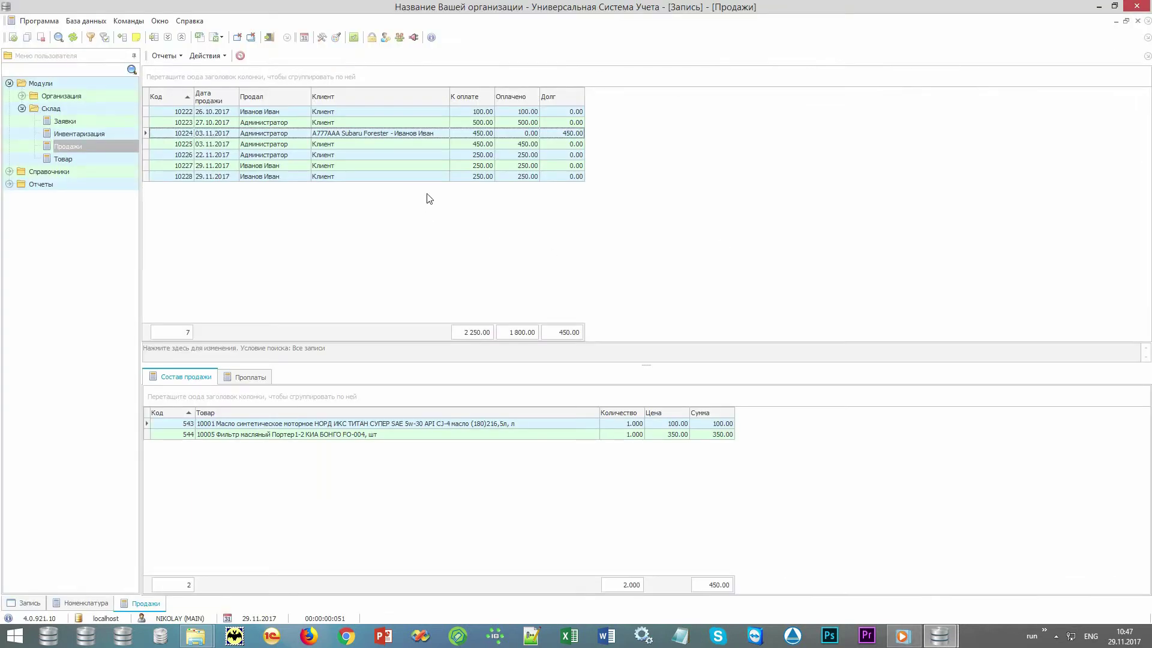
click(429, 177)
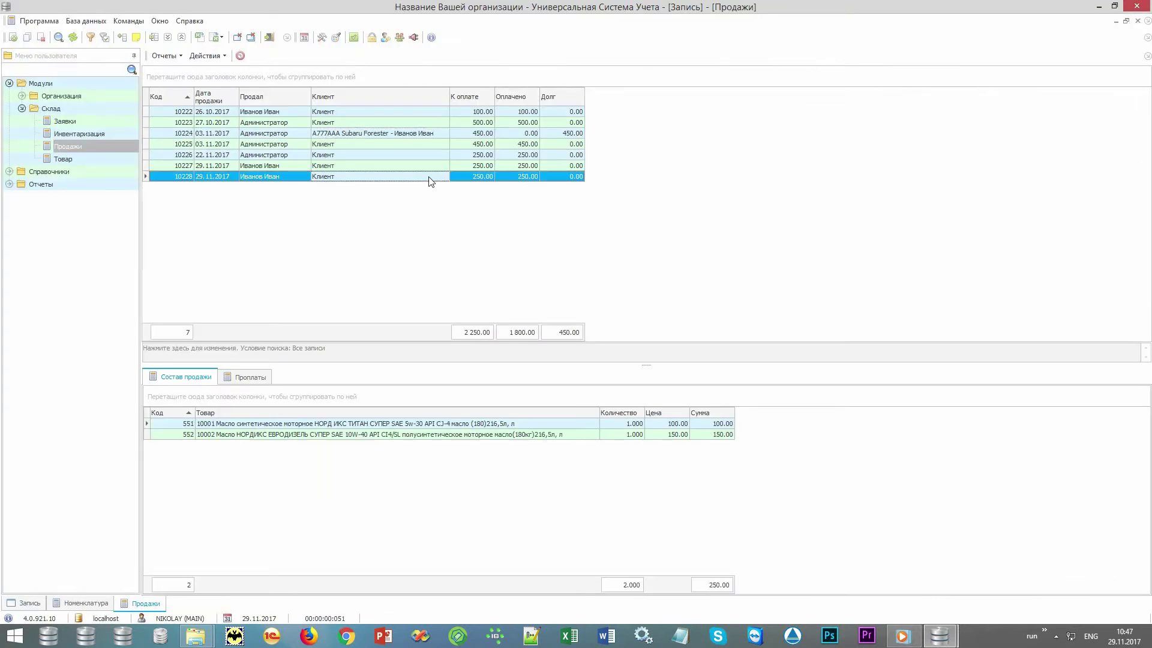
click(165, 55)
click(181, 86)
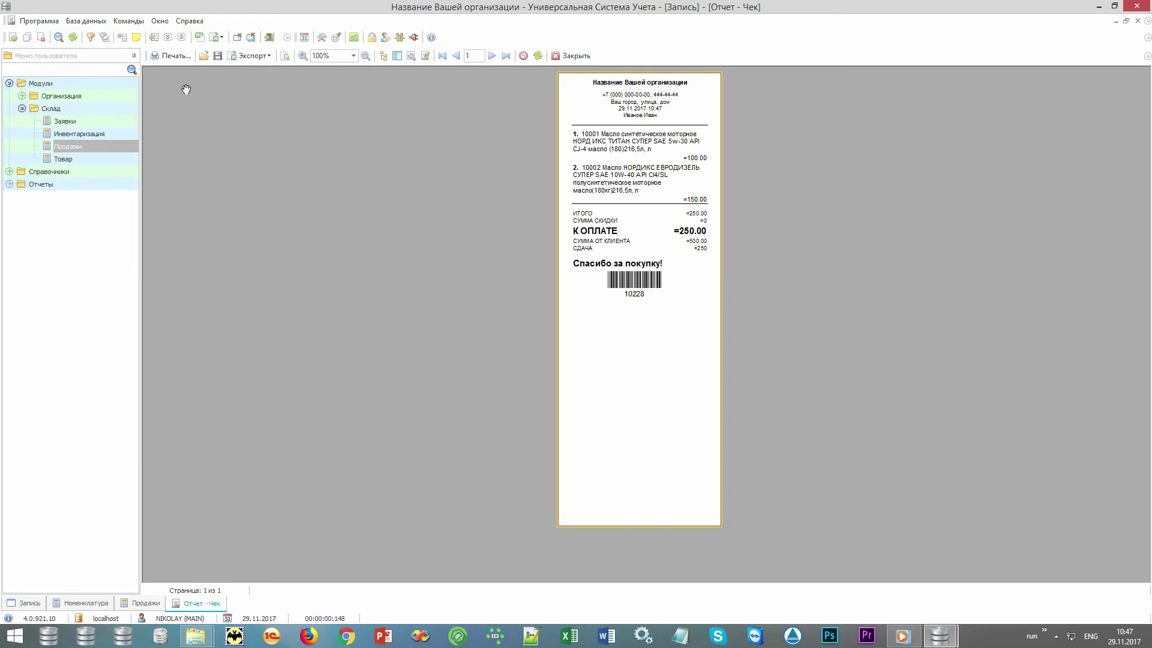
scroll(186, 89, up, 4)
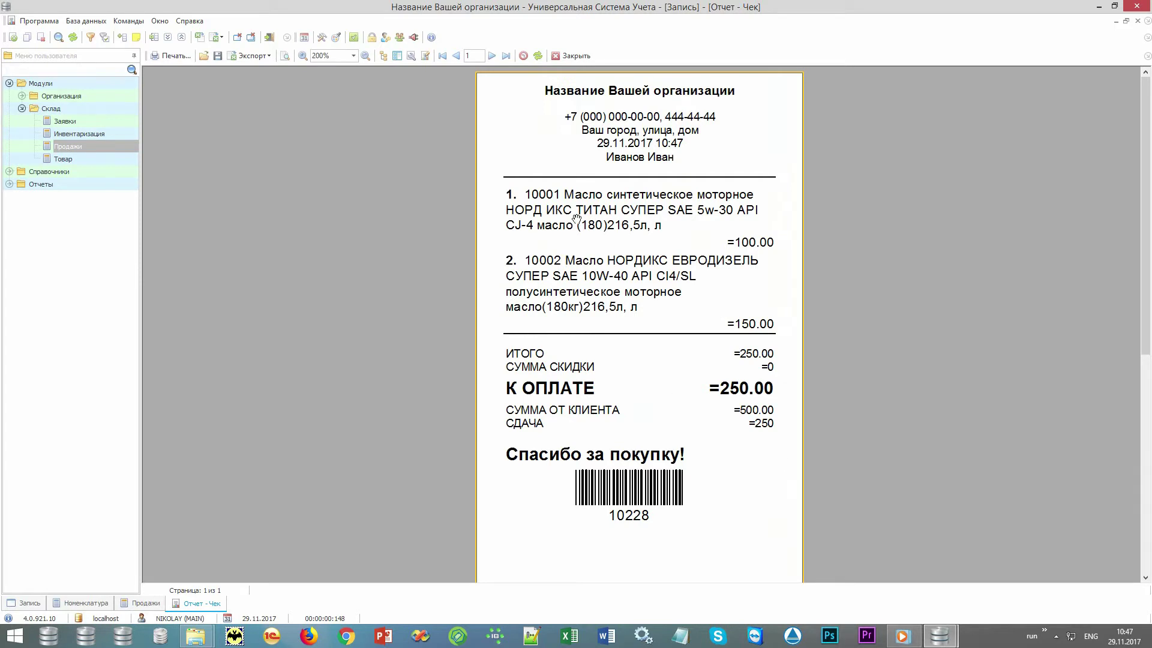
click(572, 55)
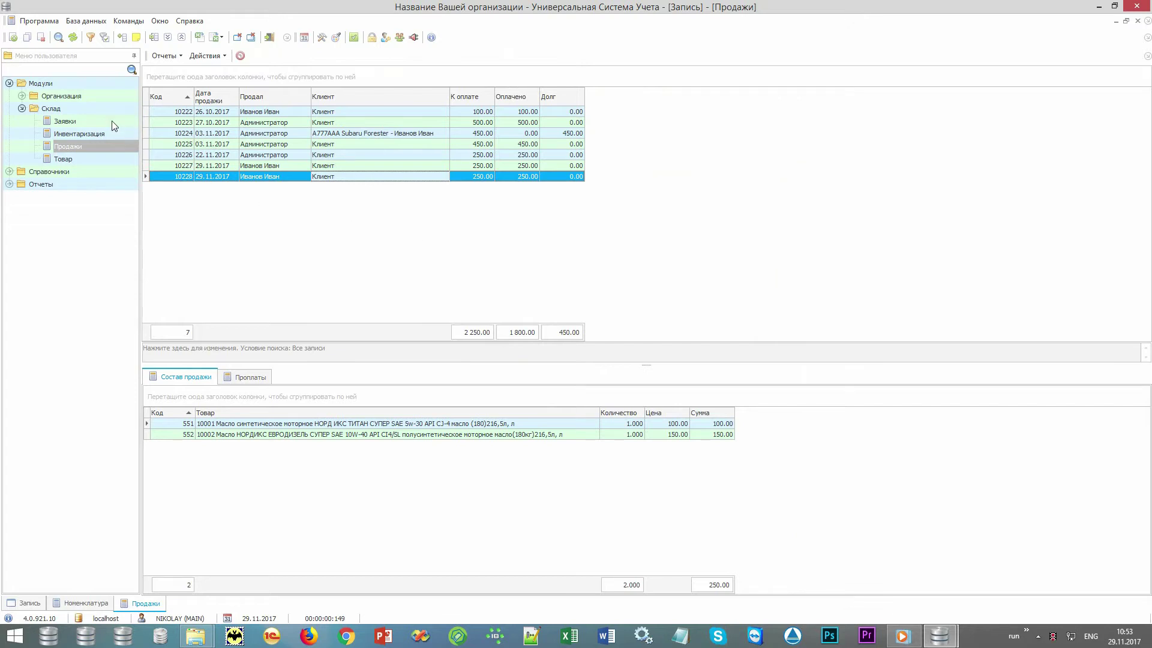
- Create a request with performer Администратор for the Mercedes-Benz E230 client and save it
click(114, 123)
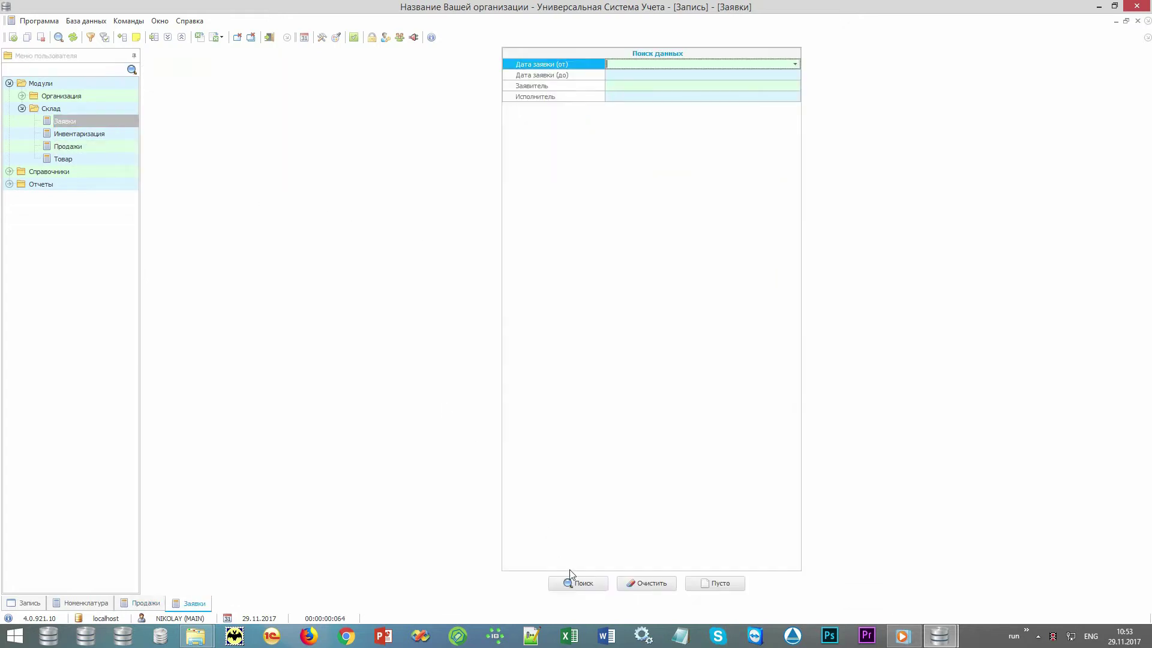
click(578, 583)
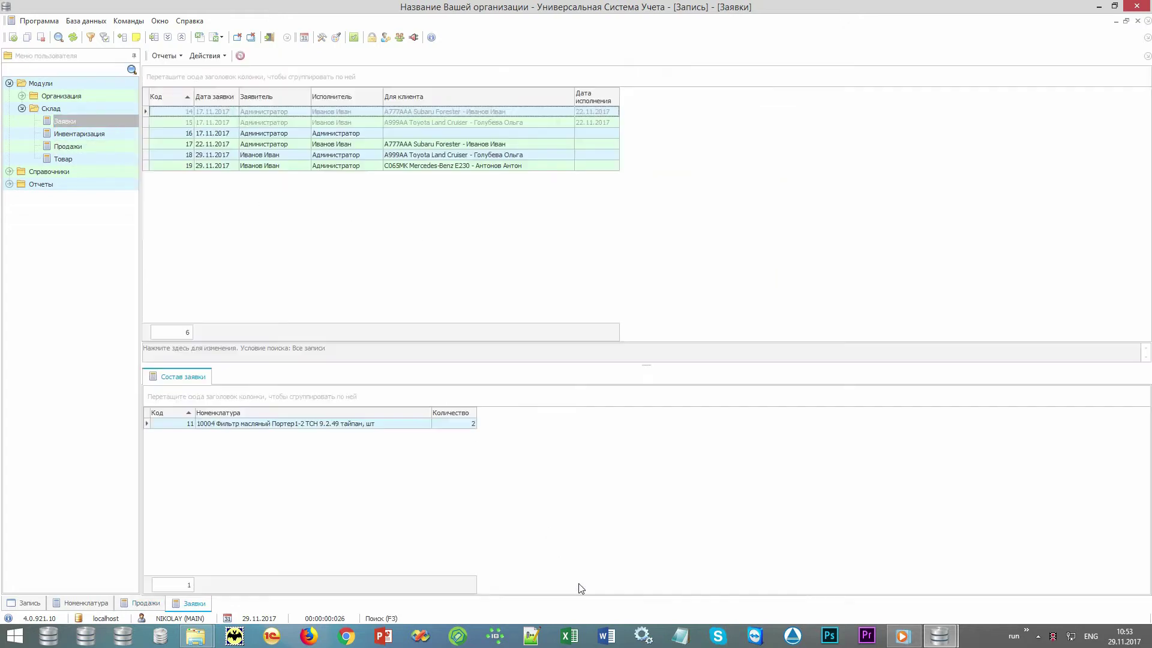
right_click(474, 205)
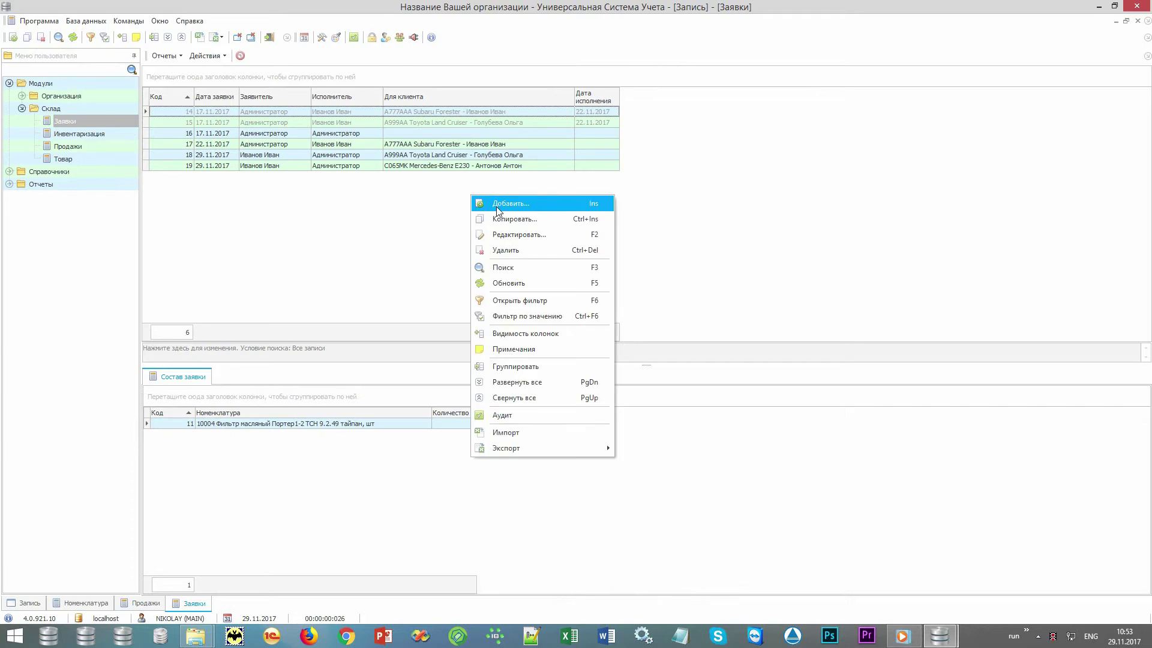
click(497, 210)
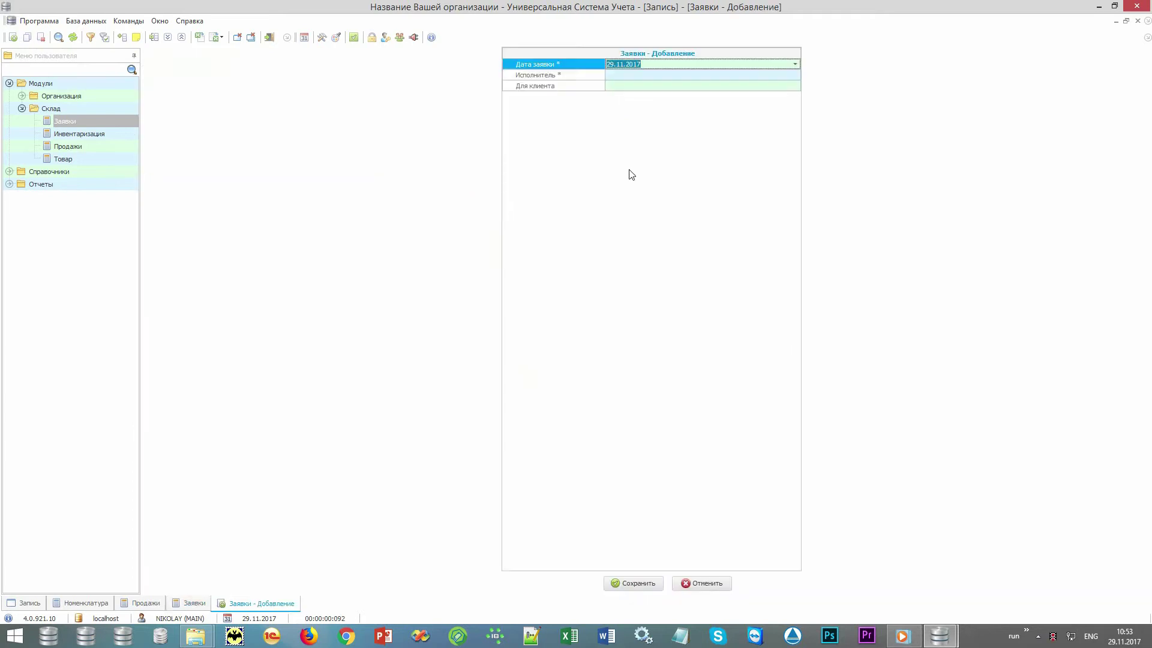
key(Return)
key(Return)
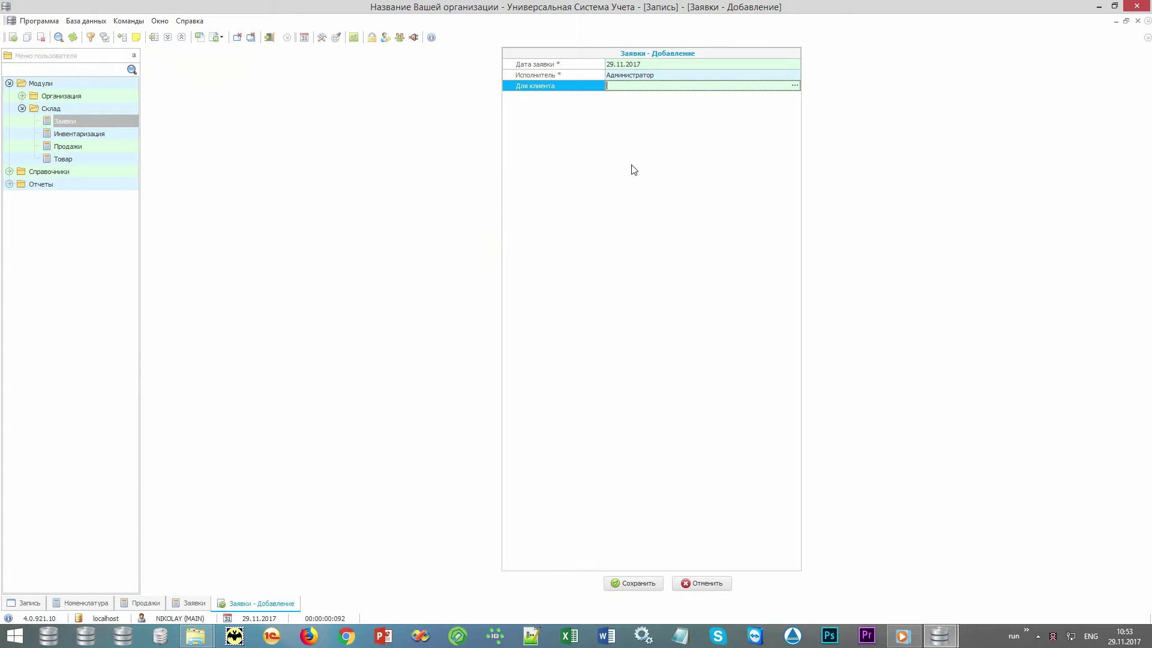
click(795, 85)
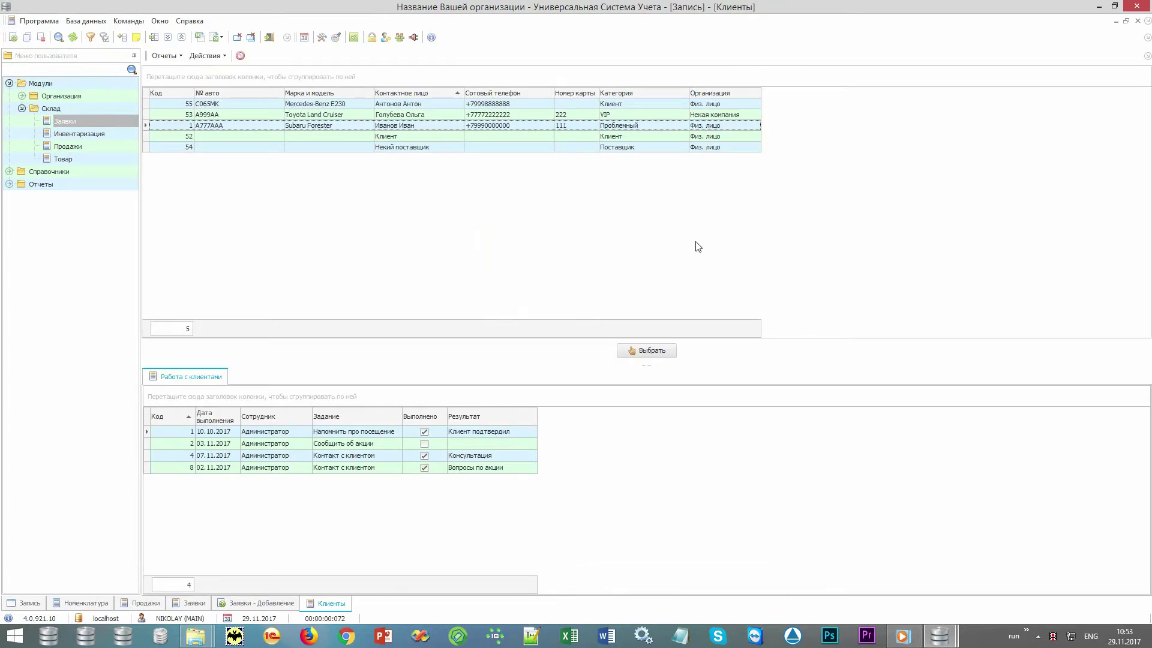
double_click(450, 106)
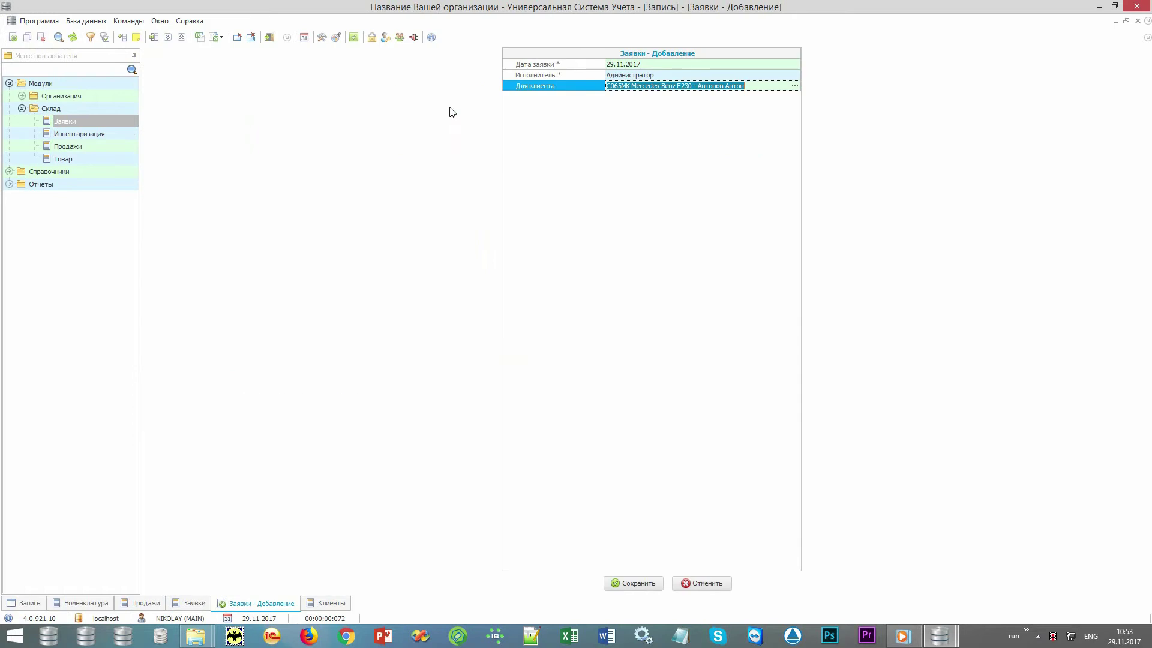
click(631, 584)
- Add one 10005 oil filter to request 20
right_click(544, 526)
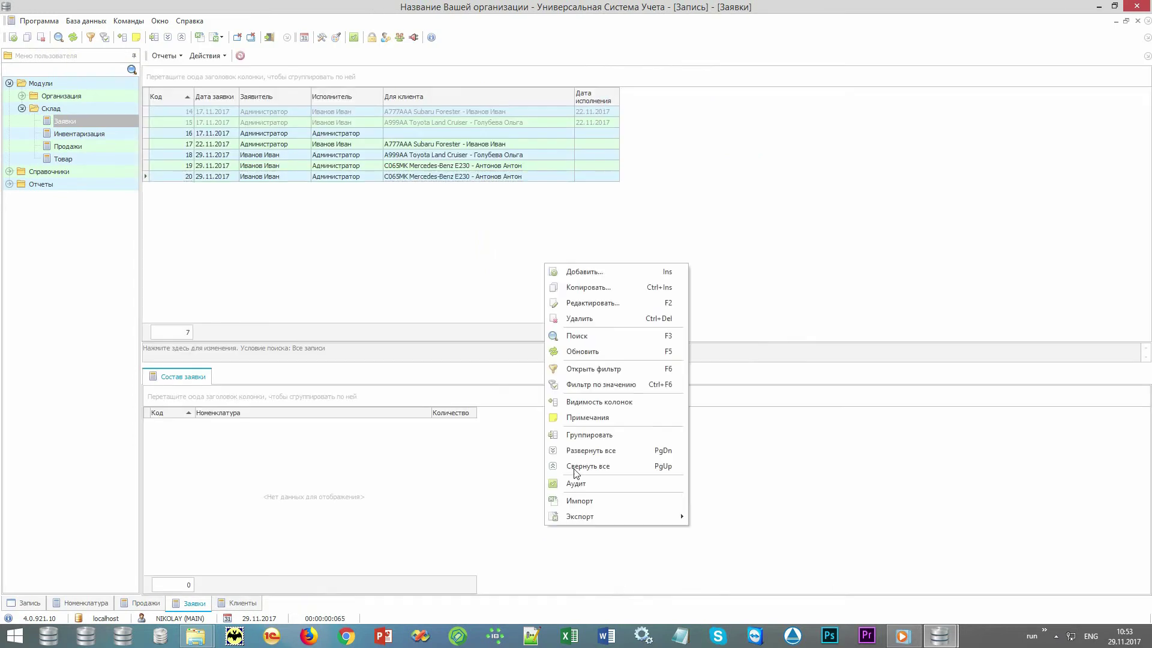
click(622, 278)
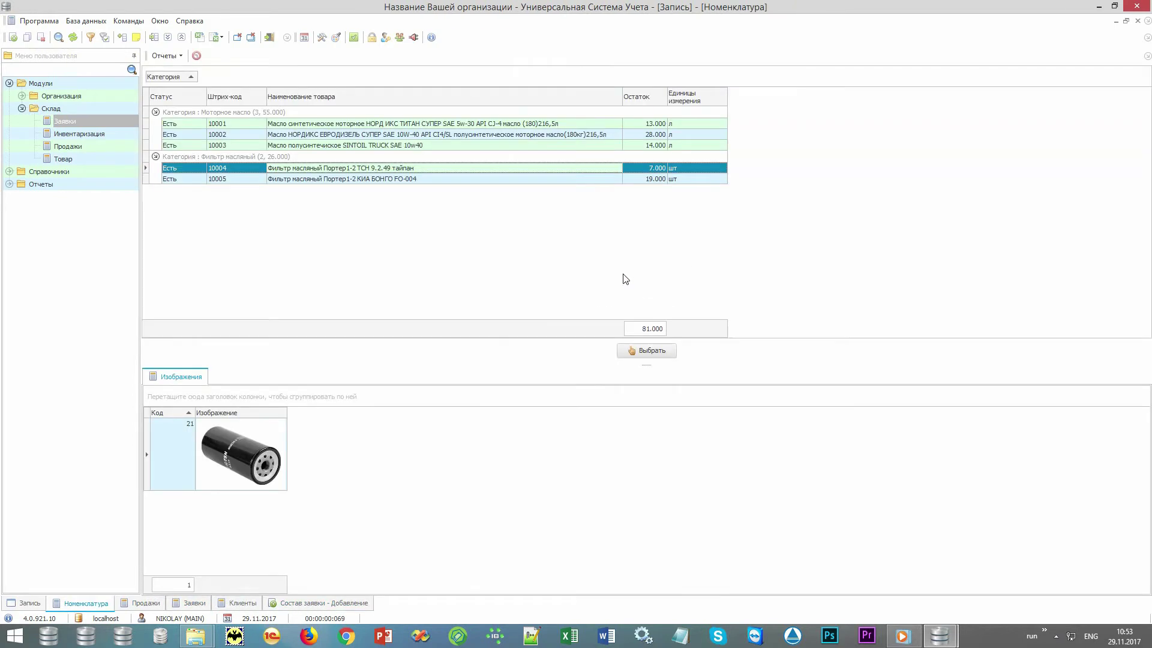
key(Down)
key(Return)
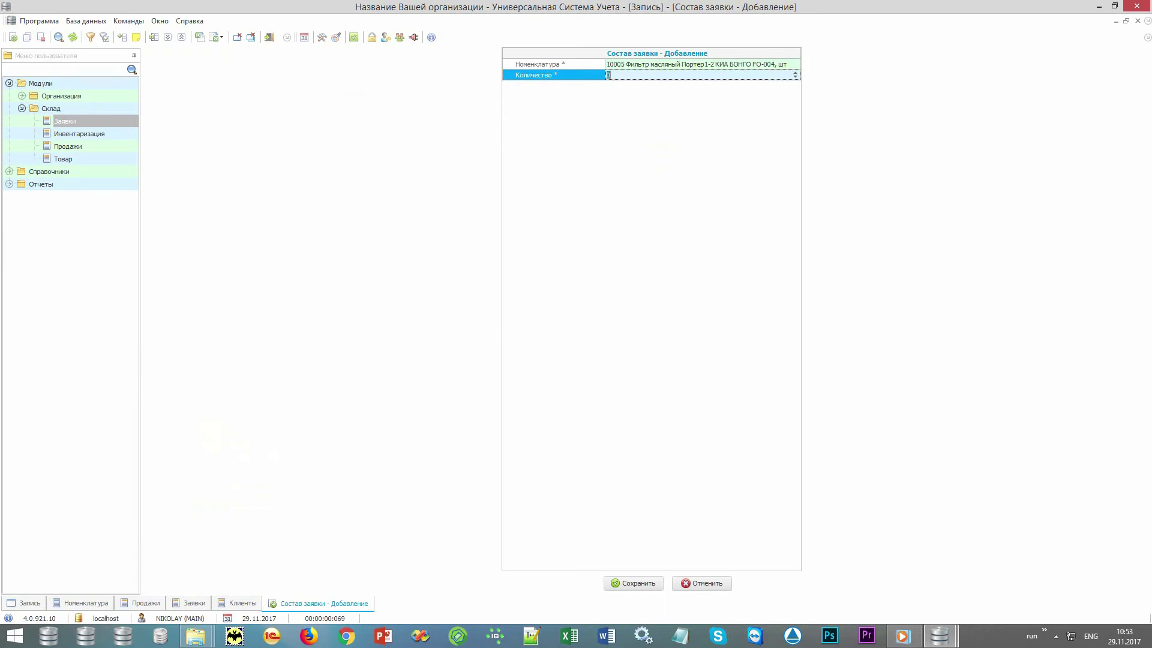
text(1)
key(Return)
click(171, 56)
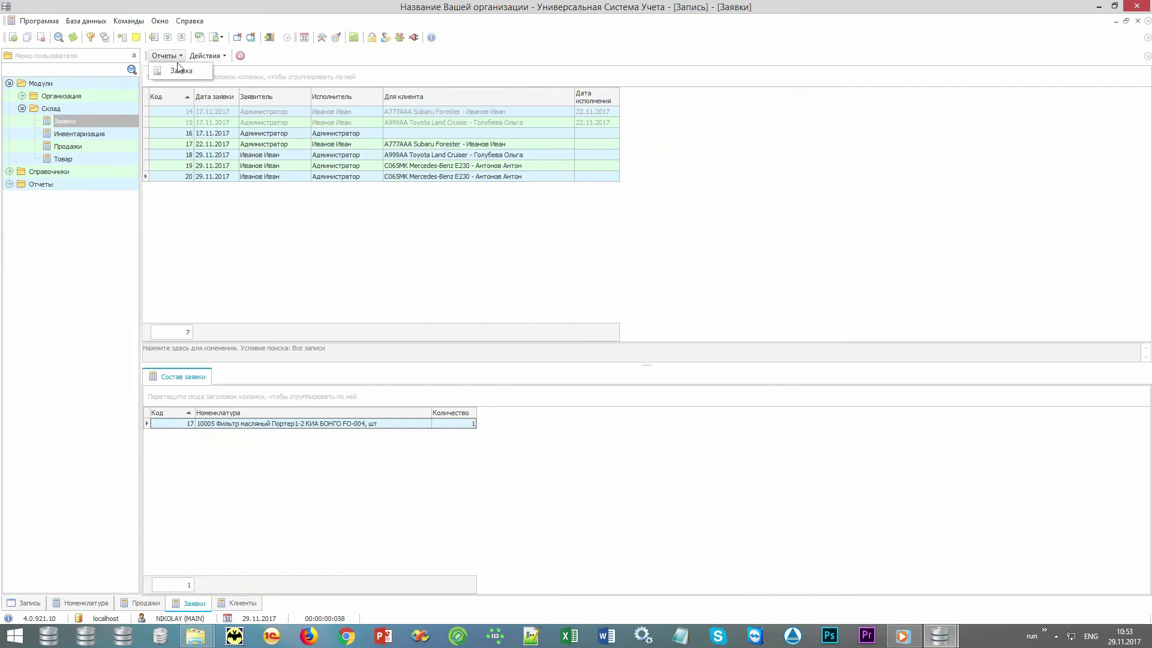
click(180, 70)
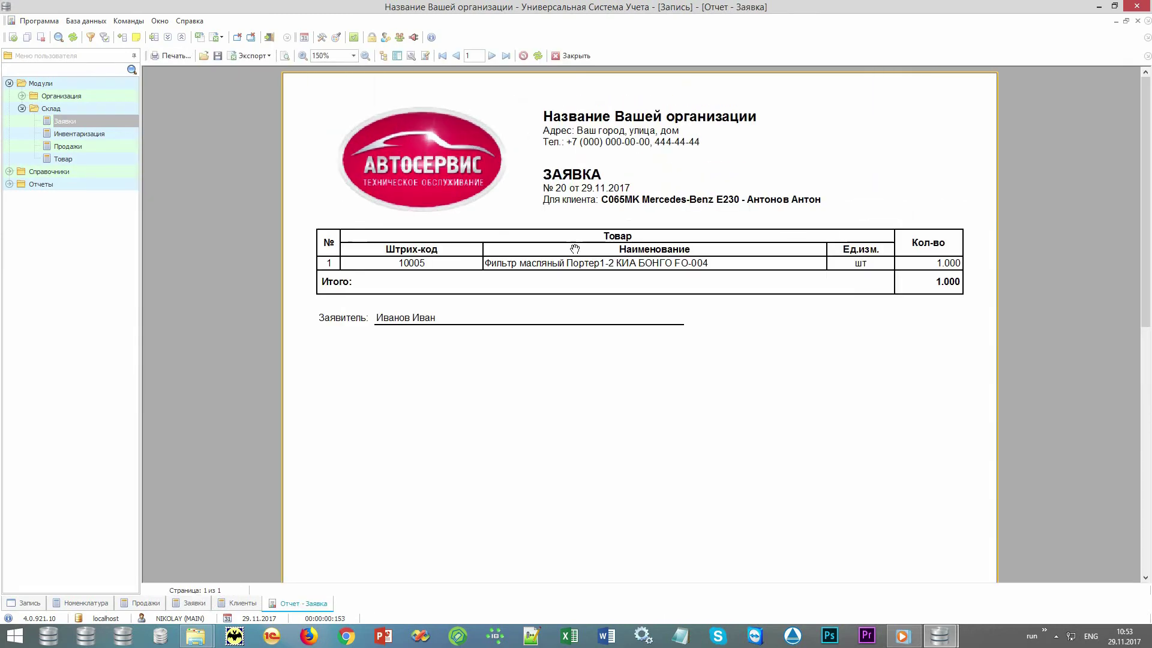
ctrl+scroll(575, 249, up, 1)
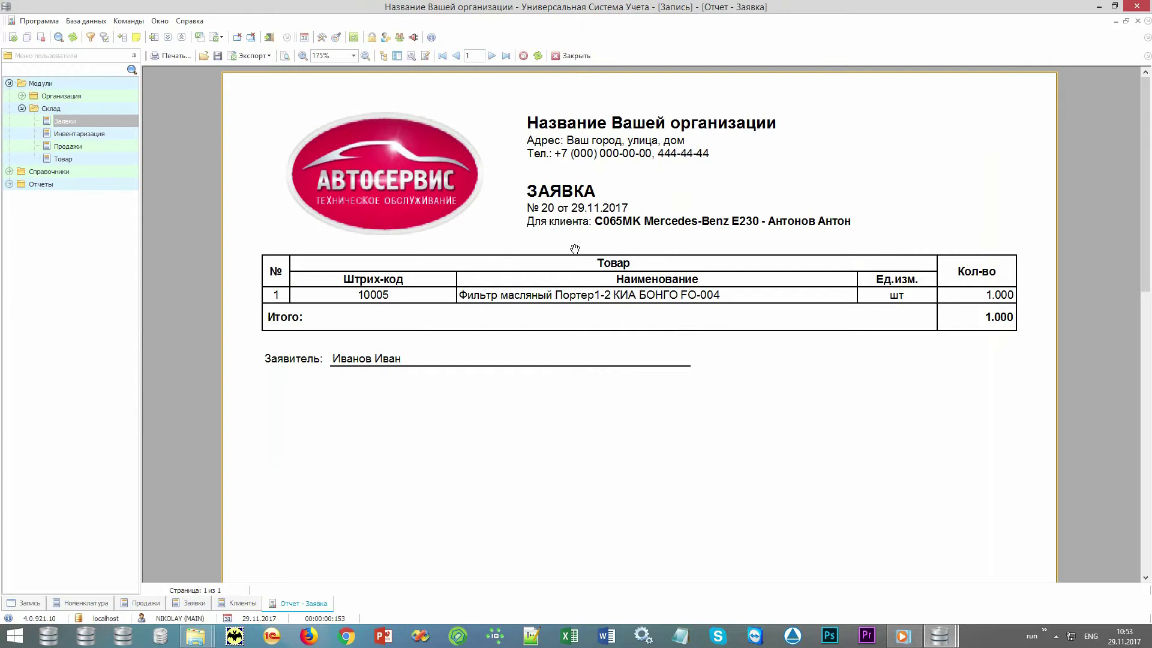
click(569, 56)
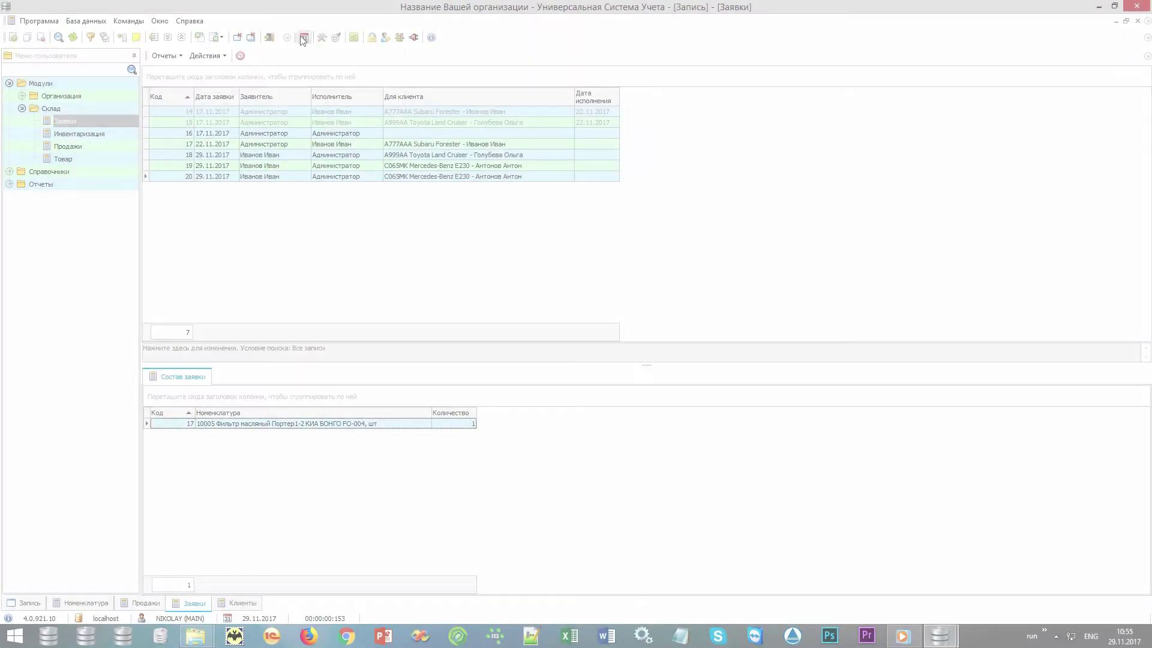
- Switch to the Запись schedule showing both mechanics' bookings for 29–30.11.2017
click(304, 38)
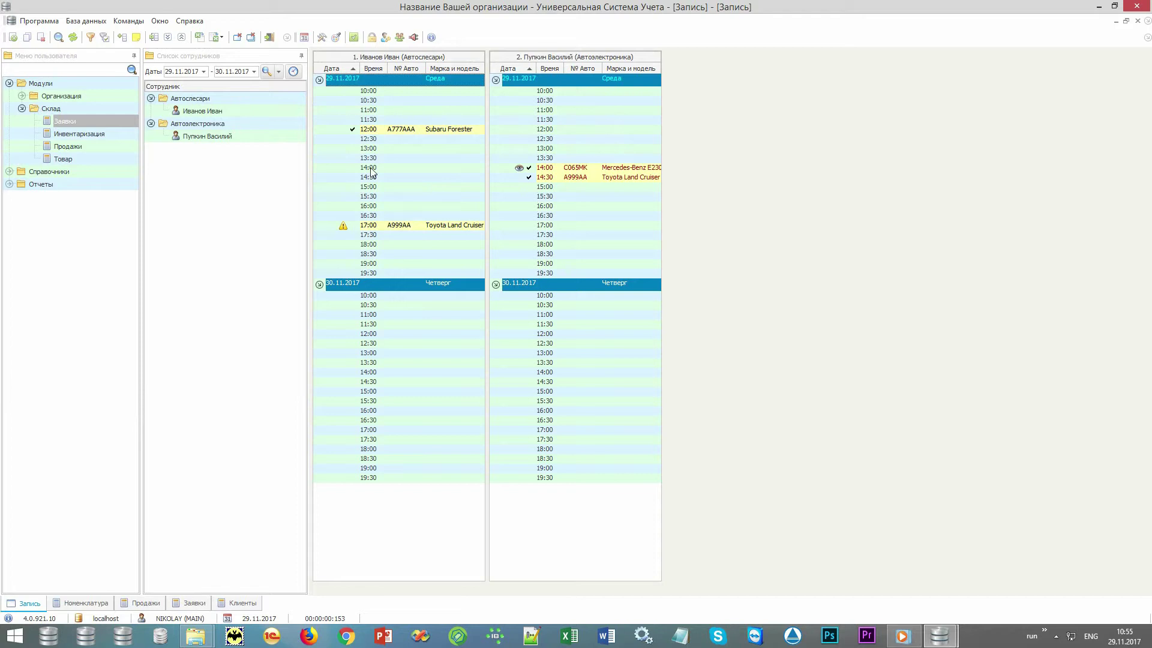
click(254, 72)
click(254, 72)
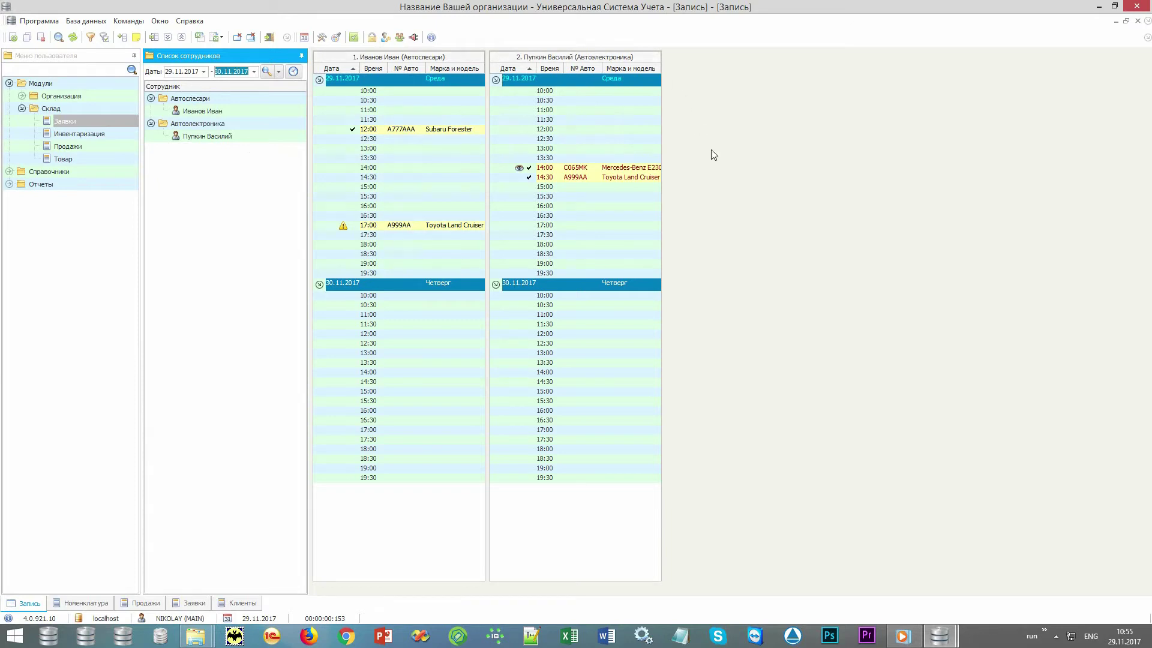
- Begin an 18:30–19:00 auto-electrician booking on 29.11.2017 and list the five clients
double_click(620, 254)
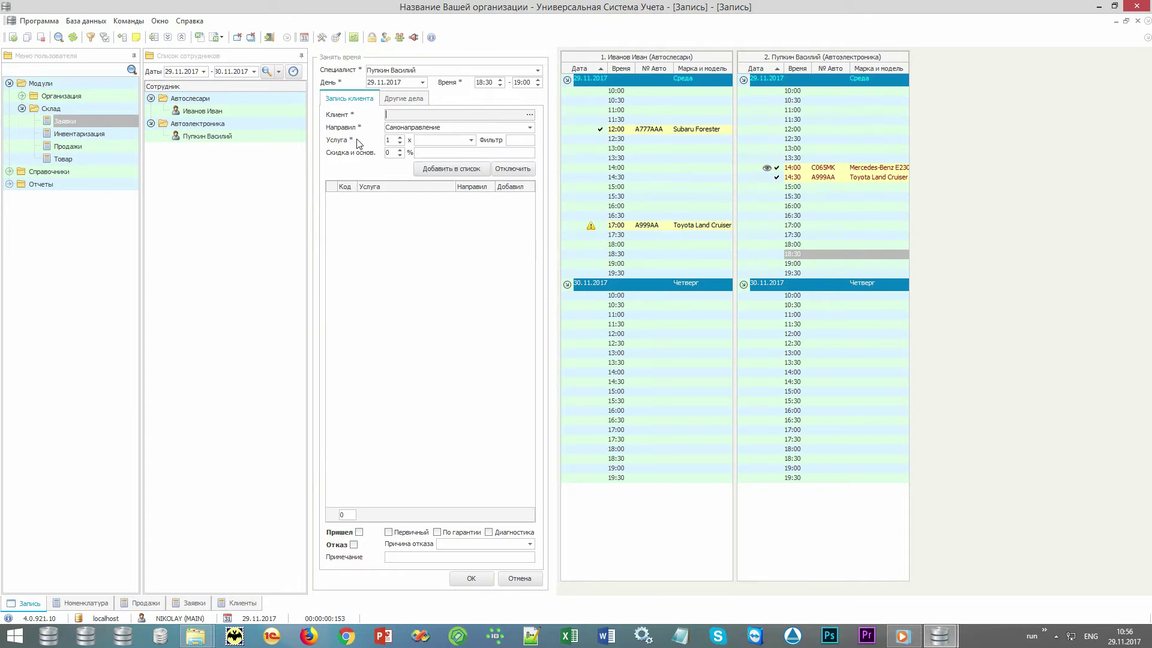
click(528, 115)
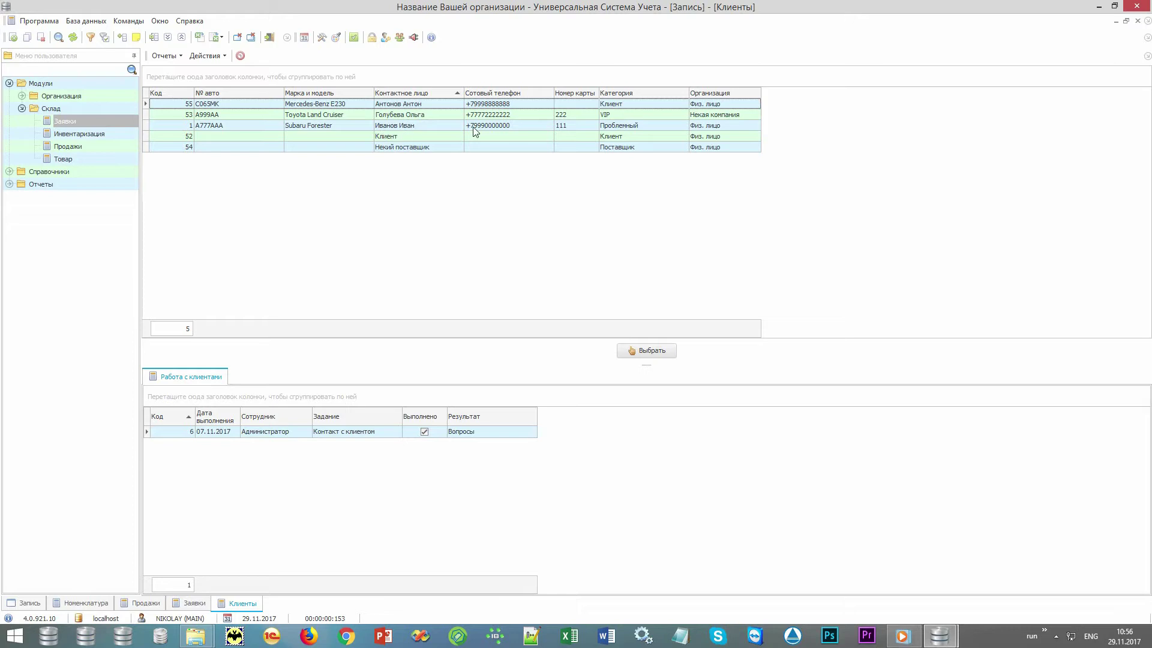
- Select the Subaru Forester client to show its four October–November 2017 contact tasks
click(258, 128)
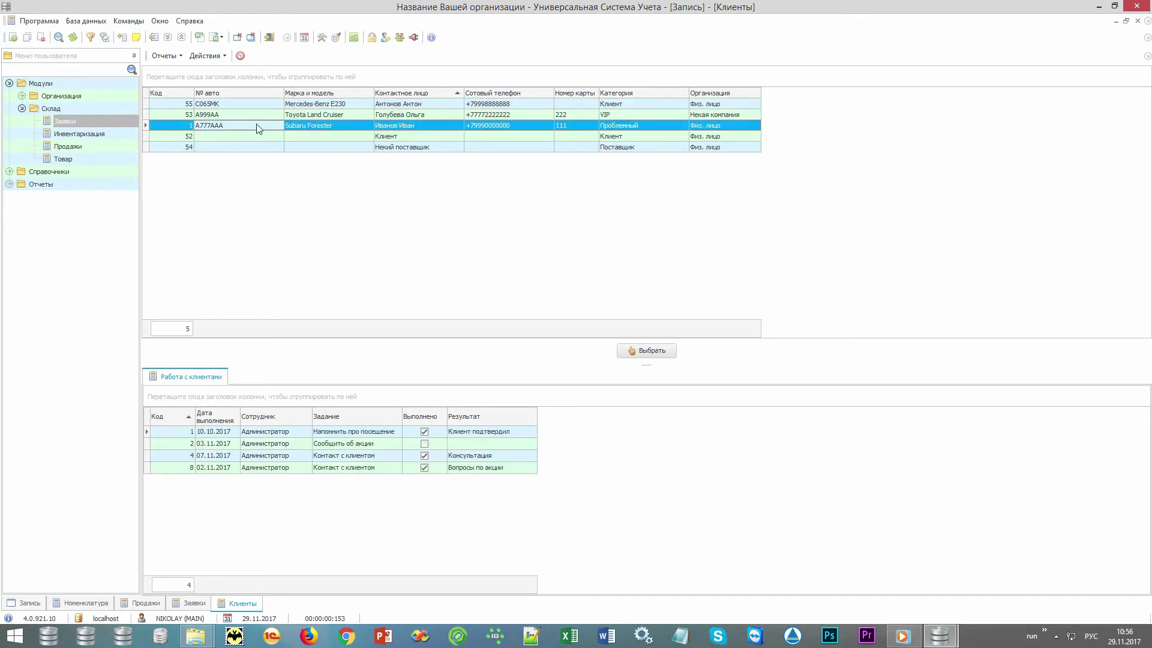
click(582, 125)
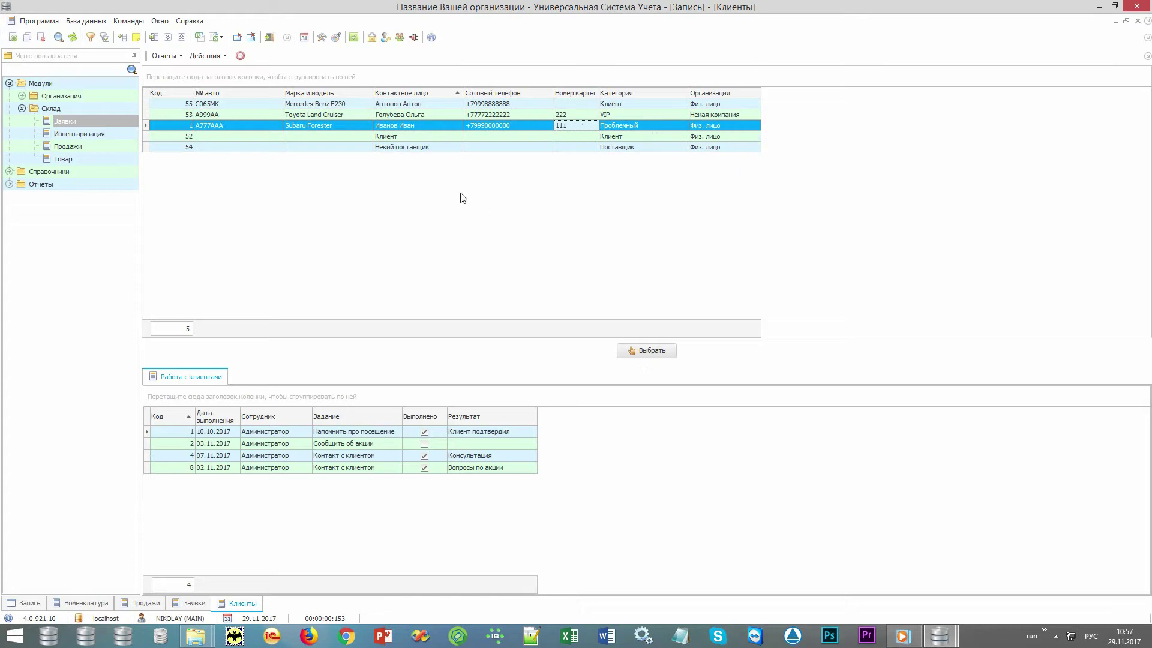
right_click(439, 177)
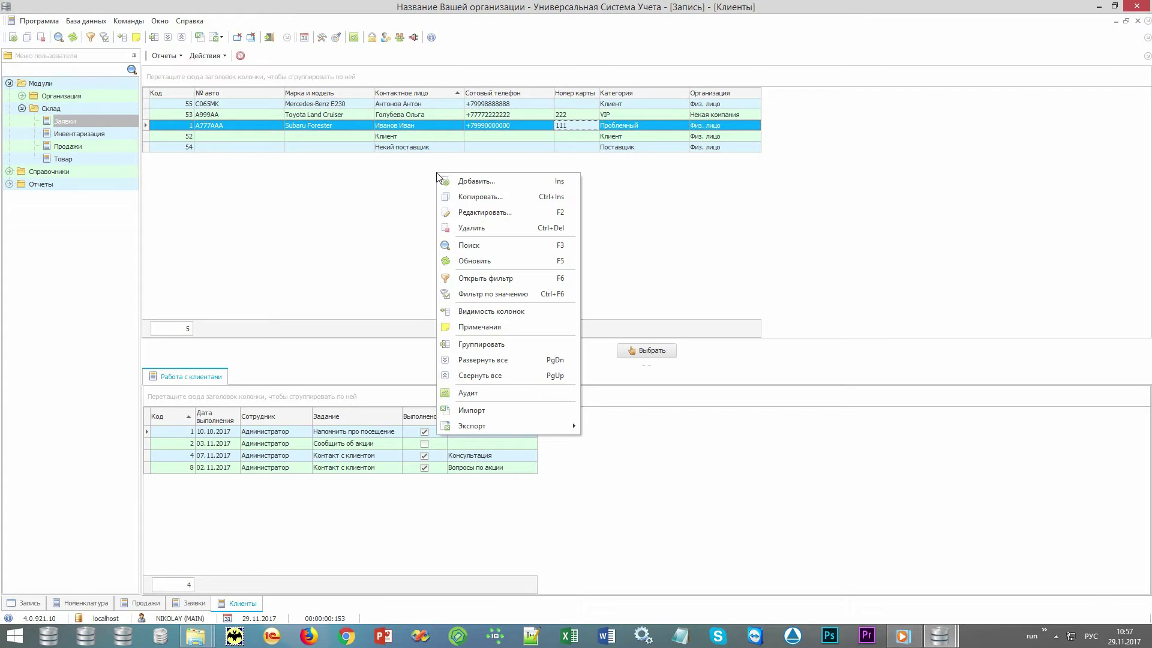
- Start a new client with plate x000xx and choose Subaru Forester as its make and model
click(515, 181)
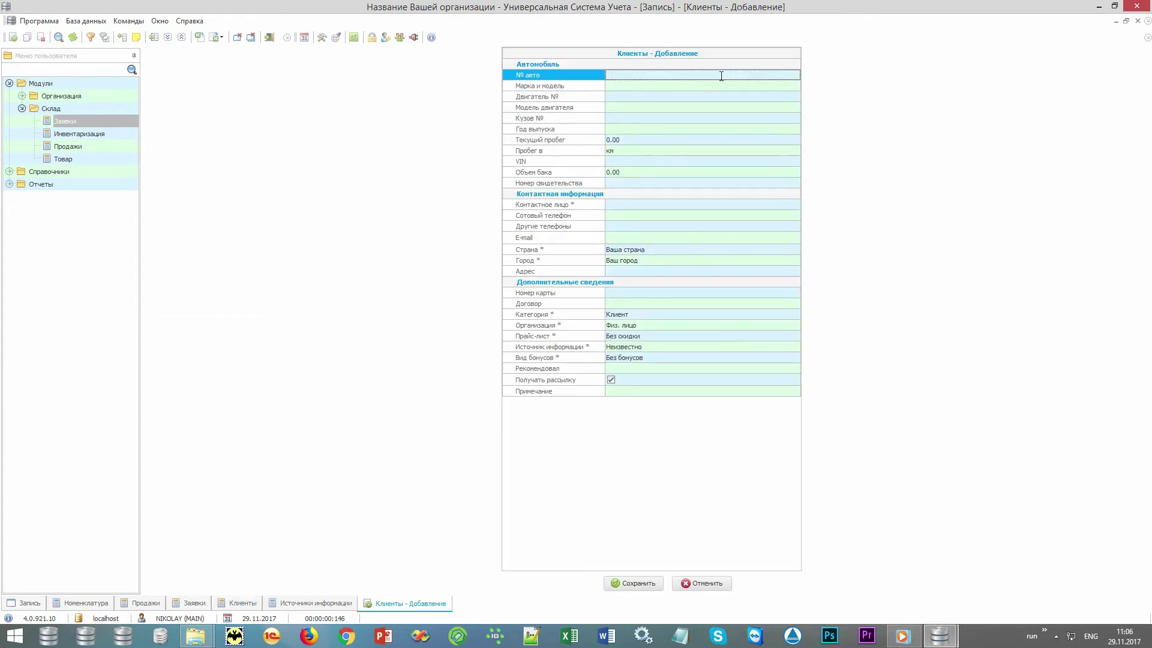
text(x000xx)
key(Return)
key(Down)
key(Return)
key(alt+shift)
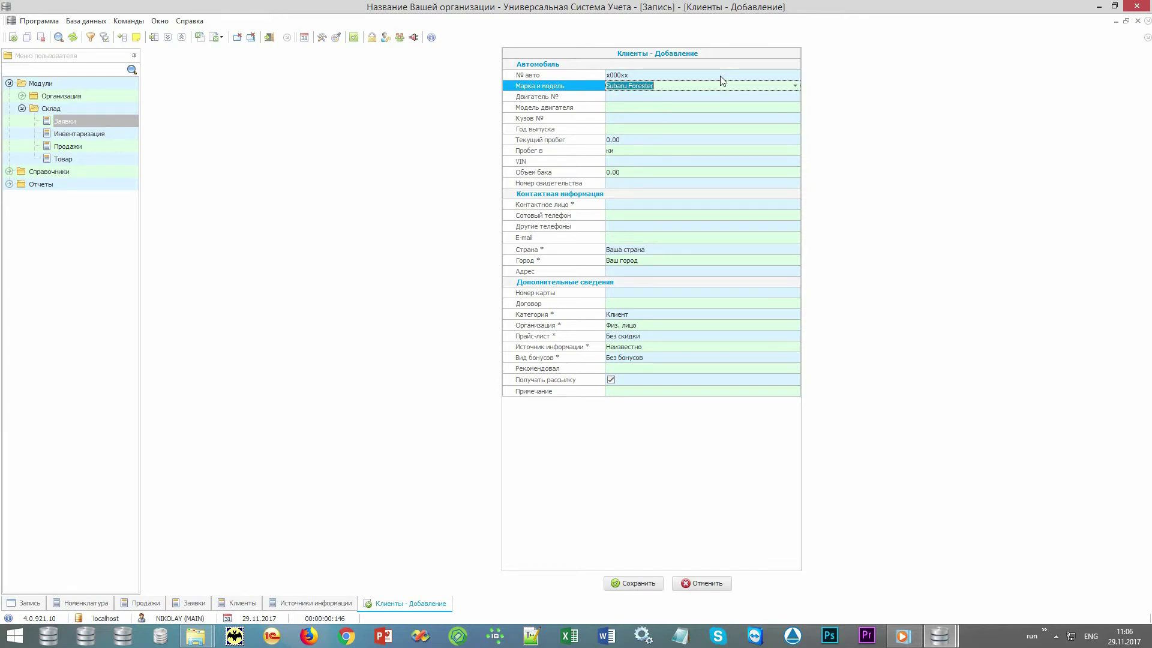
key(Return)
key(Return)
key(Return)
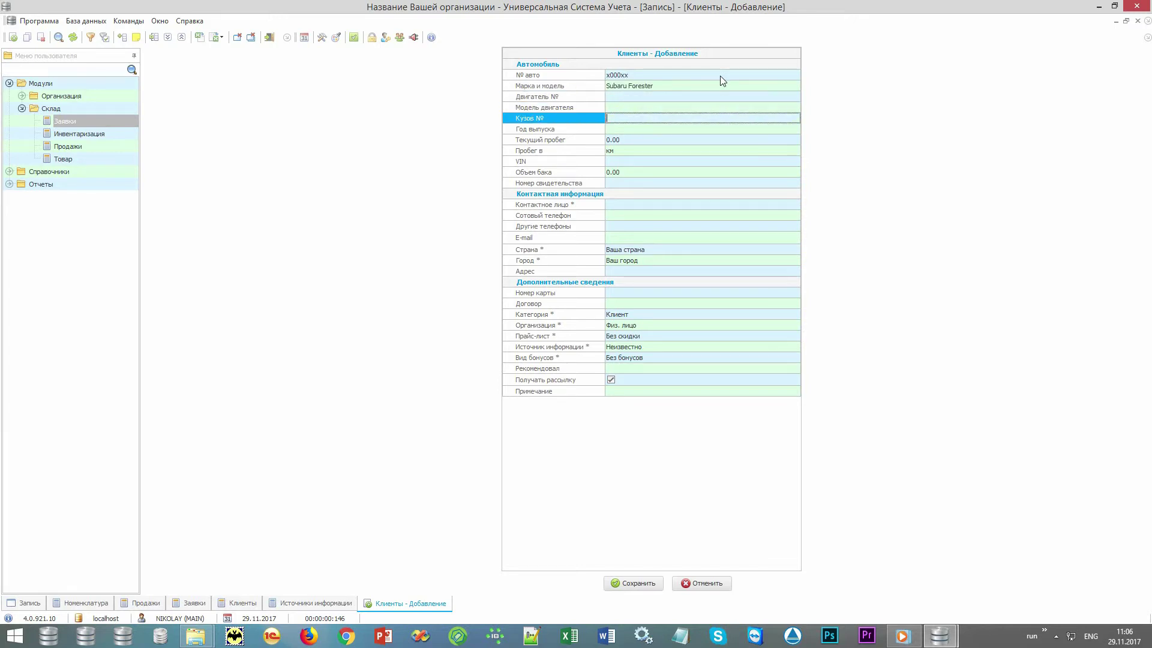
key(Return)
- Enter year 2010, mileage 9000 and the car's VIN number
text(2010)
key(Return)
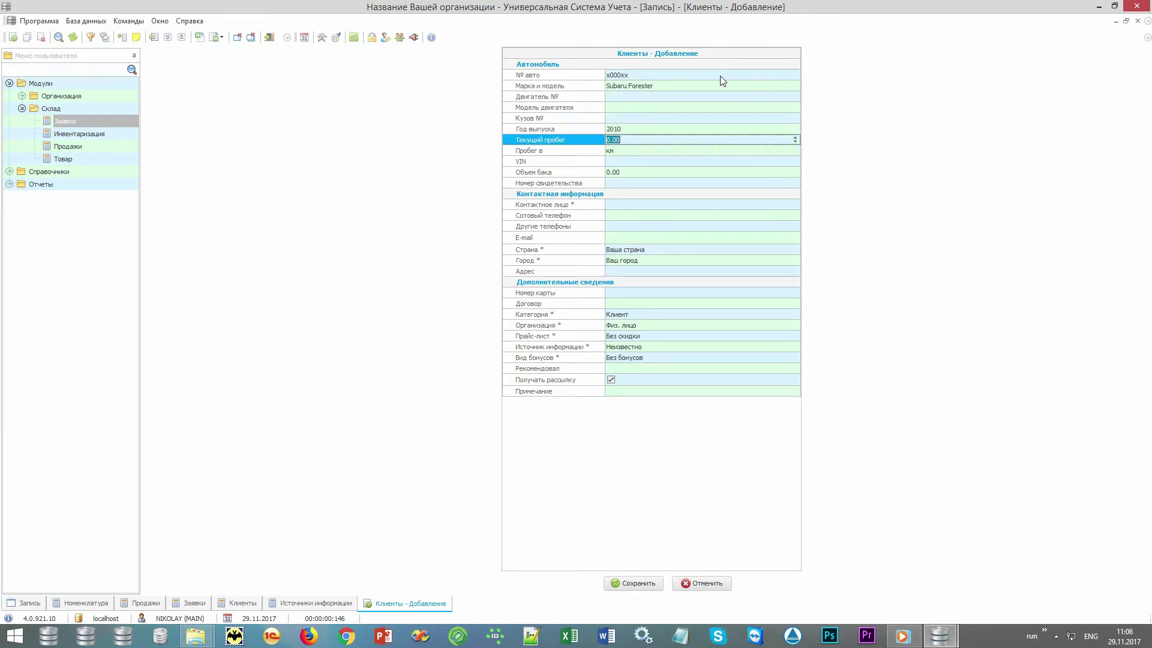
text(9000)
key(Return)
key(Return)
text(12121)
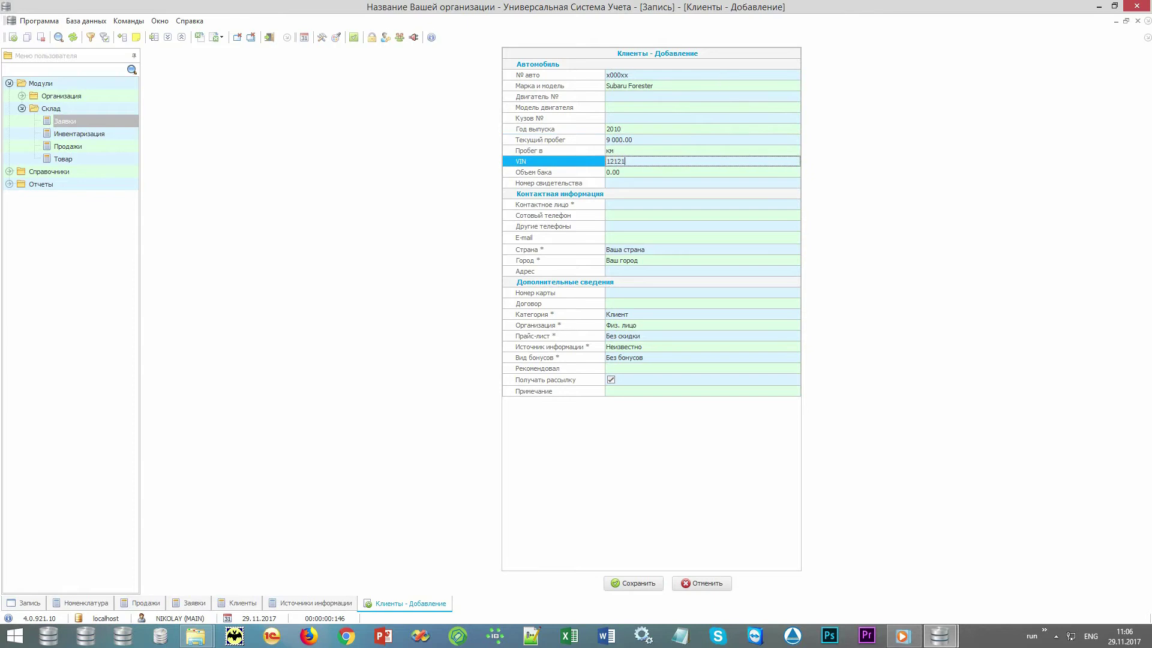
text(21651615616)
key(Return)
- Set the tank volume to 60 and enter the contact person's name
text(60)
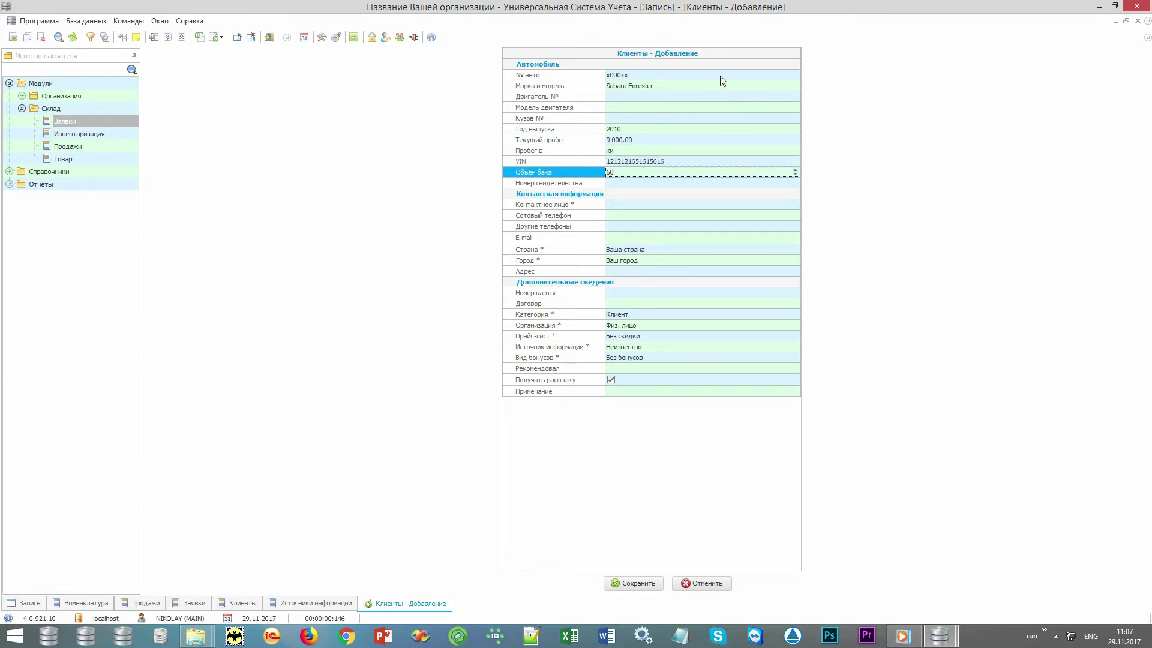
key(Return)
key(Return)
key(alt+shift)
text(Пе)
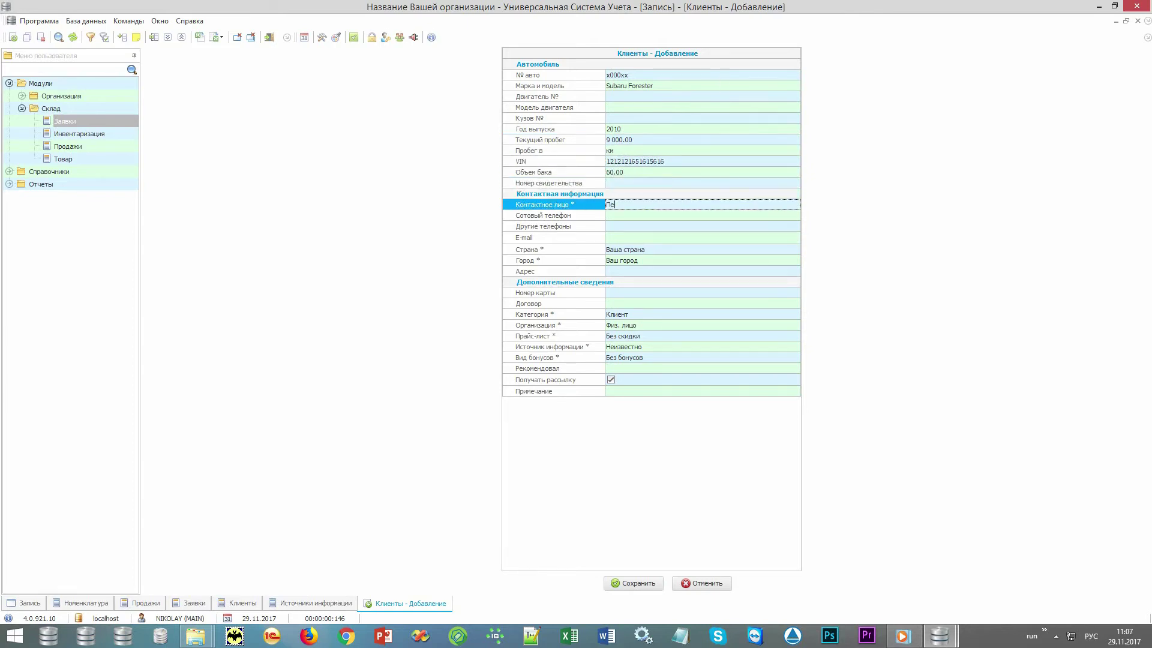
text(тров Петр)
key(Return)
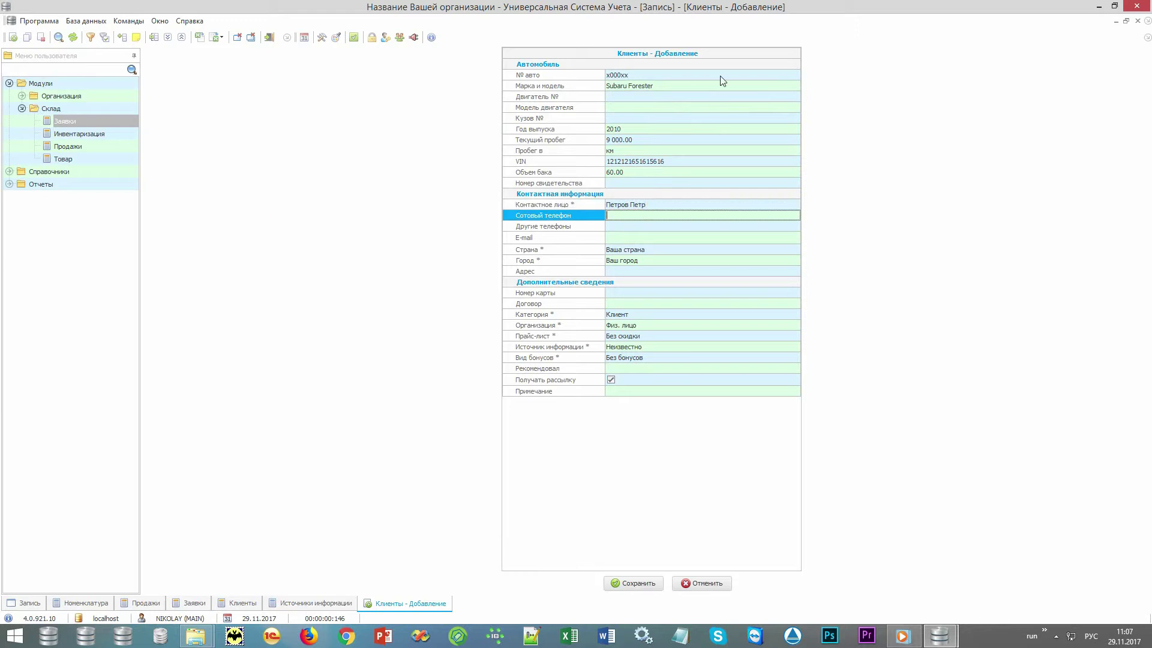
- Fill in the mobile and other phone numbers, then begin entering the card number
text(+79999999999)
key(Return)
text(333)
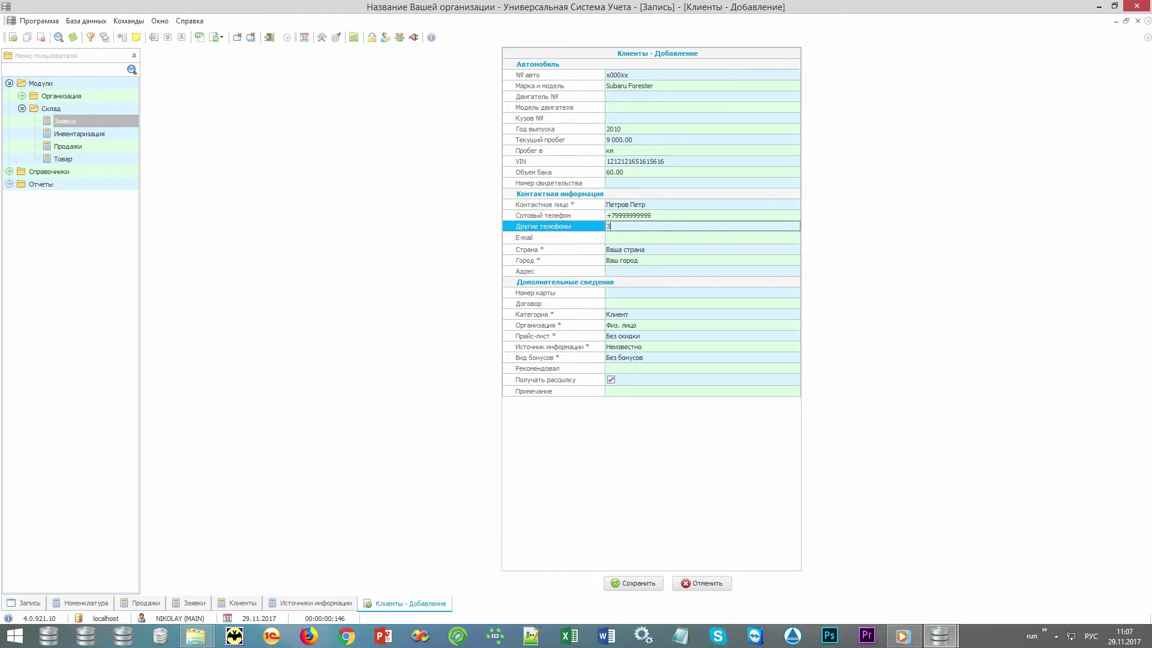
text(3333)
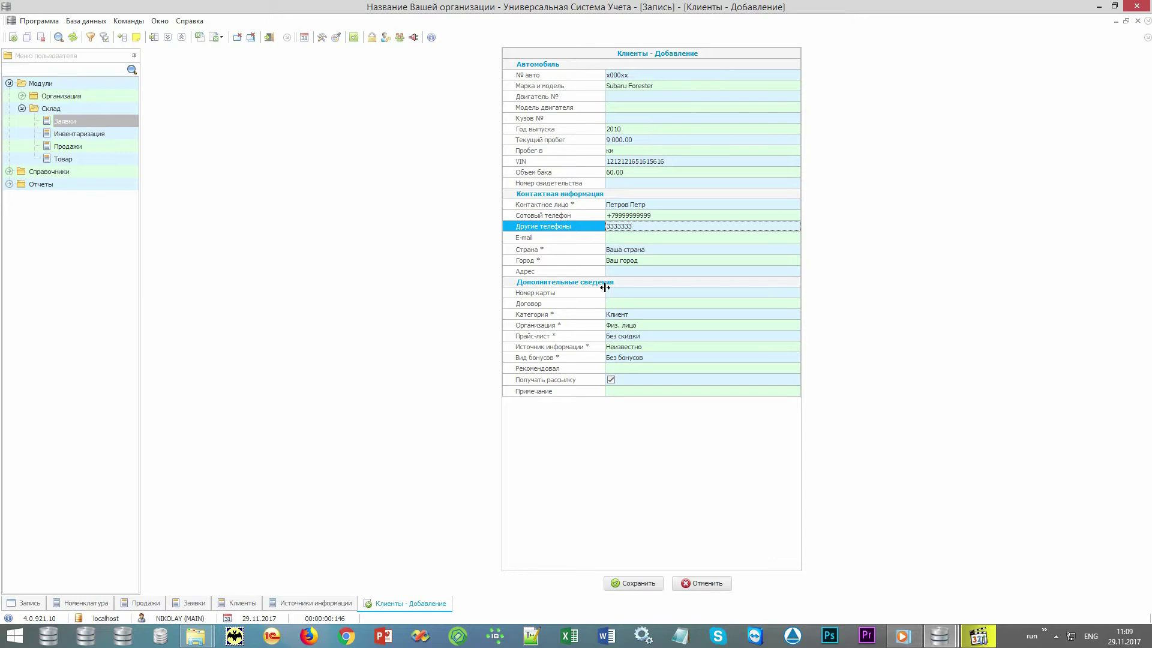
click(579, 296)
text(99)
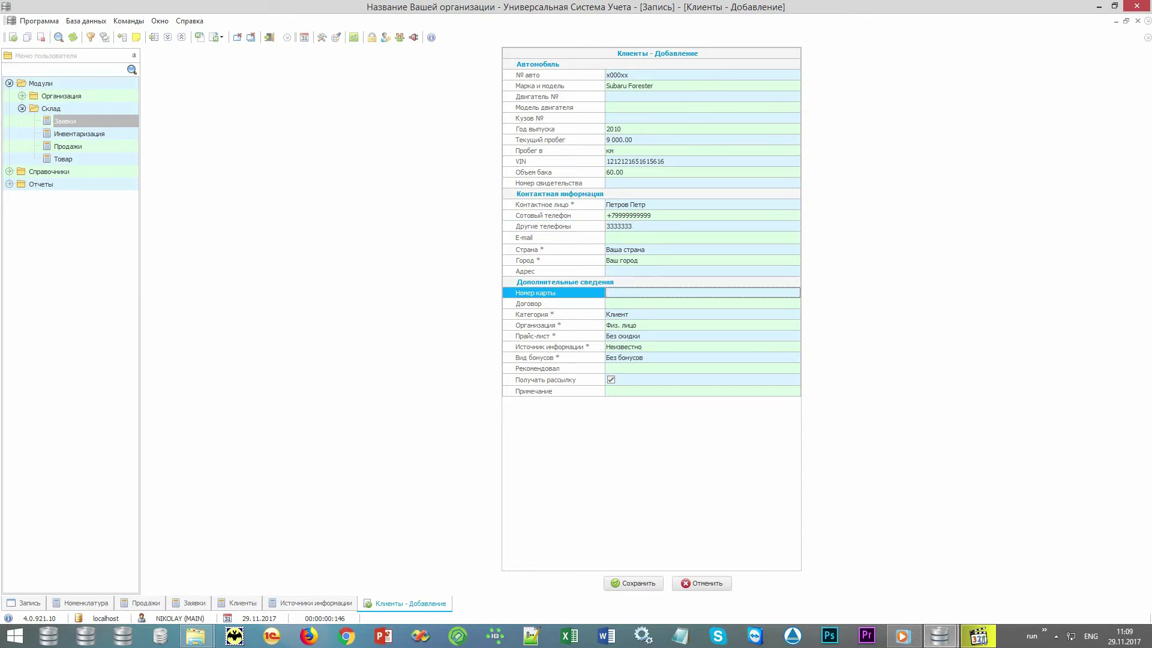
text(9)
- Set the client category to VIP and the information source to Сайт, keeping the Без скидки price list
click(580, 316)
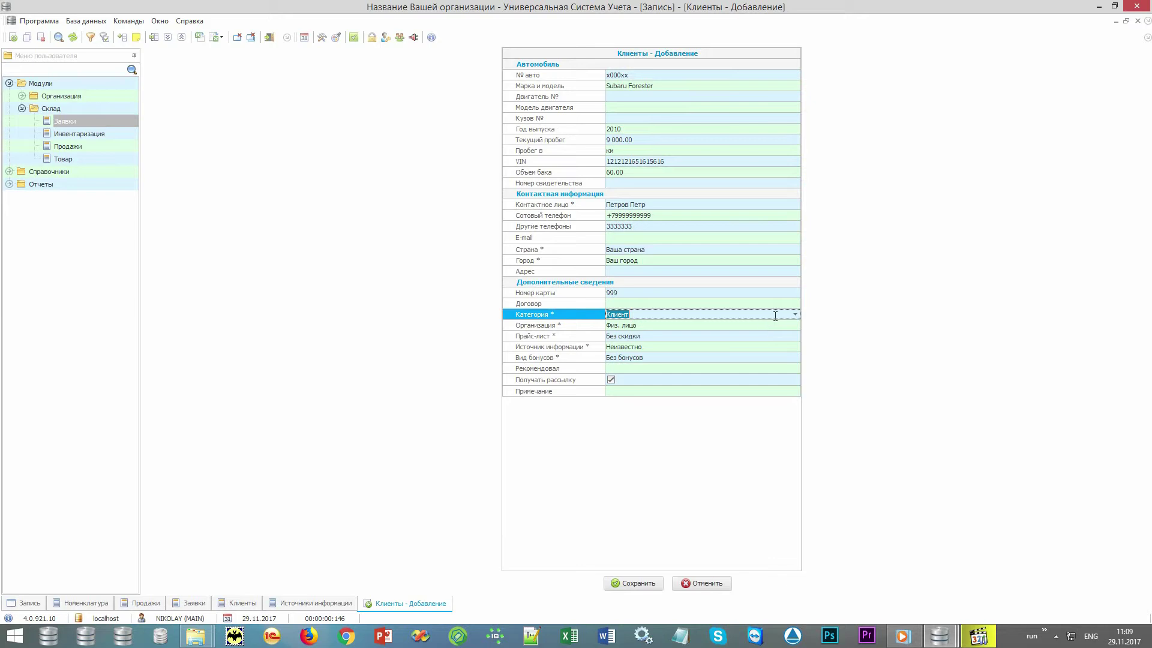
click(795, 314)
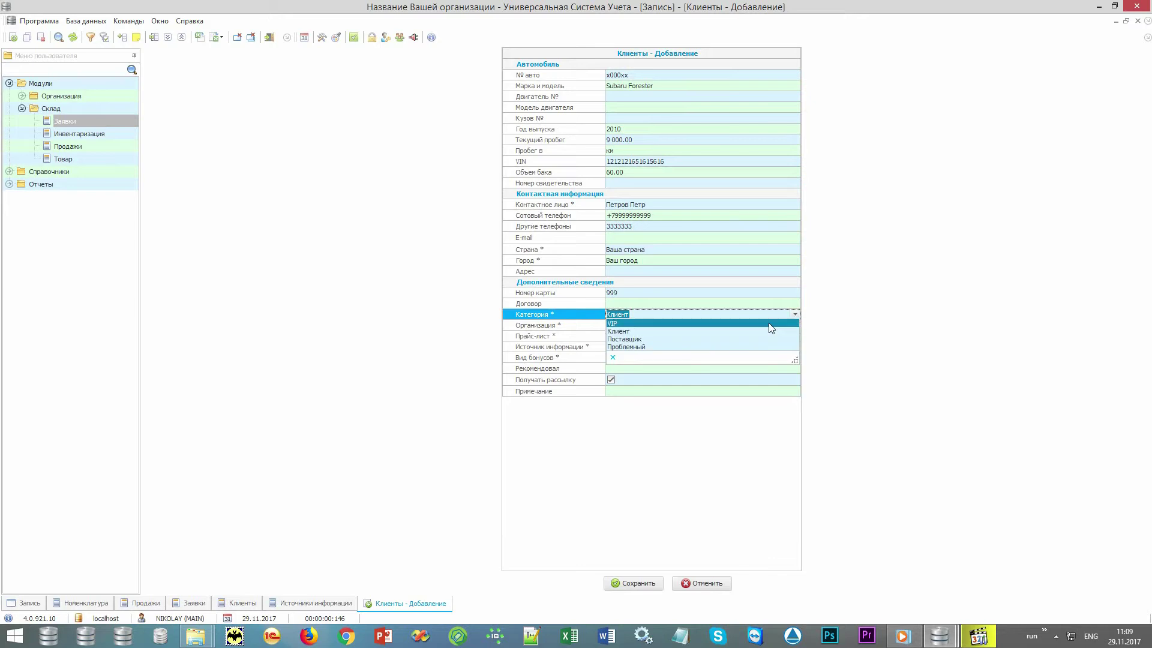
click(769, 322)
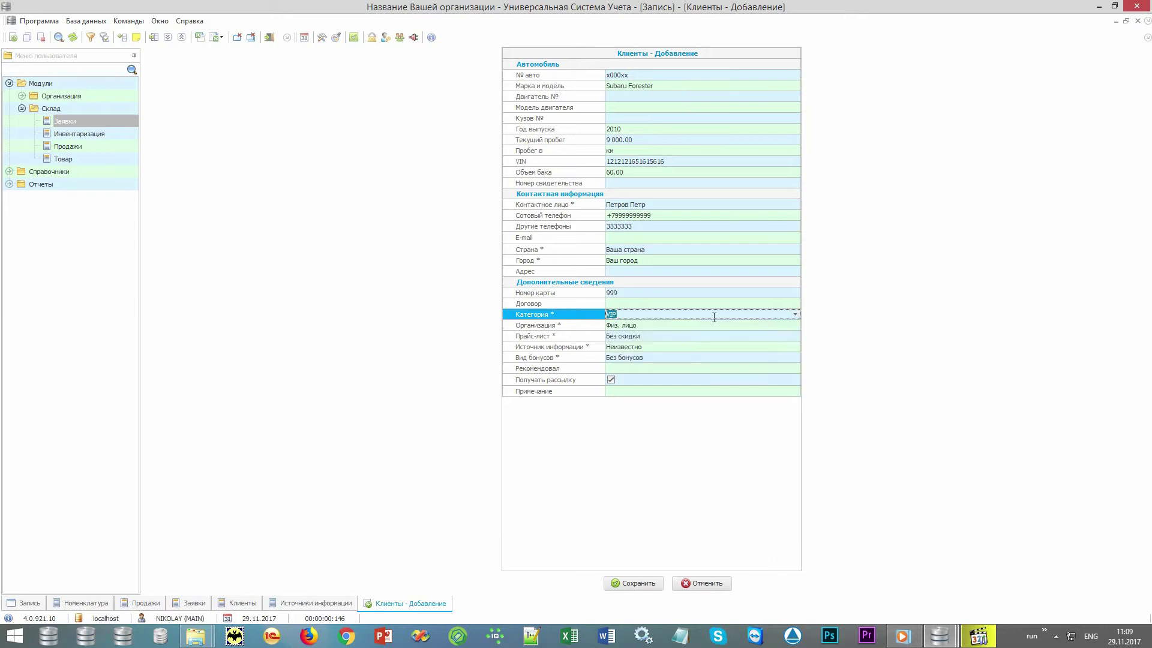
click(579, 329)
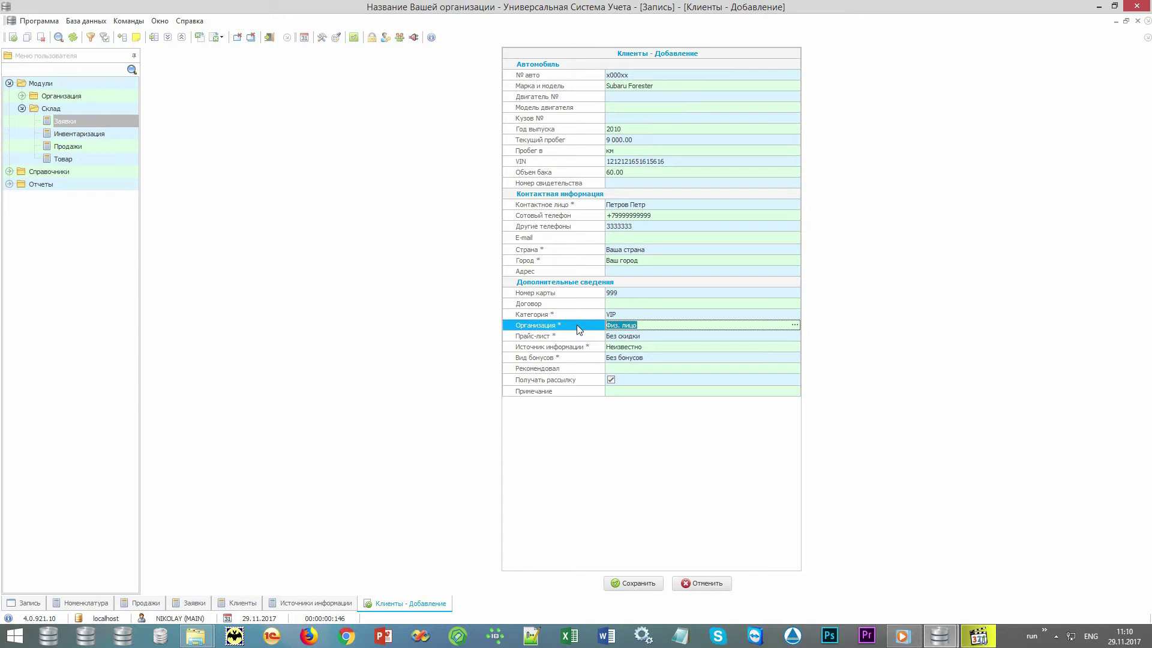
click(593, 339)
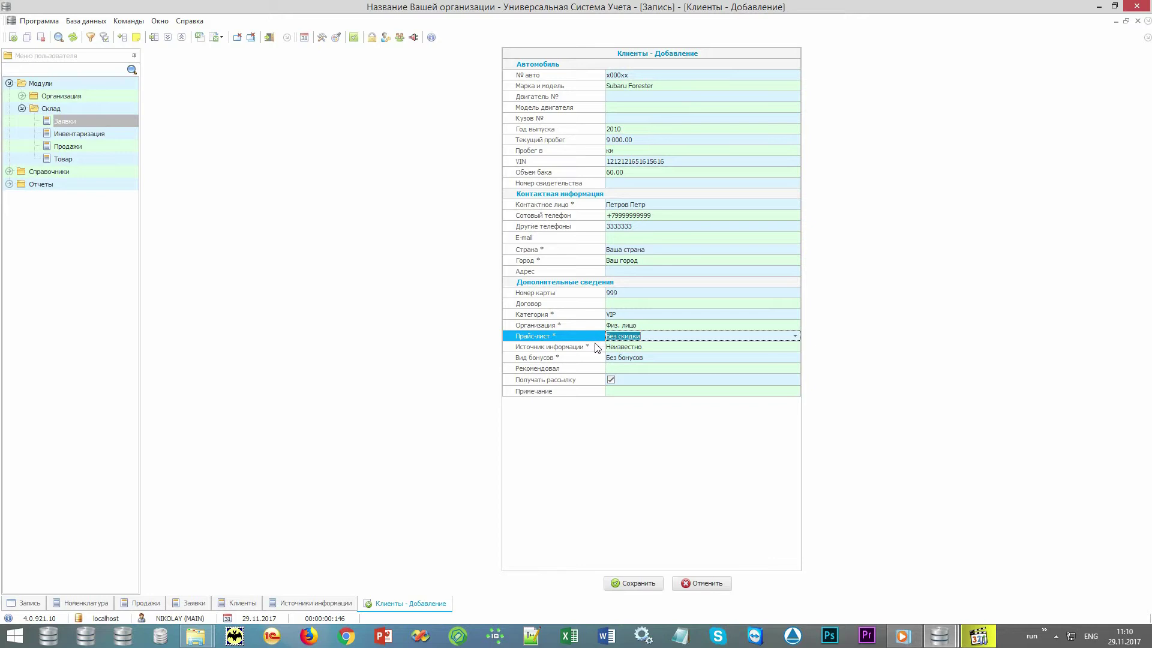
click(596, 348)
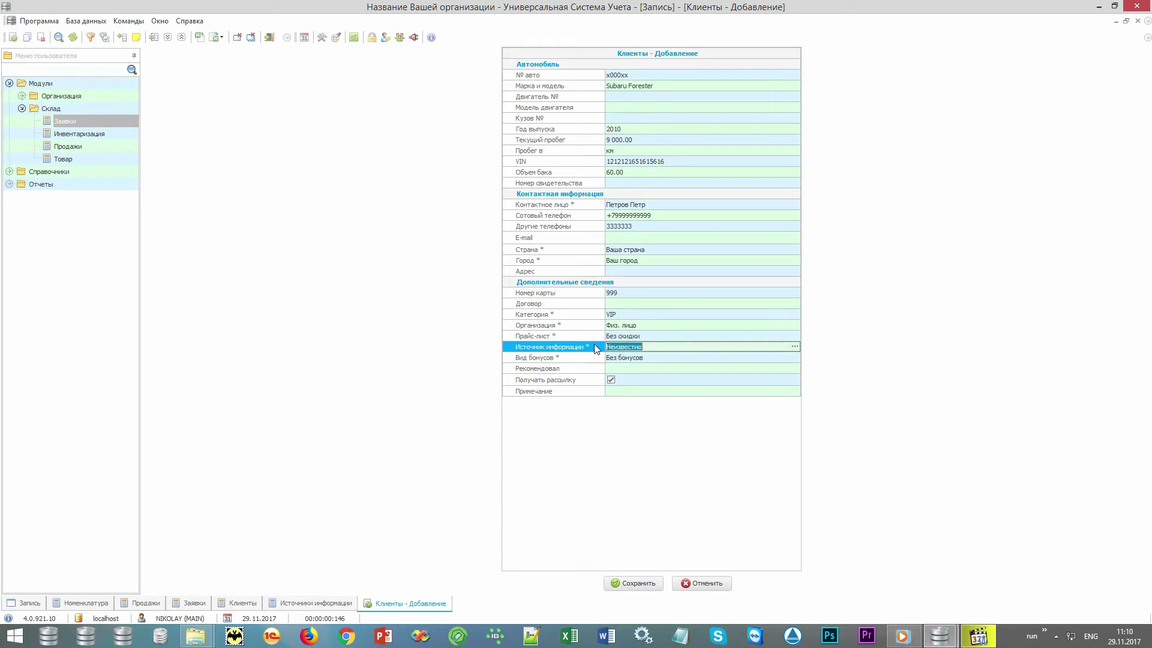
click(796, 346)
double_click(270, 116)
click(597, 369)
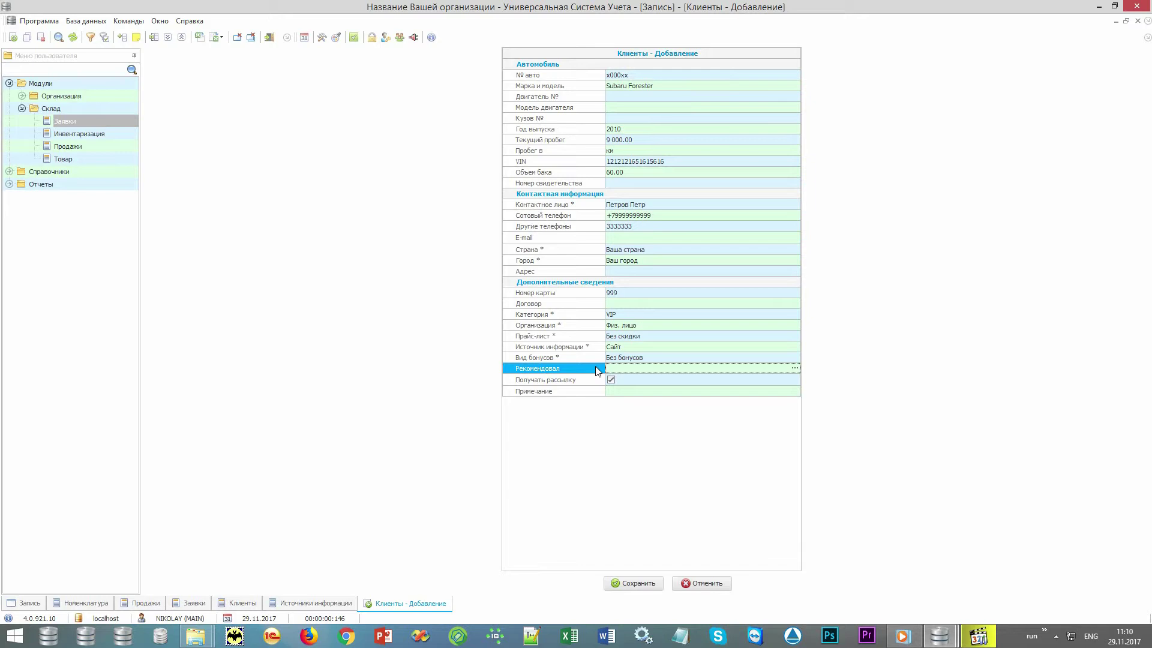
- Save the new client as code 60 and choose it as the 18:30 booking's client
click(654, 585)
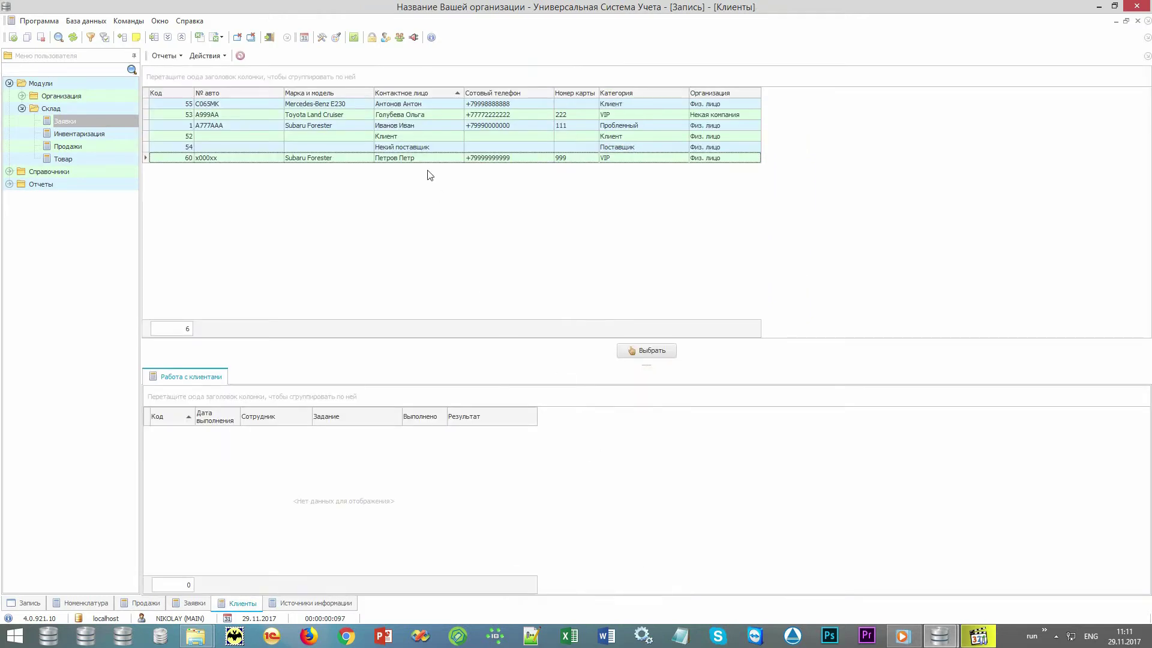
click(428, 160)
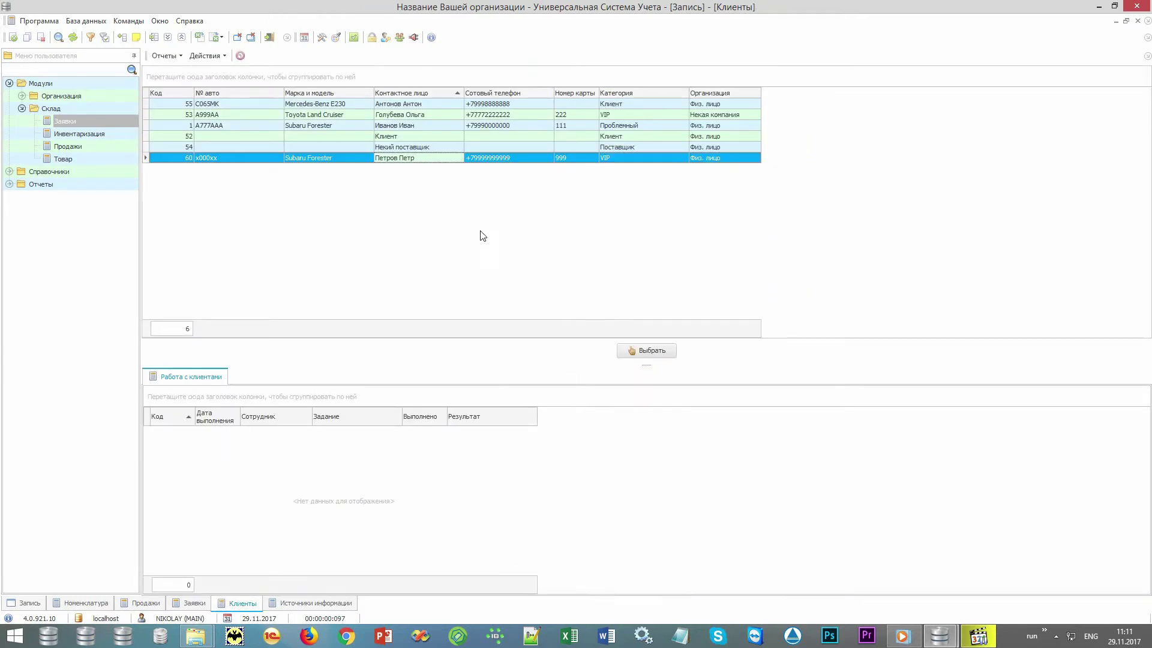
click(649, 354)
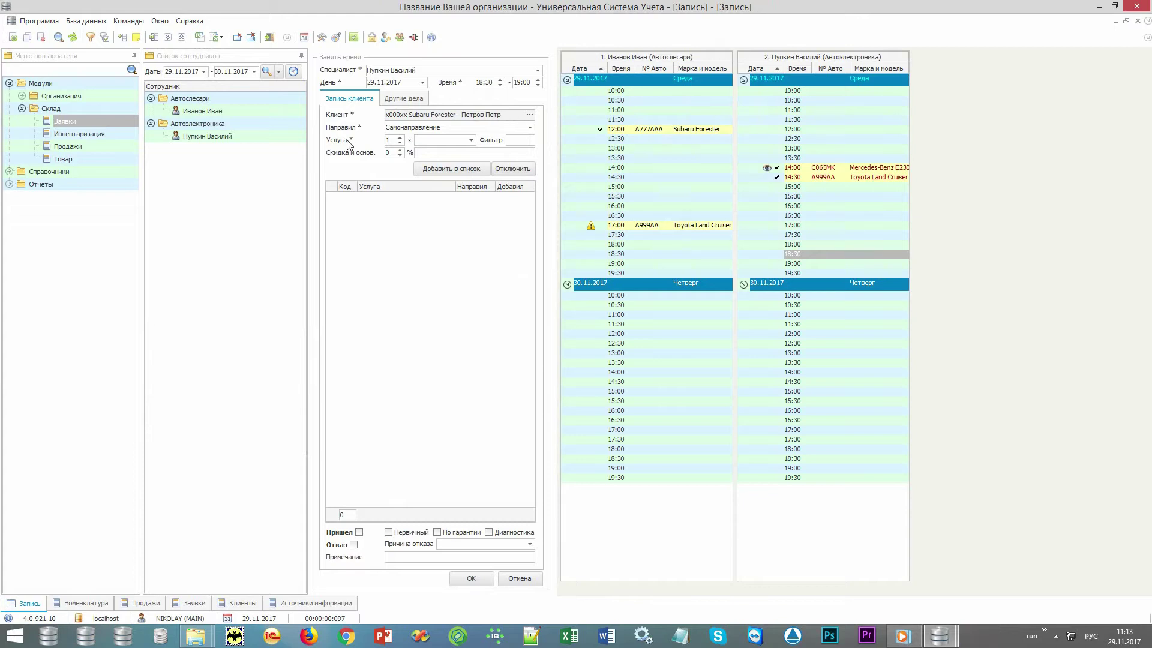
- Add the Масло ДВС - замена and Фильтр топливный - замена services and save the 18:30 booking
click(471, 141)
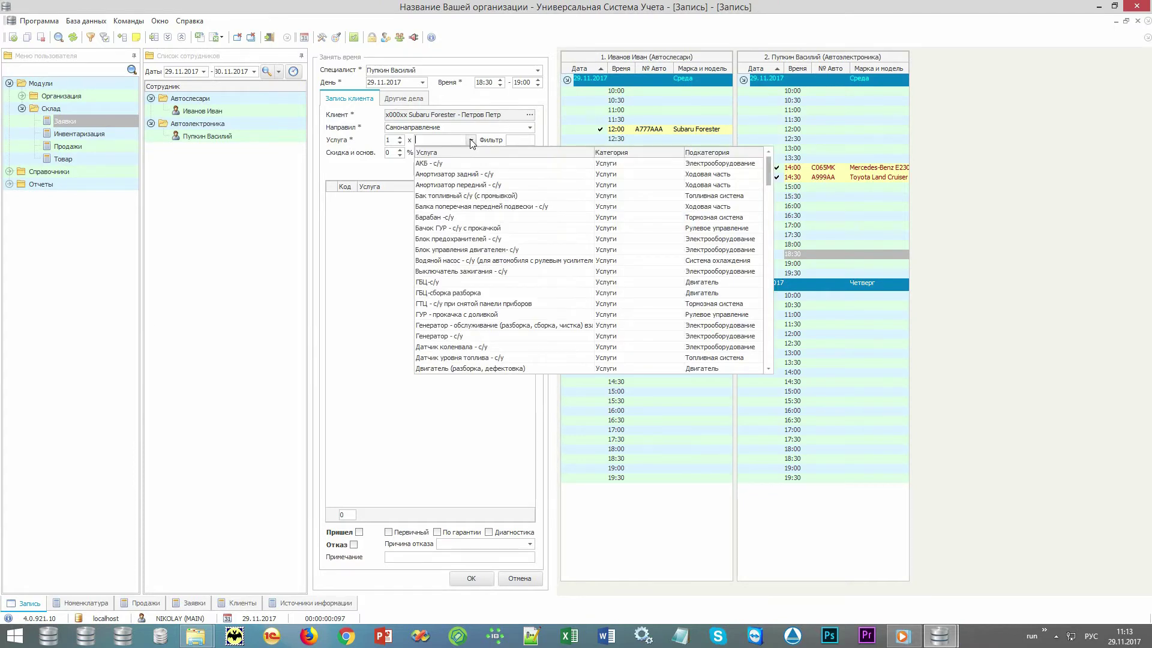
click(471, 141)
text(мас)
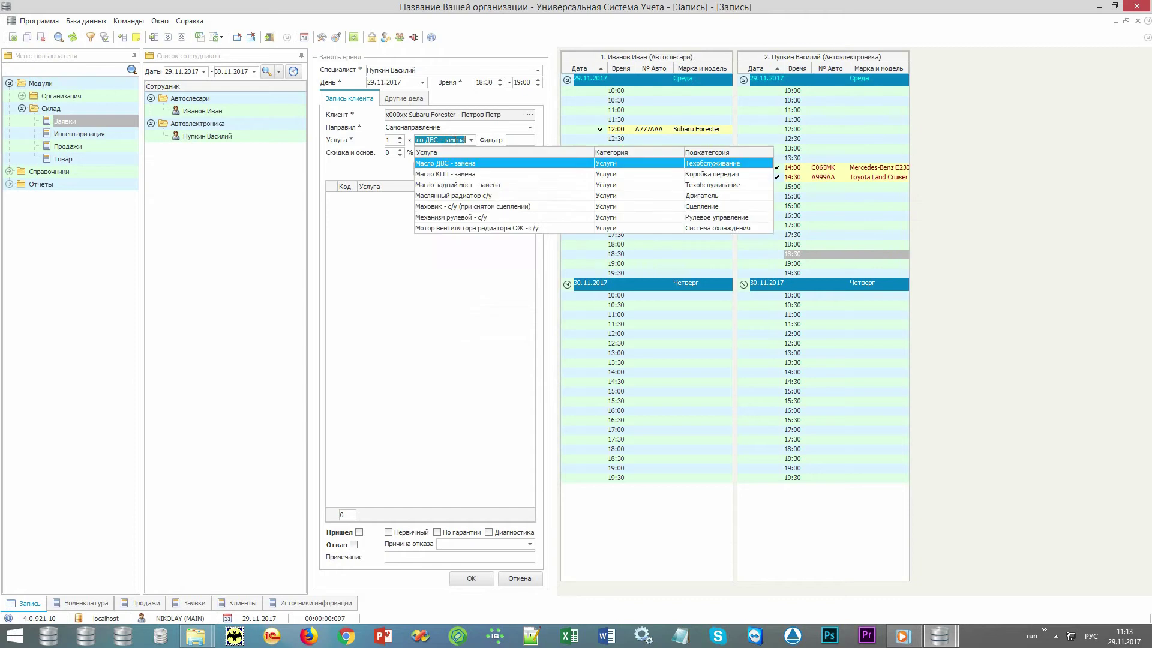
click(463, 167)
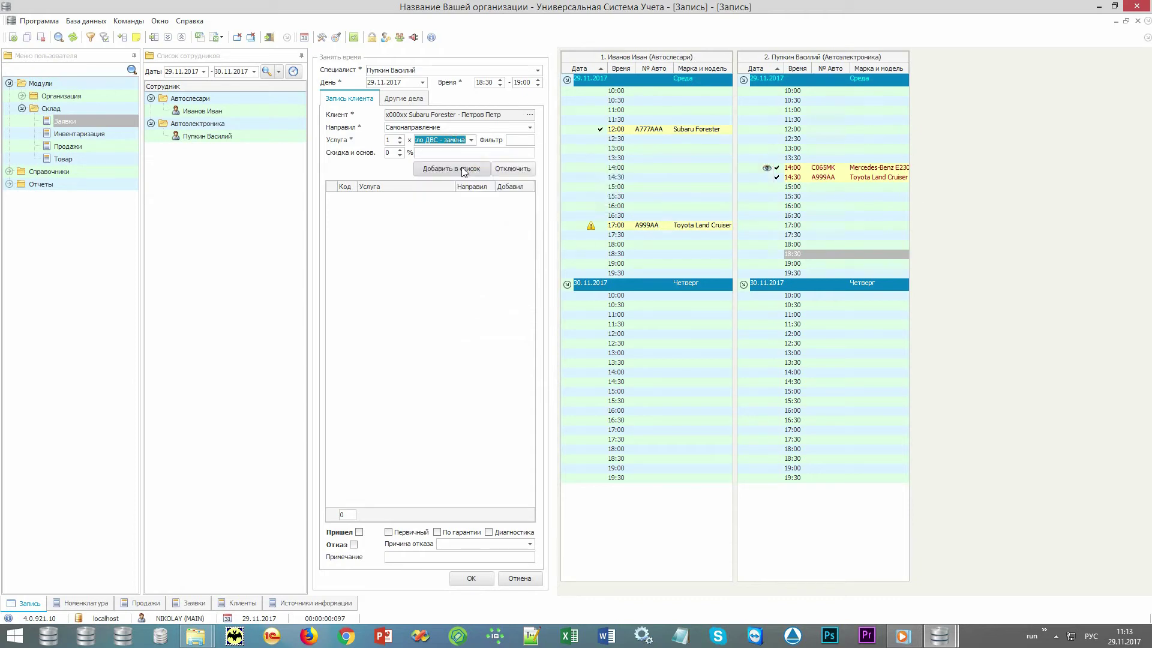
click(464, 168)
click(454, 141)
text(ф)
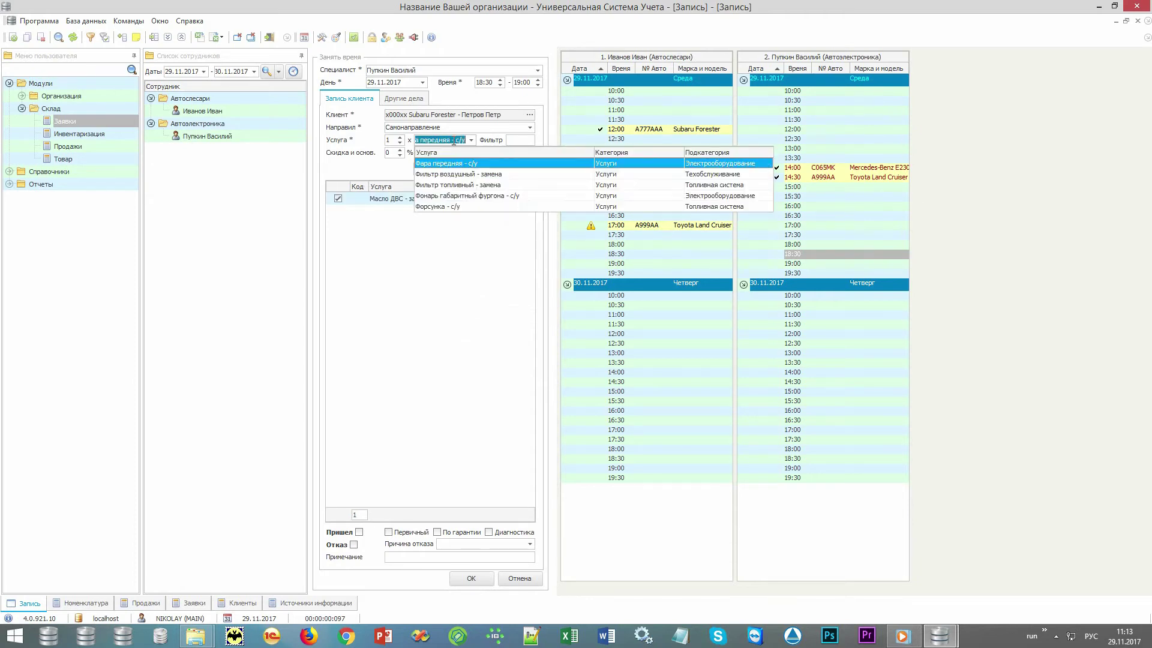
text(и)
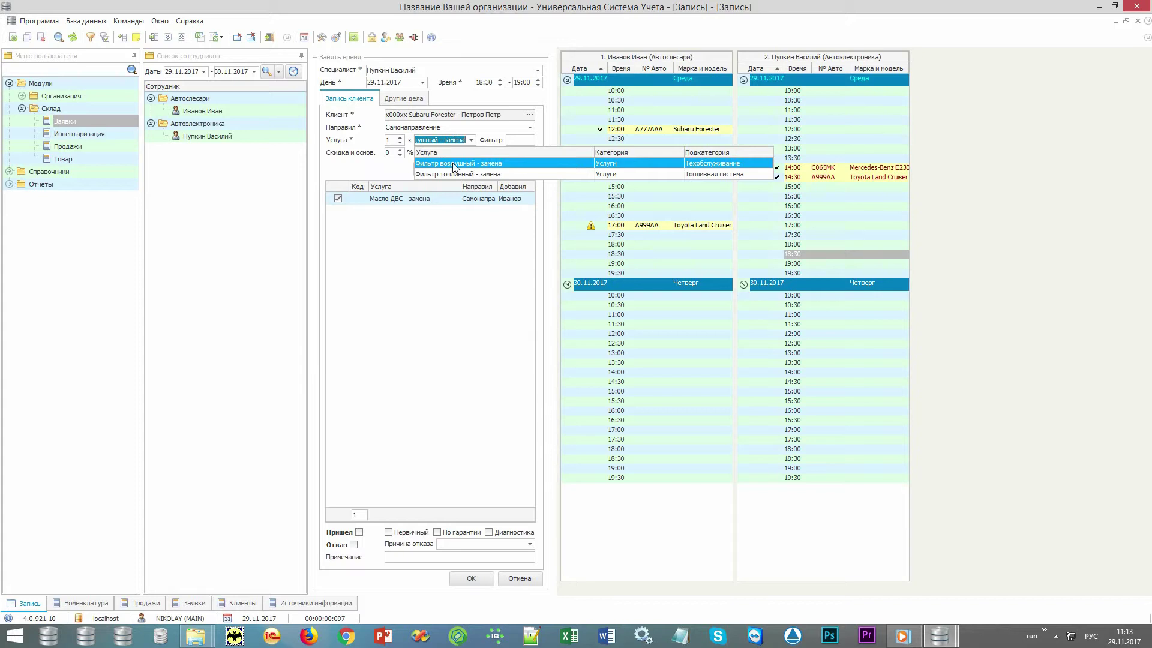
click(454, 174)
click(456, 169)
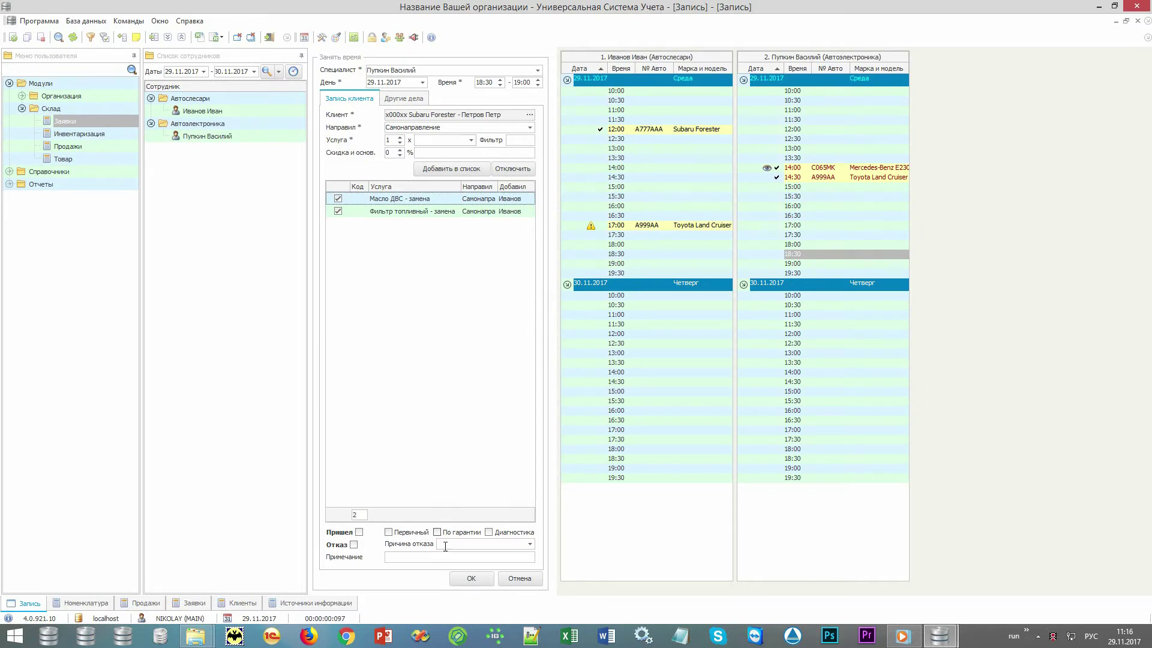
click(463, 579)
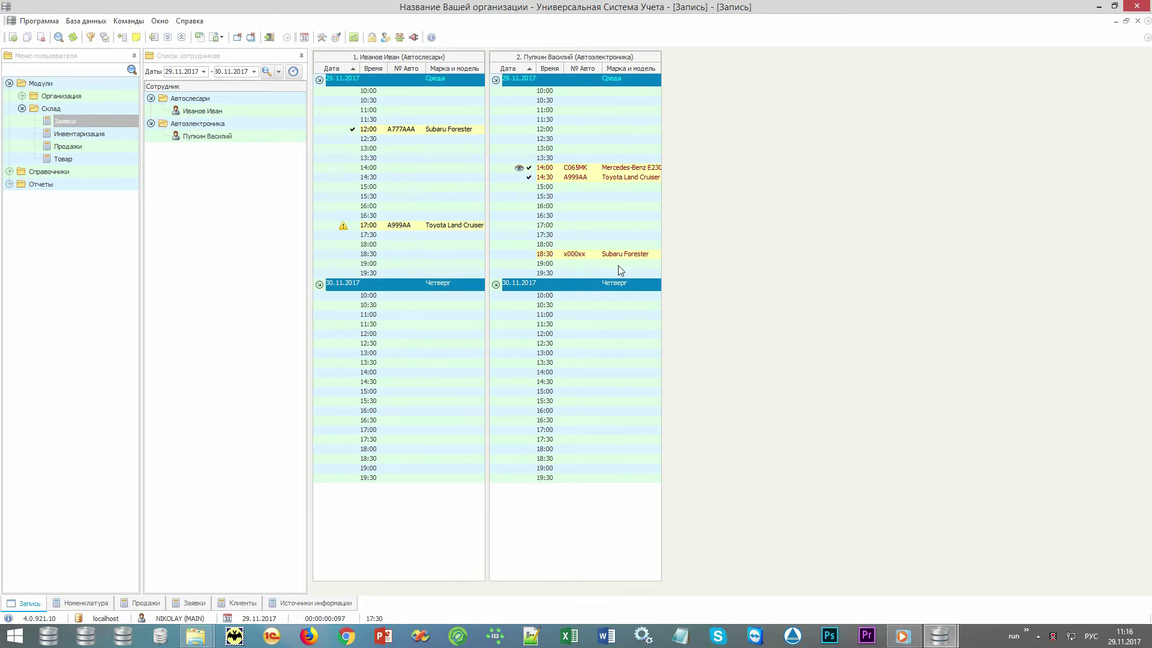
- Tick Пришел and Первичный on the 18:30 Subaru Forester booking and save it
mouse_move(633, 260)
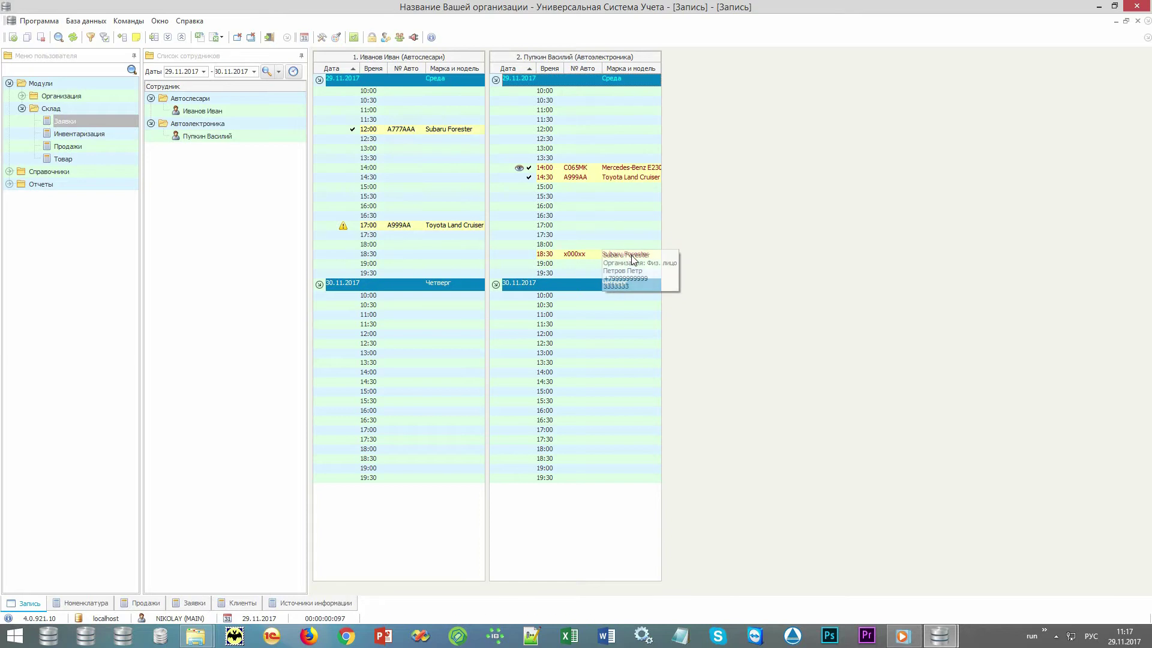
double_click(633, 255)
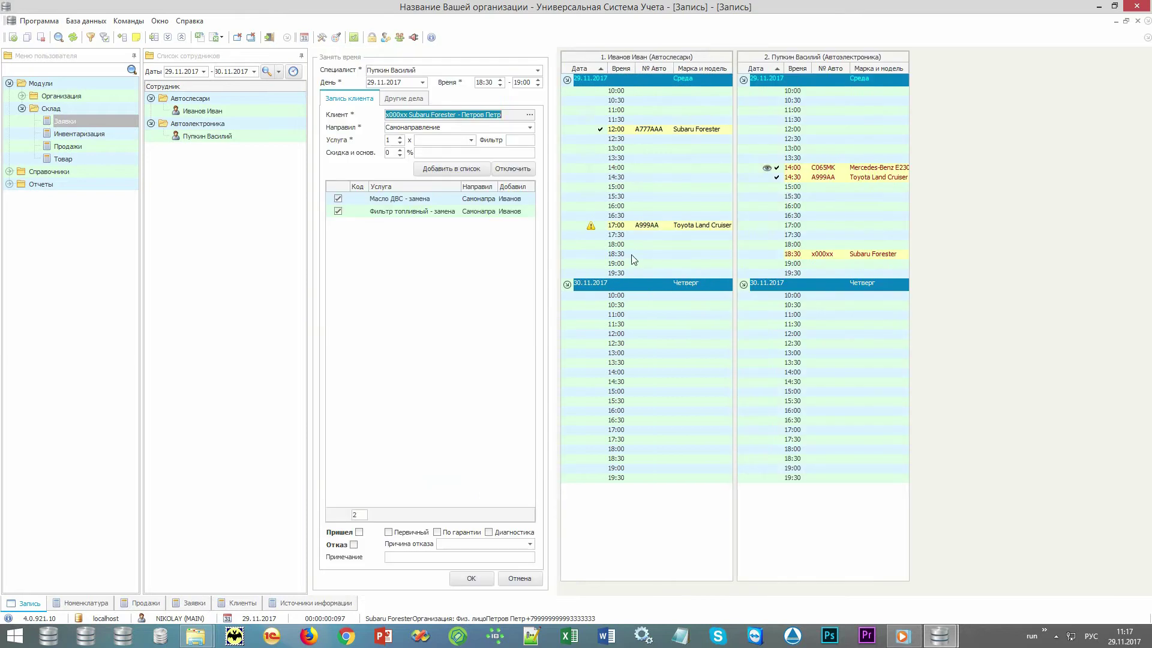
click(340, 533)
click(344, 545)
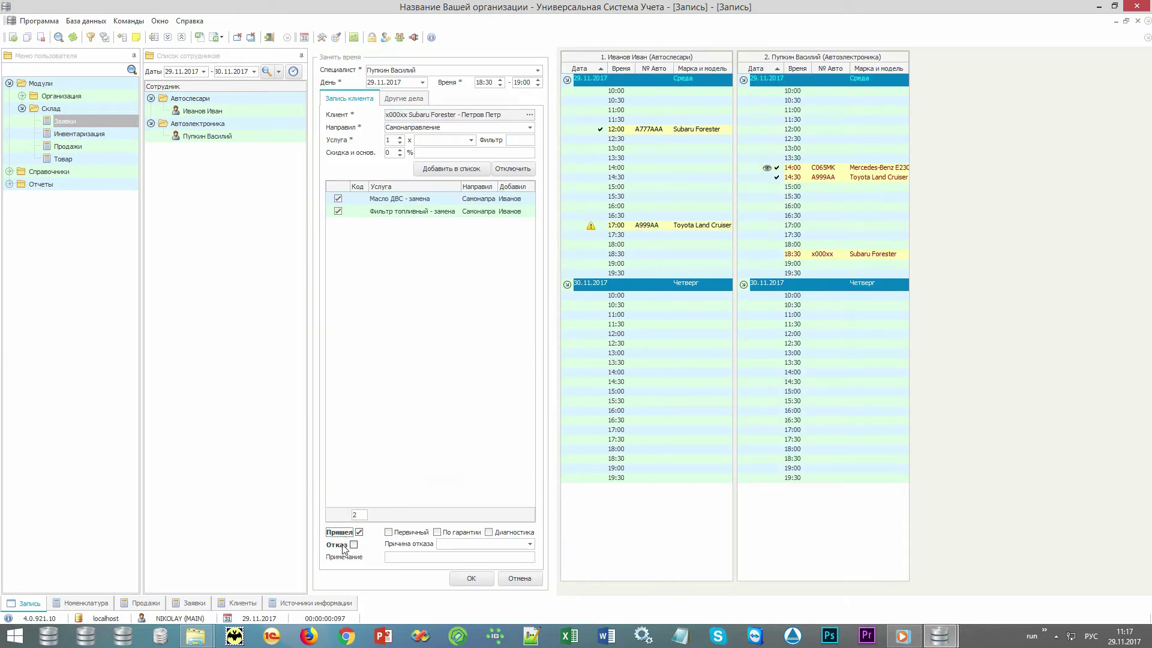
click(347, 534)
click(412, 533)
click(471, 579)
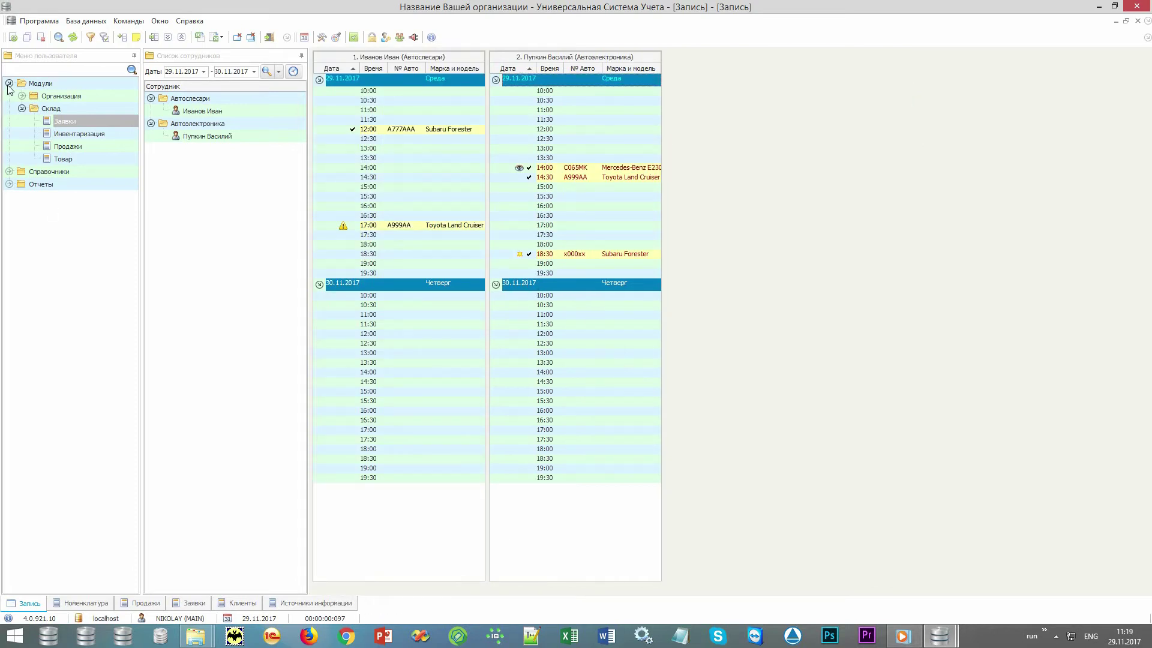
- Run the Рассылка client report and open the Создать рассылку dialog for its listed clients
click(9, 84)
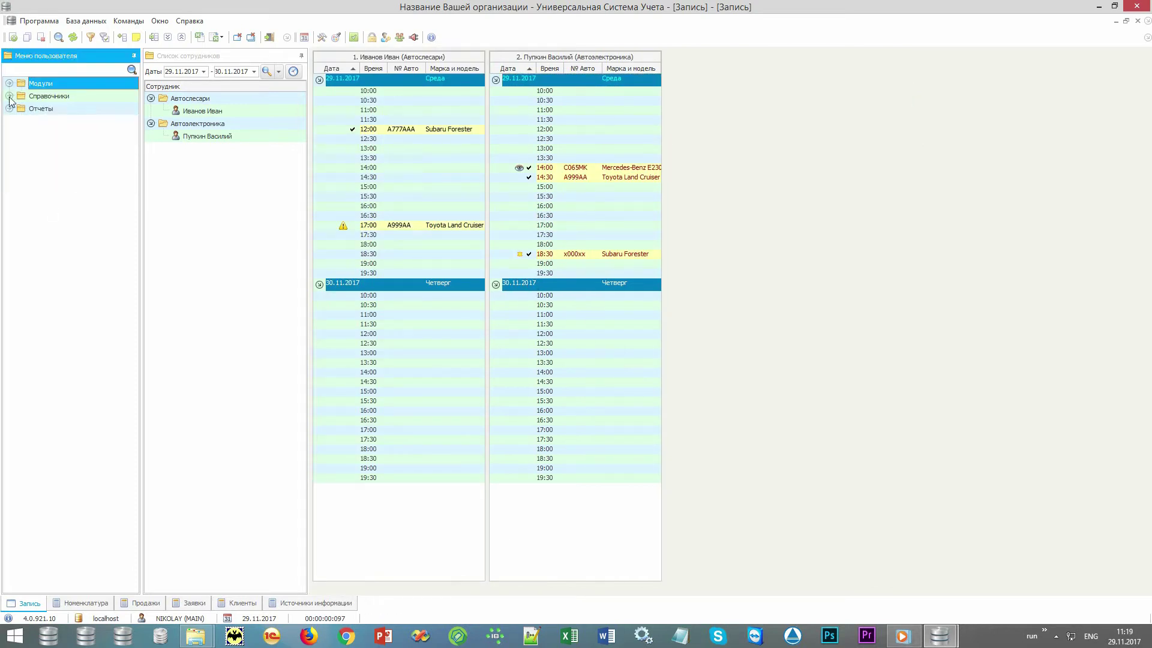
click(9, 109)
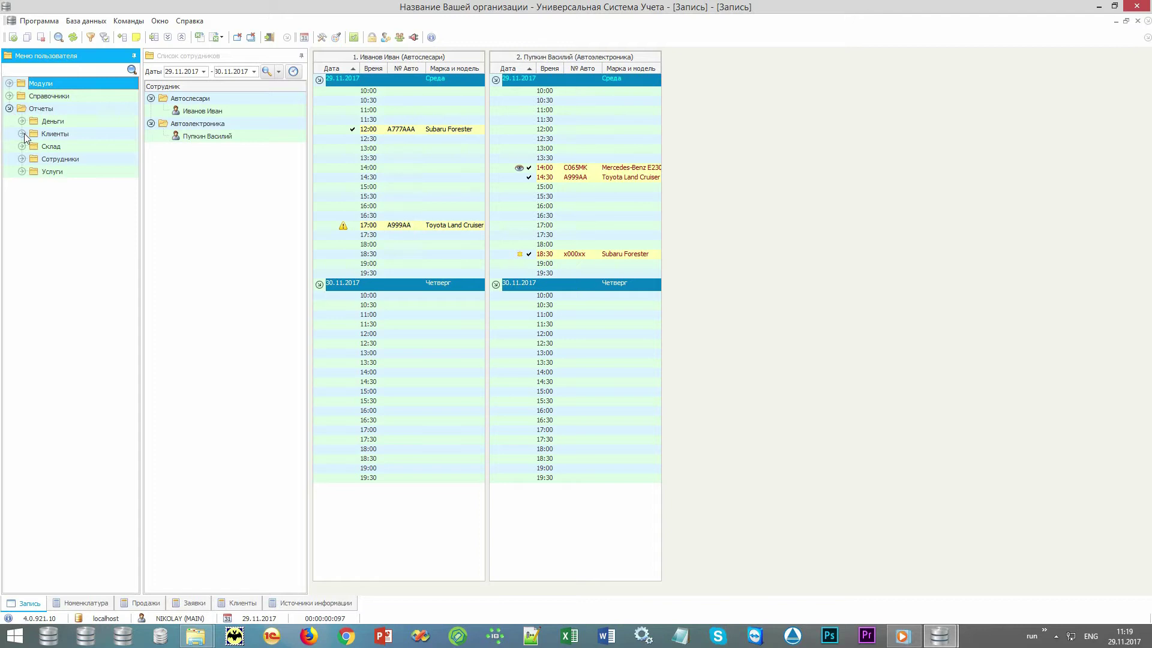
click(22, 134)
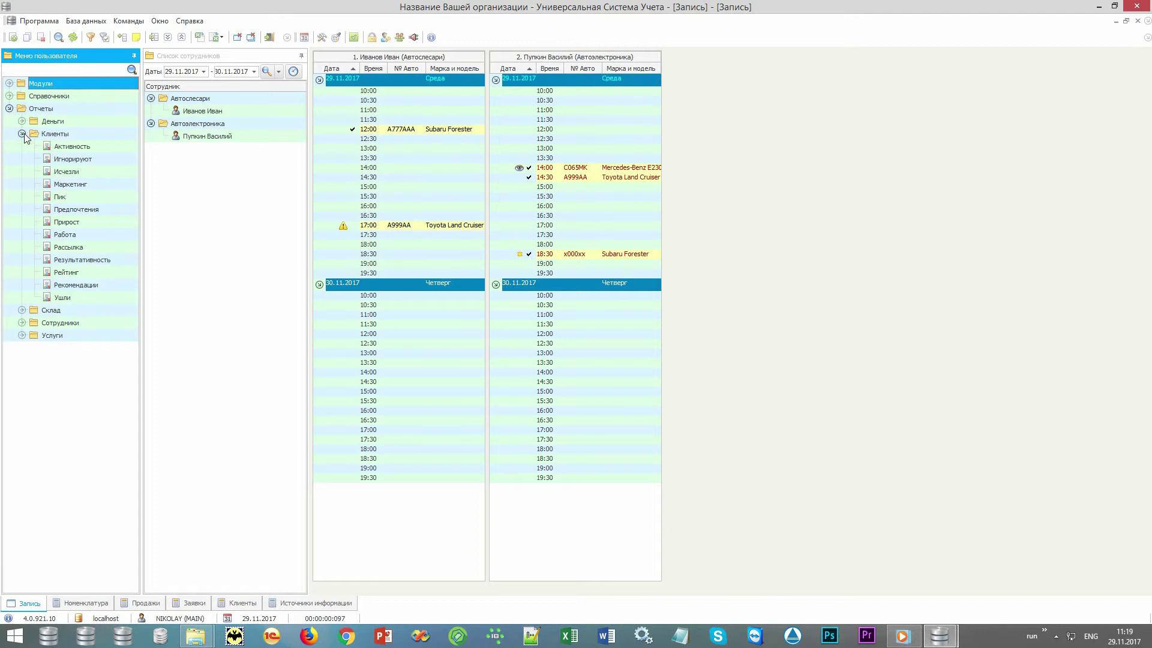
double_click(102, 248)
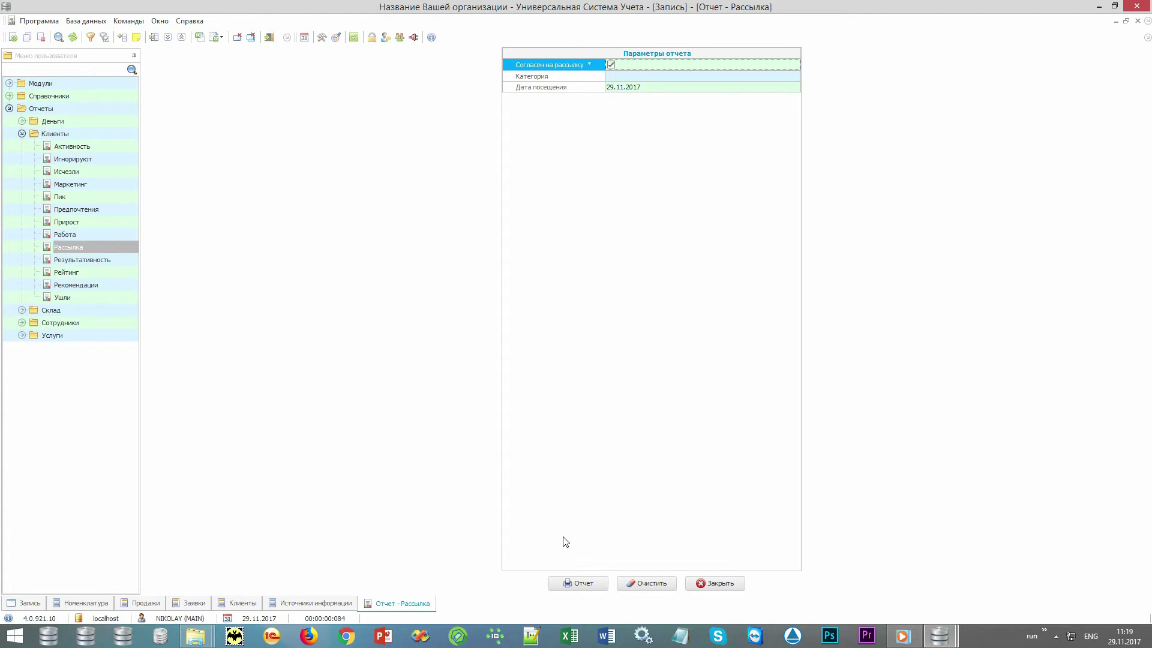
click(580, 583)
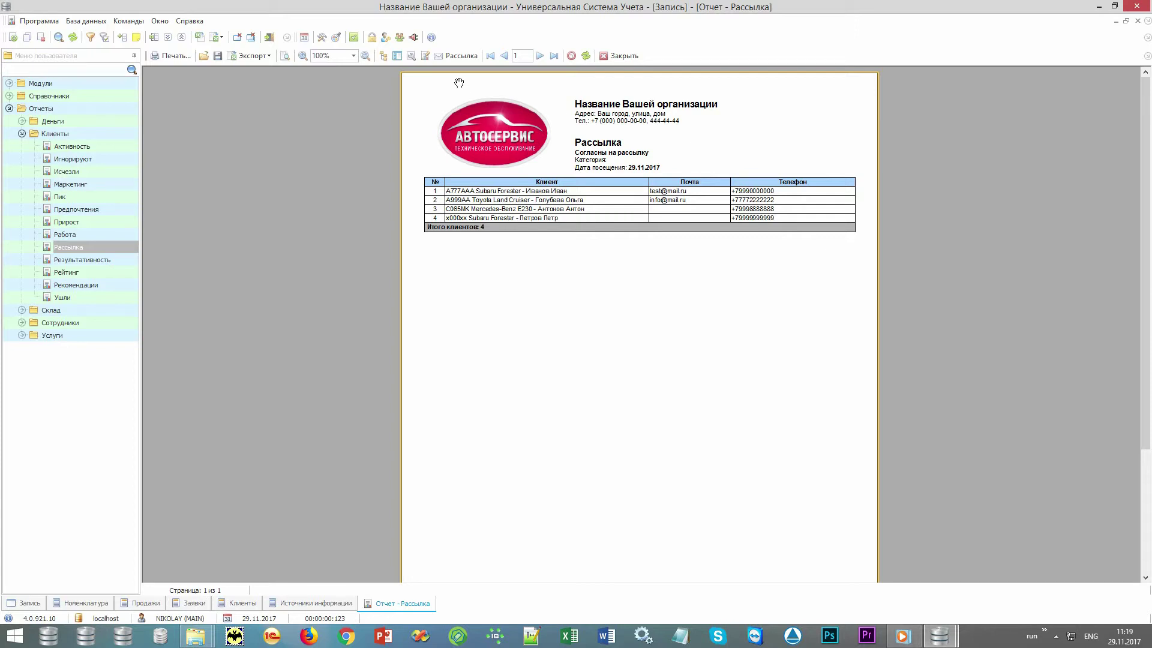
click(460, 56)
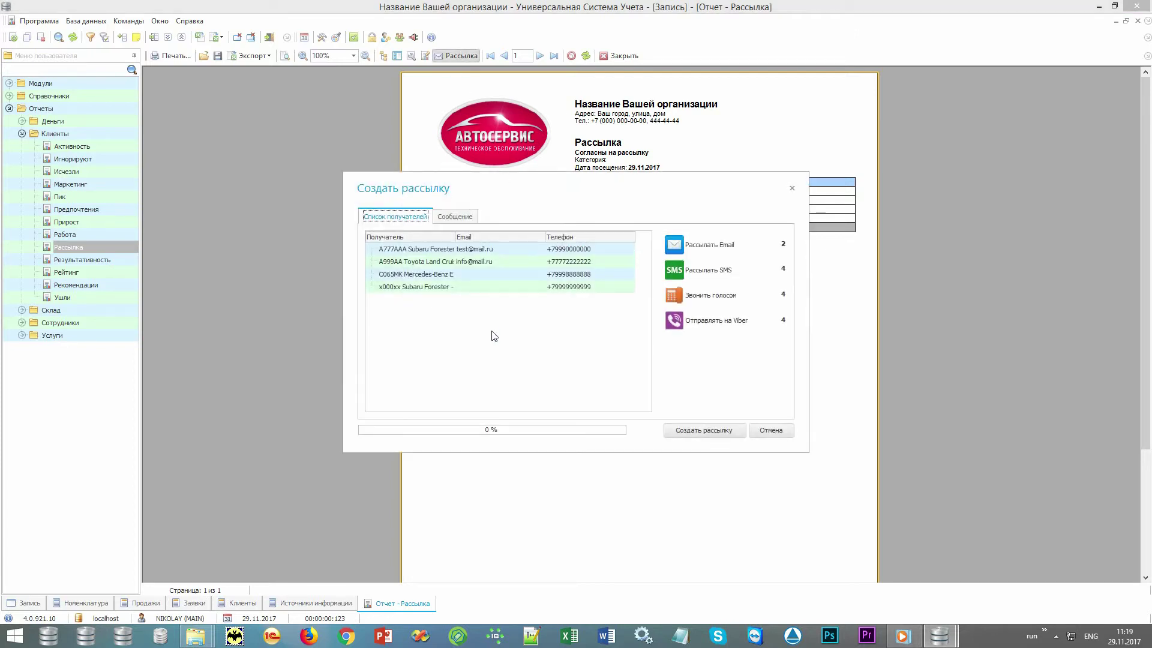
- Try the Email, SMS and Voice options and the message templates, then cancel the mailing unsent
click(477, 353)
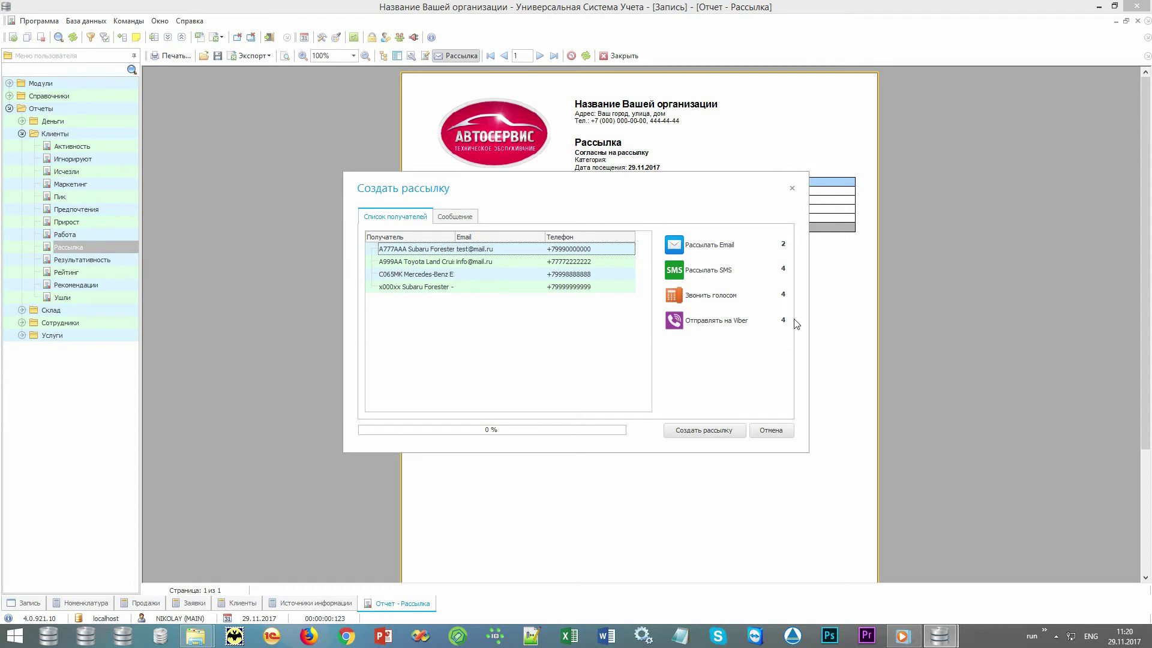
click(681, 248)
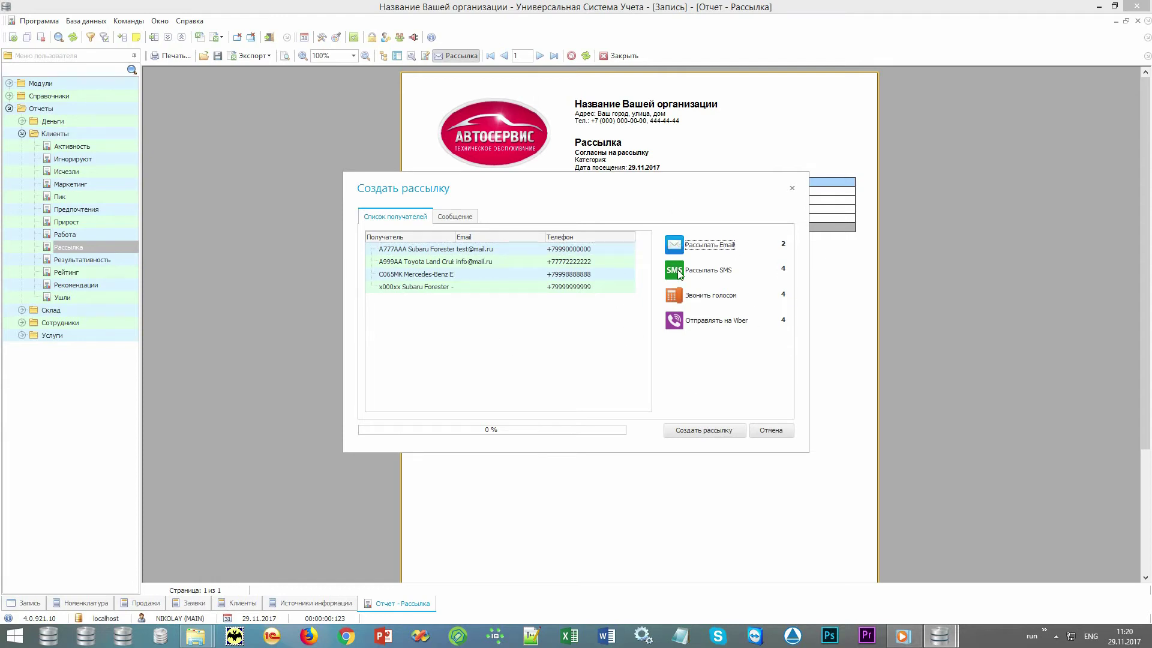
click(681, 274)
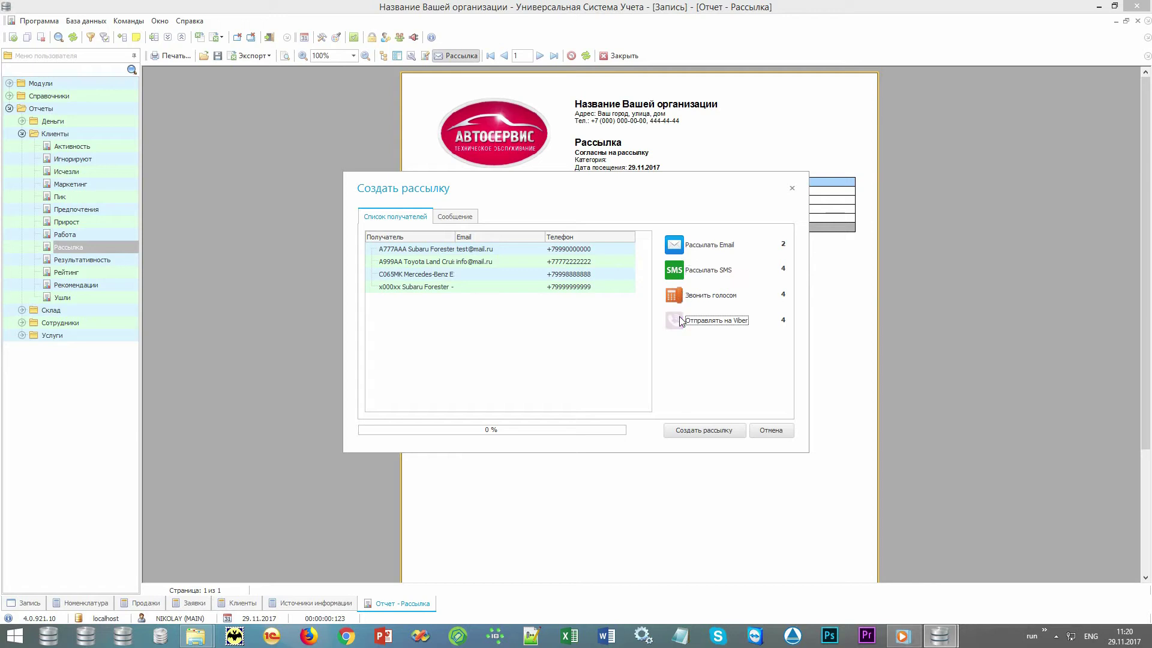
click(677, 297)
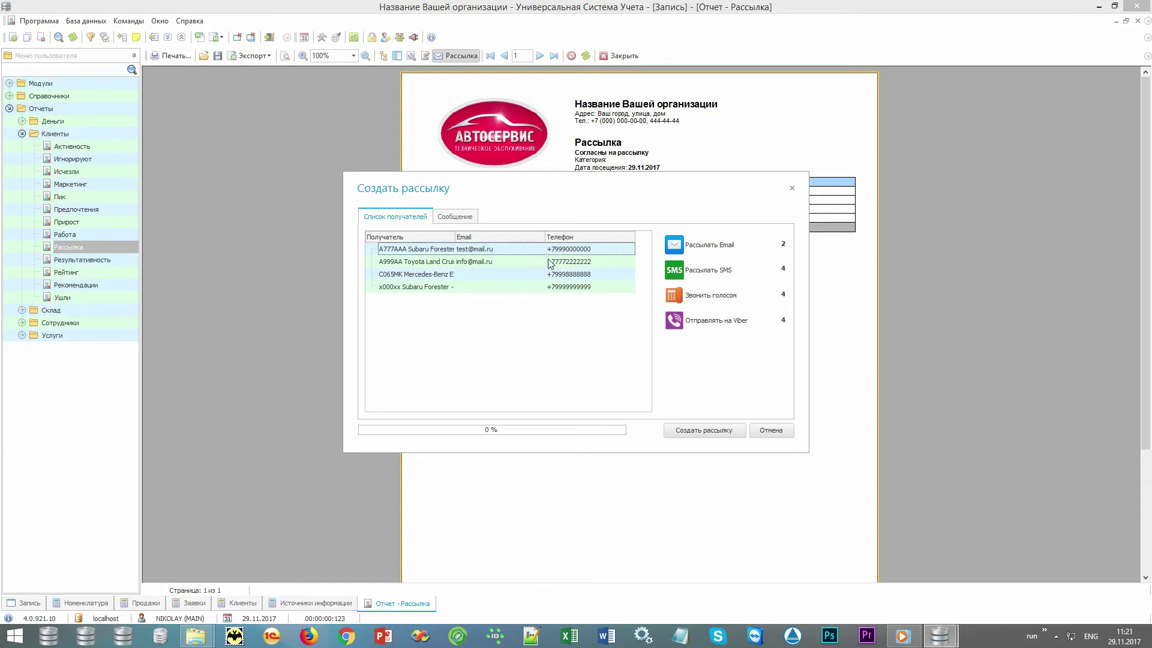
click(469, 221)
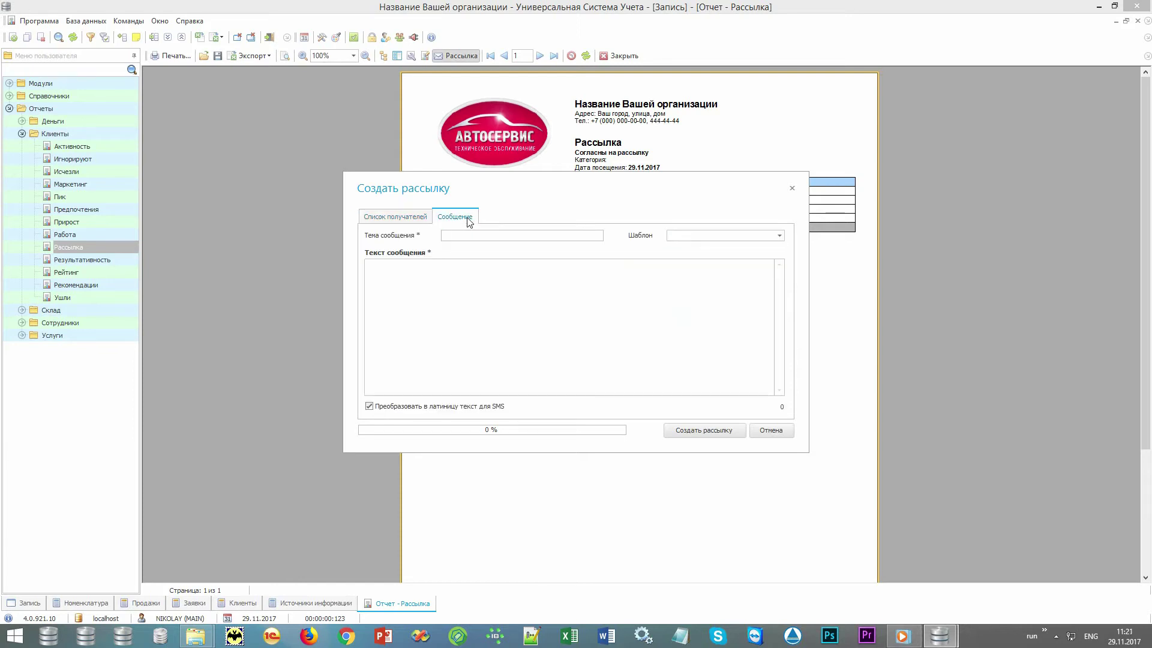
click(779, 235)
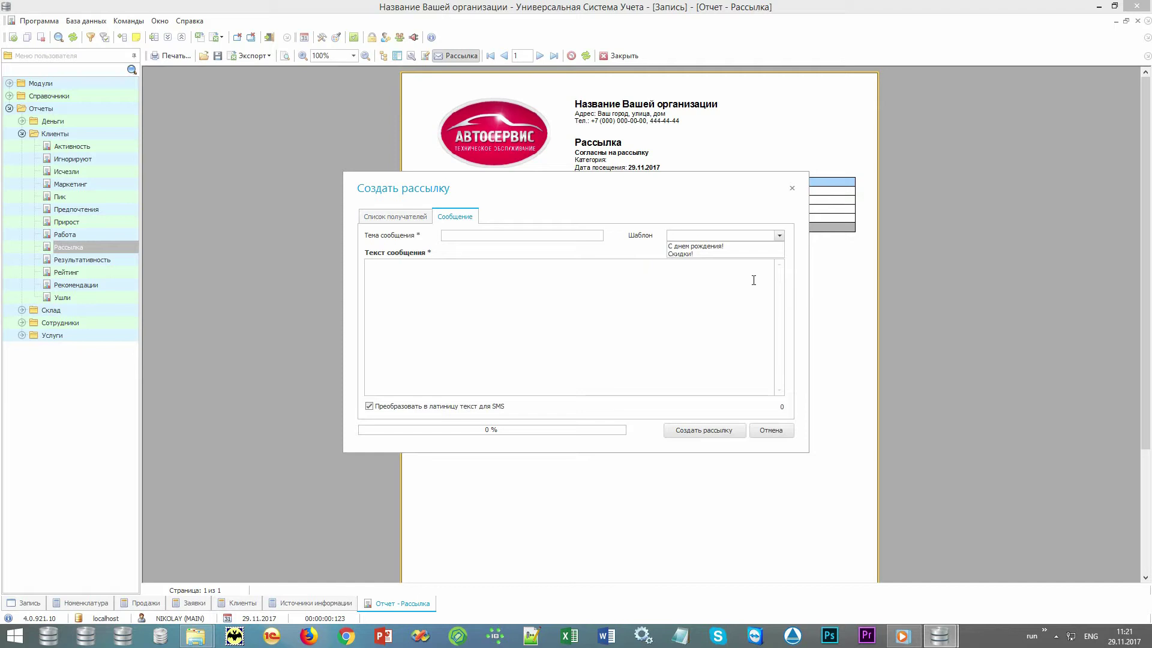
click(684, 333)
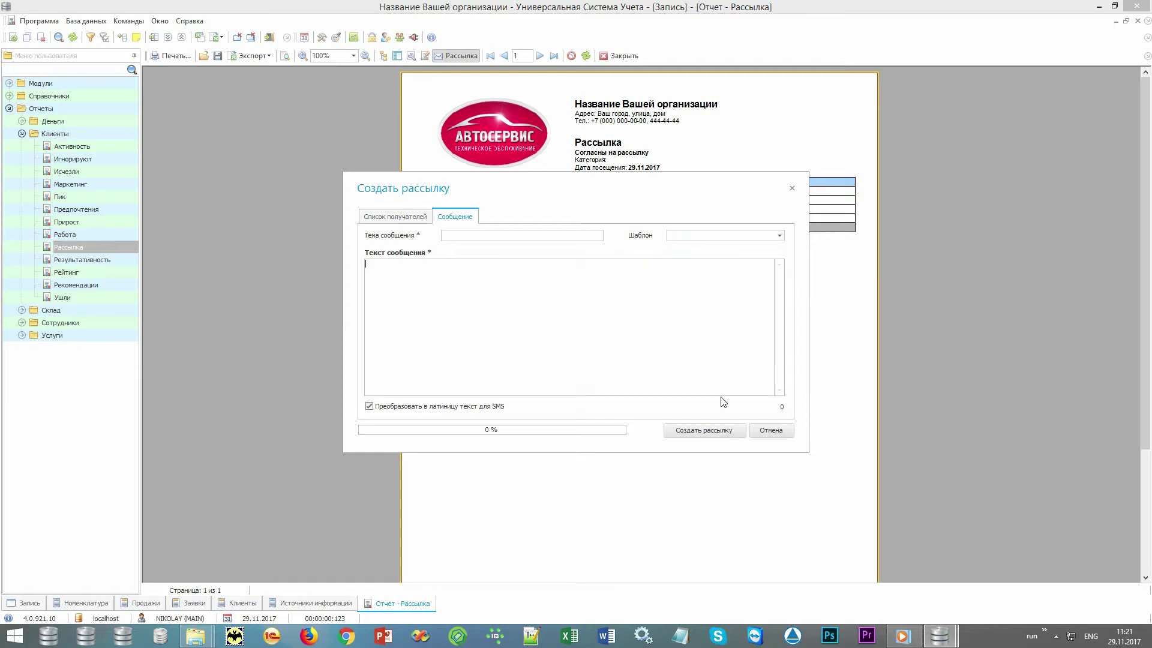
click(771, 431)
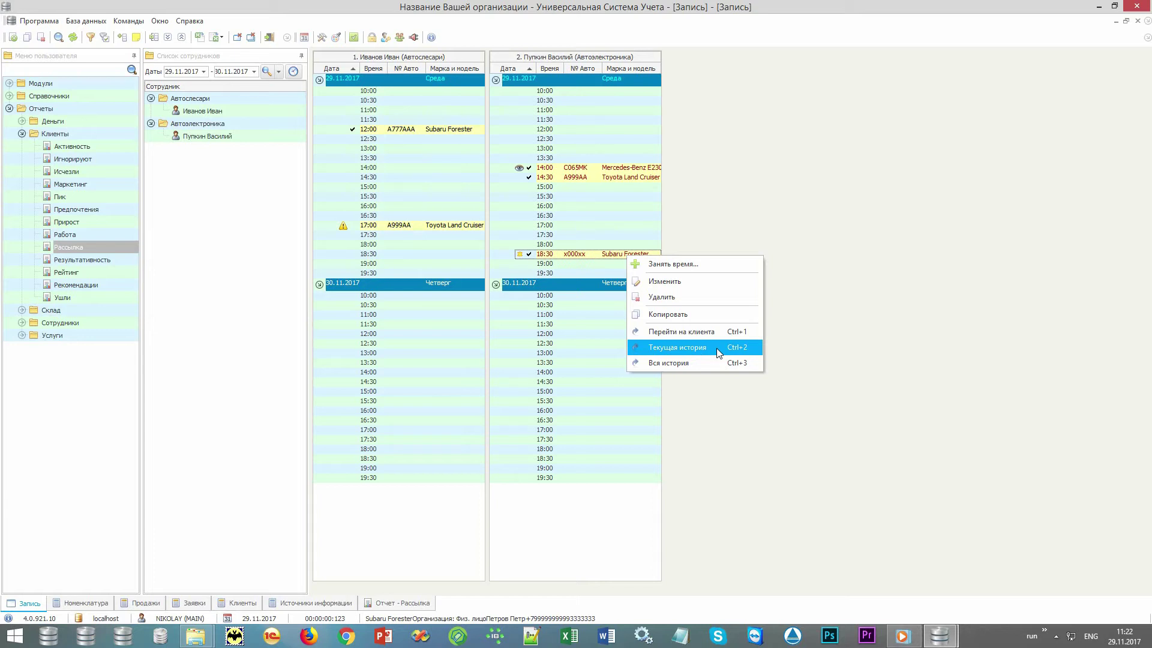
- Open Текущая история for the Subaru Forester and review its oil change and fuel filter records at 1000.00 each
click(716, 348)
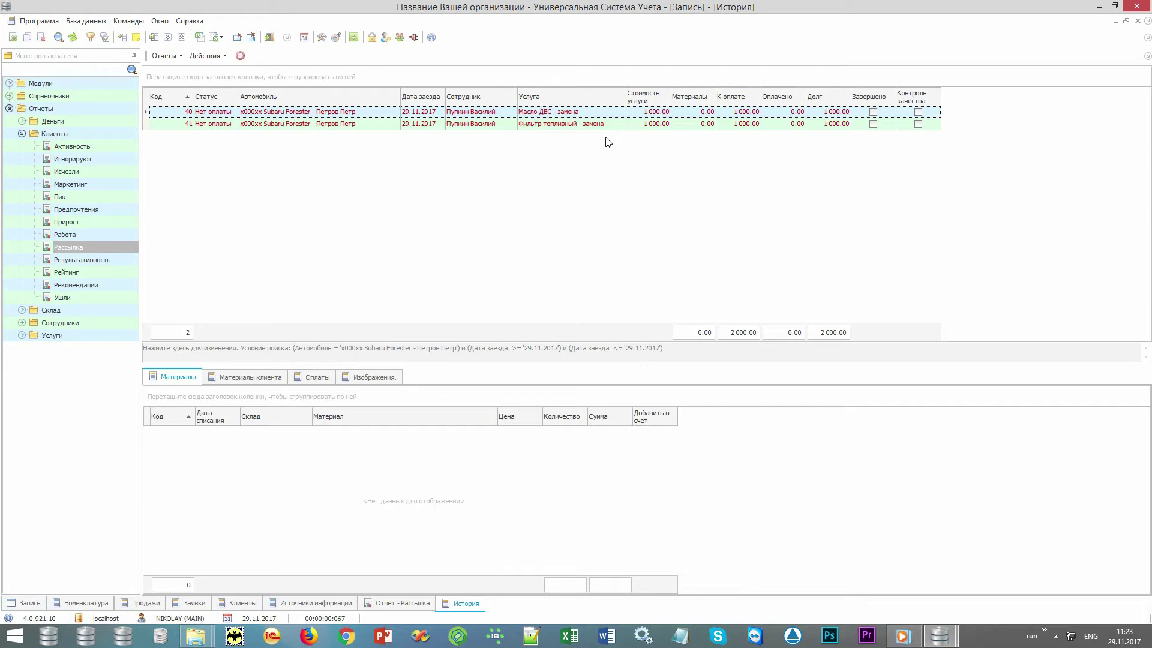
click(644, 114)
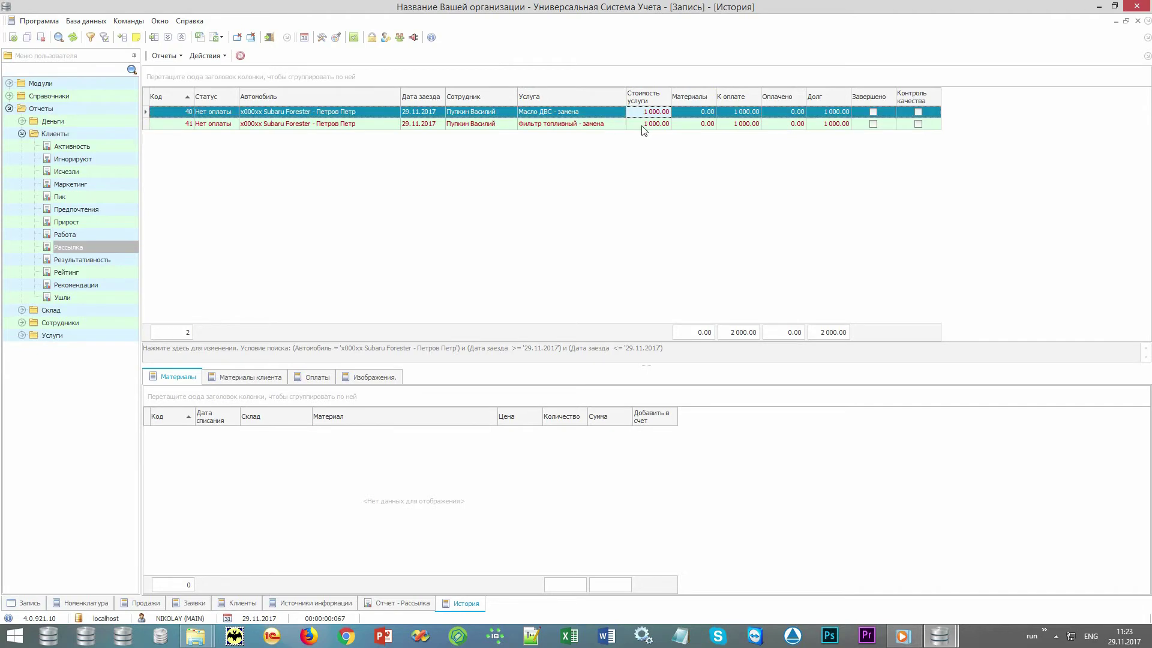
click(641, 125)
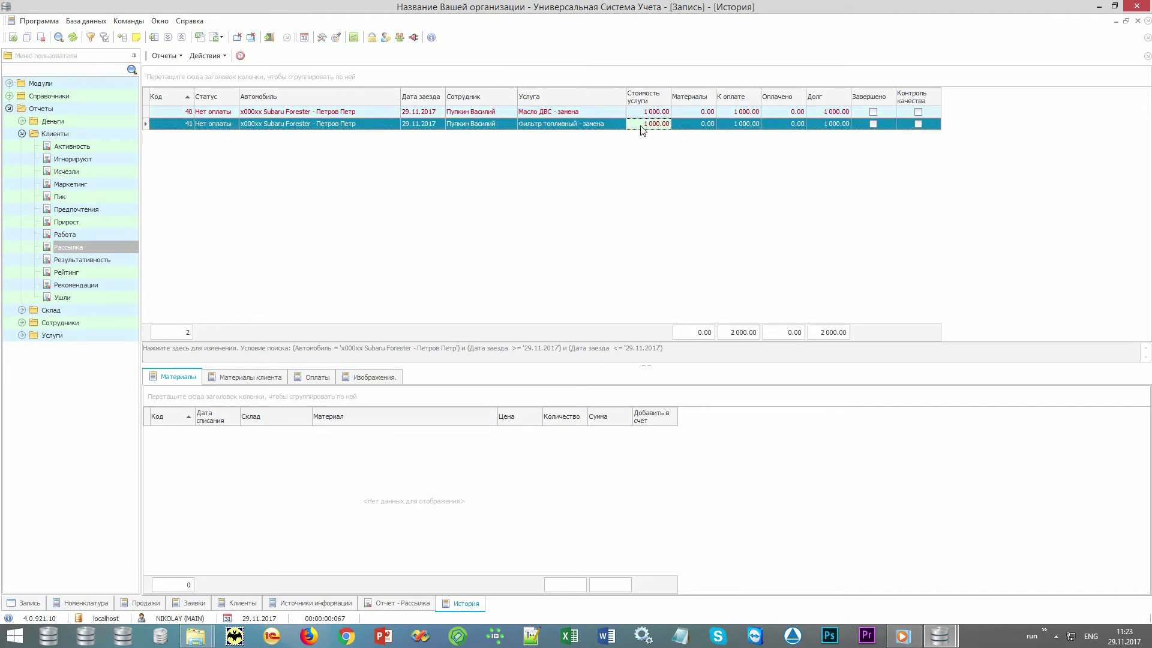
key(Left)
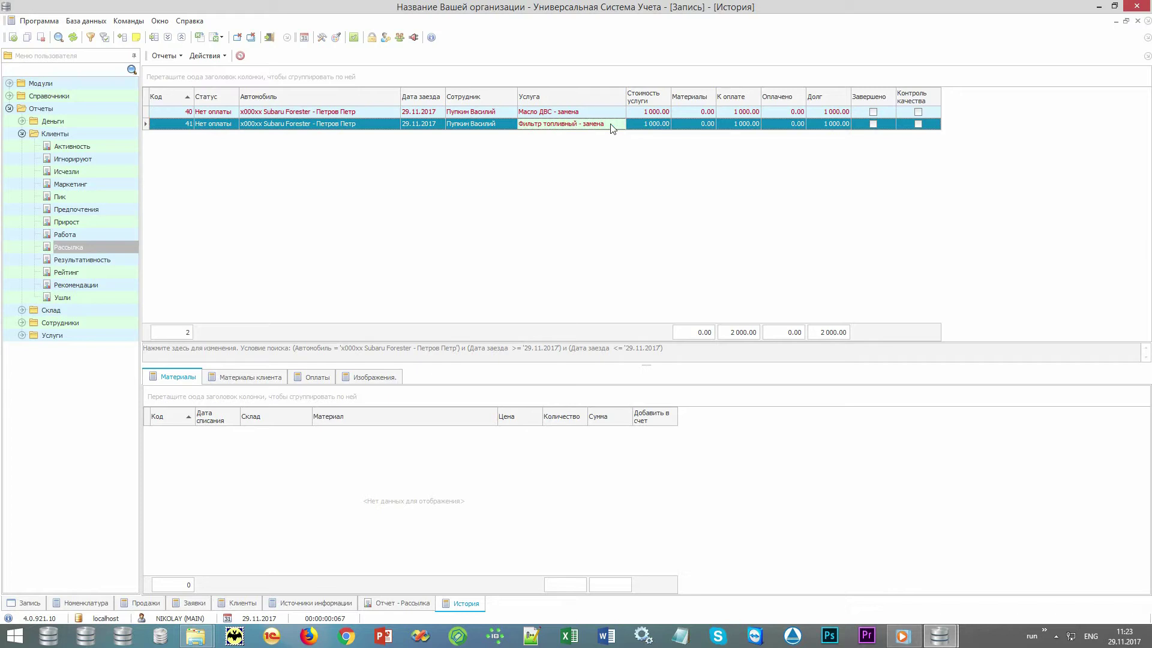
key(Right)
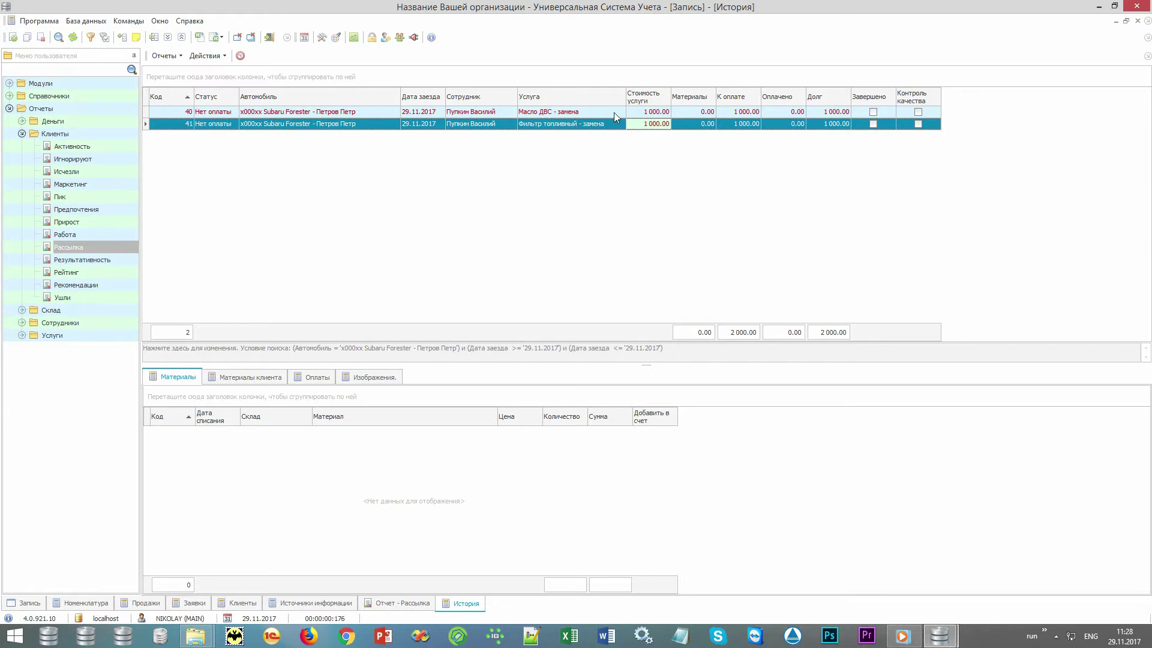
click(614, 113)
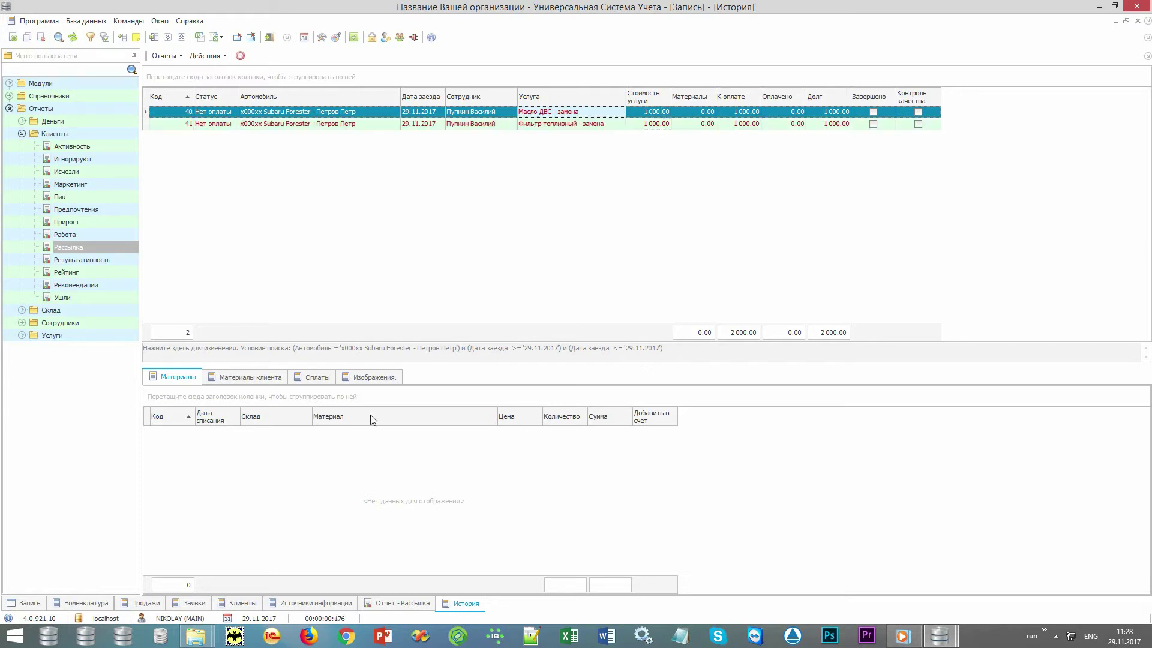
- Add one unit of НОРД ИКС ТИТАН oil (product 10001) to the oil change's materials, billed to the invoice
right_click(347, 486)
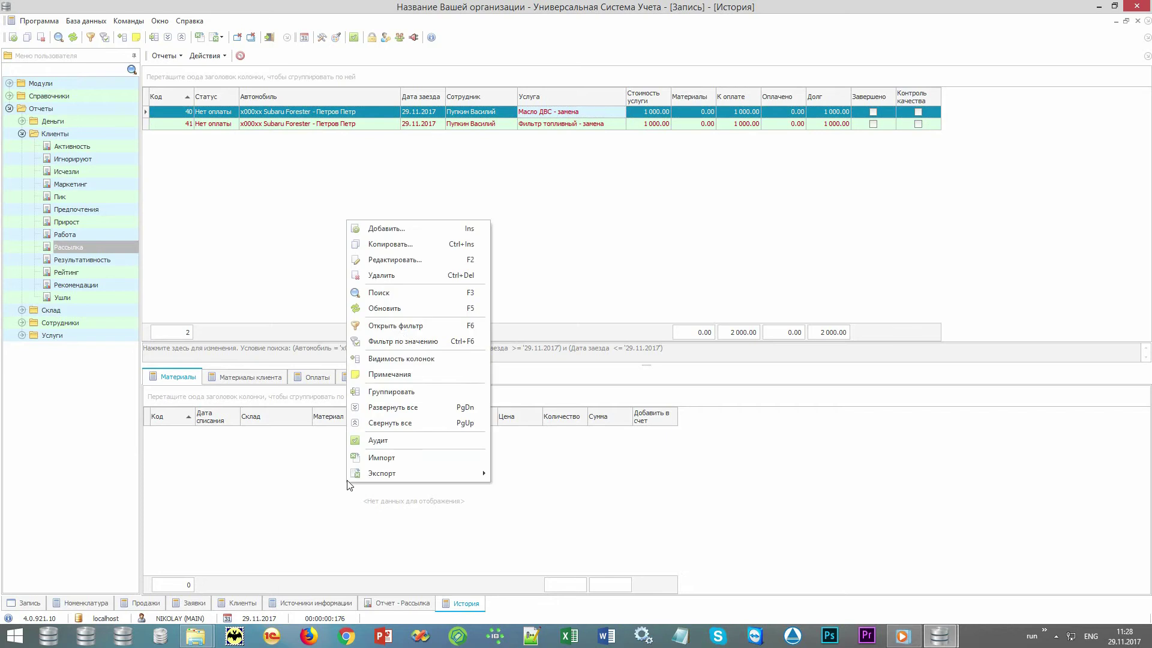
click(409, 234)
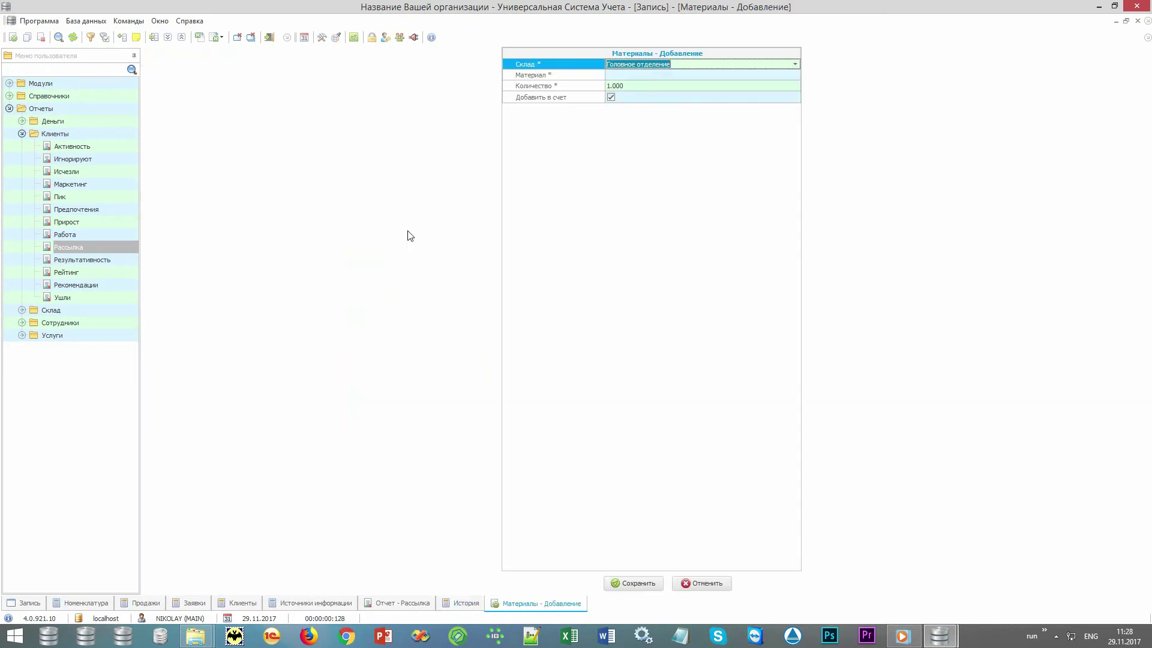
click(745, 77)
click(795, 75)
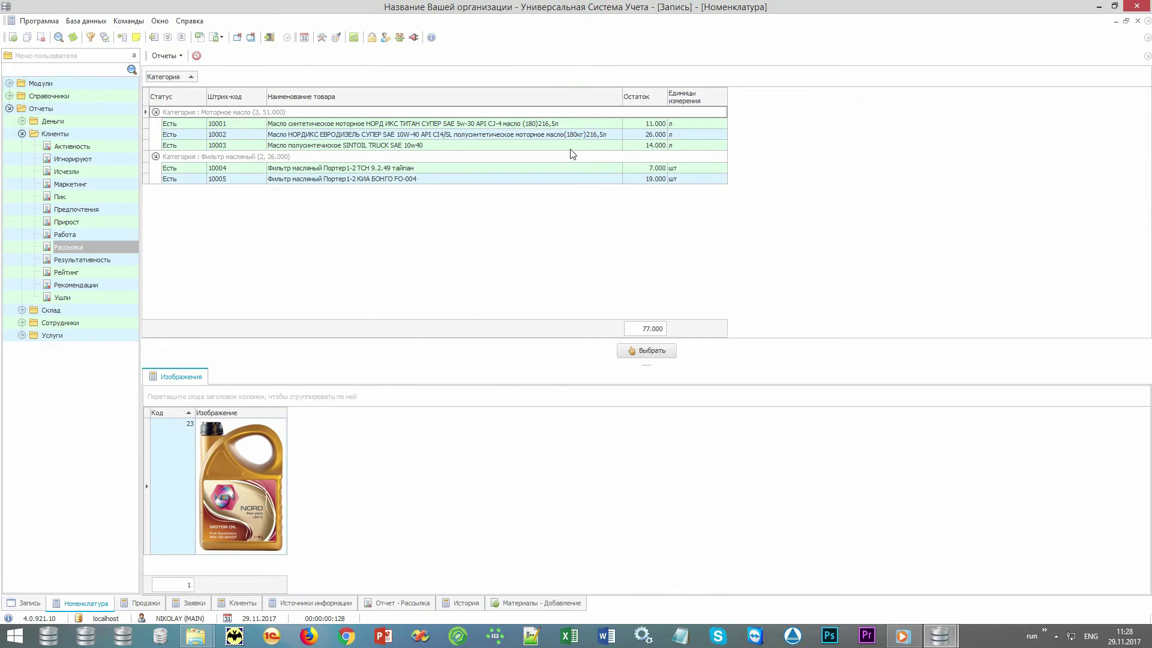
double_click(571, 125)
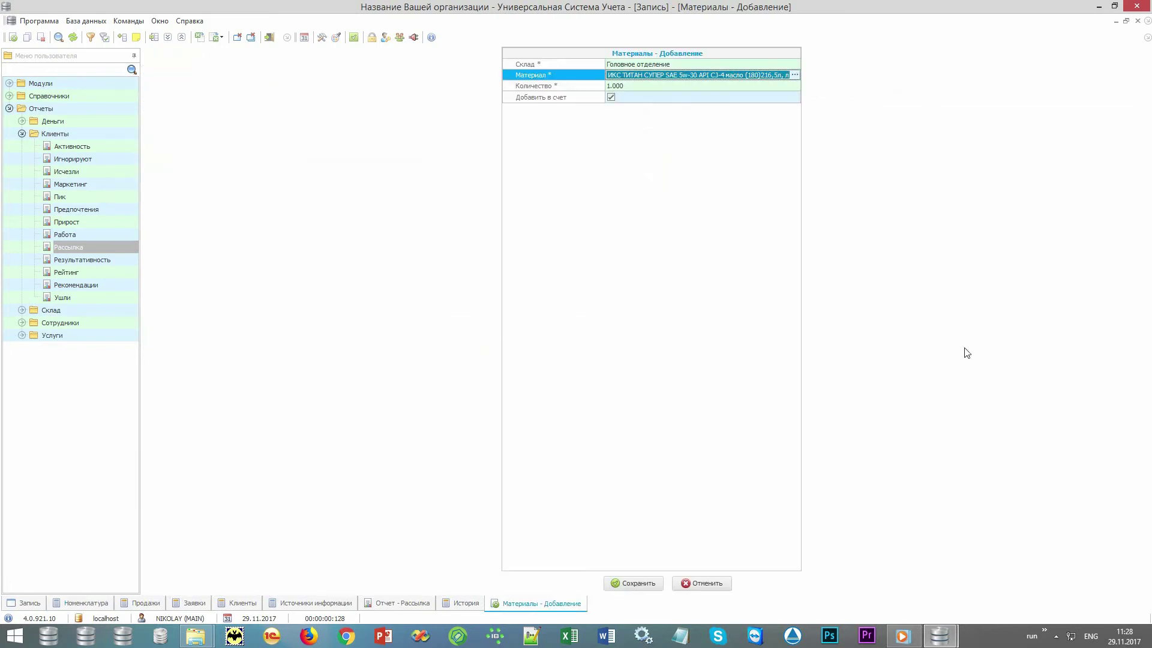
key(Tab)
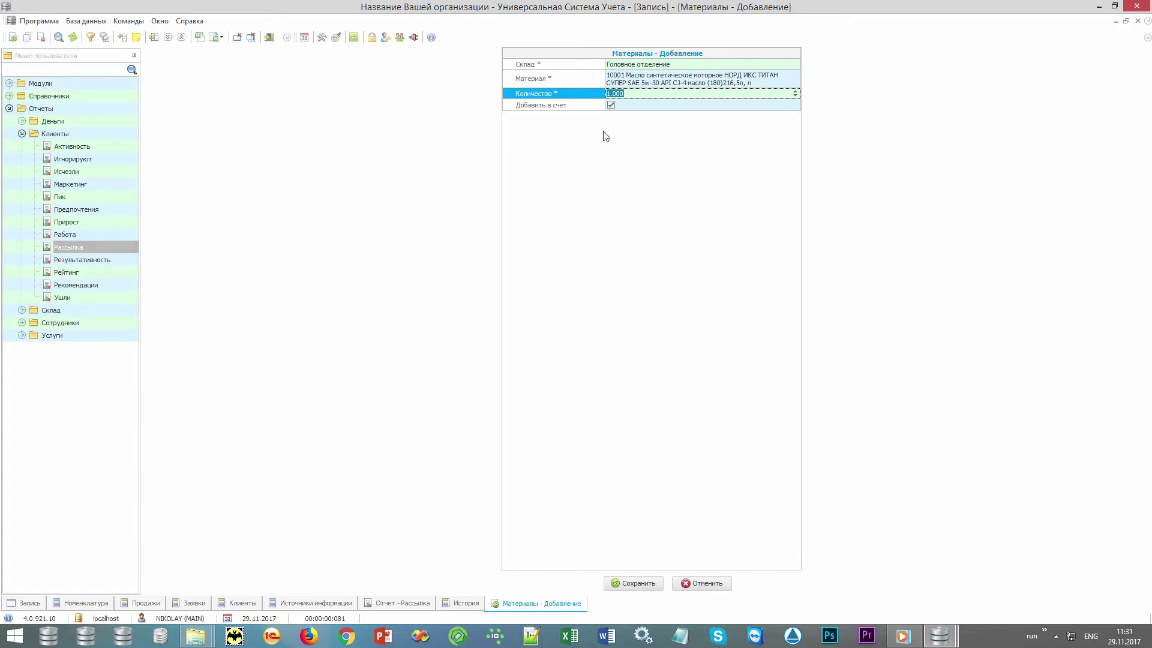
click(582, 107)
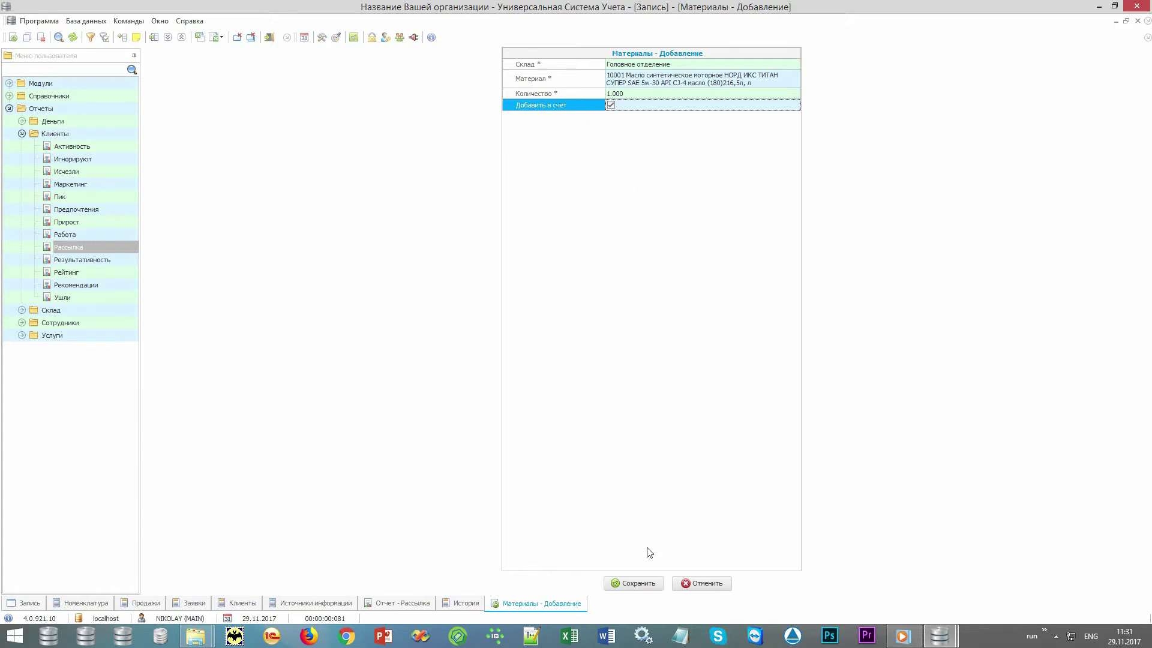
click(640, 583)
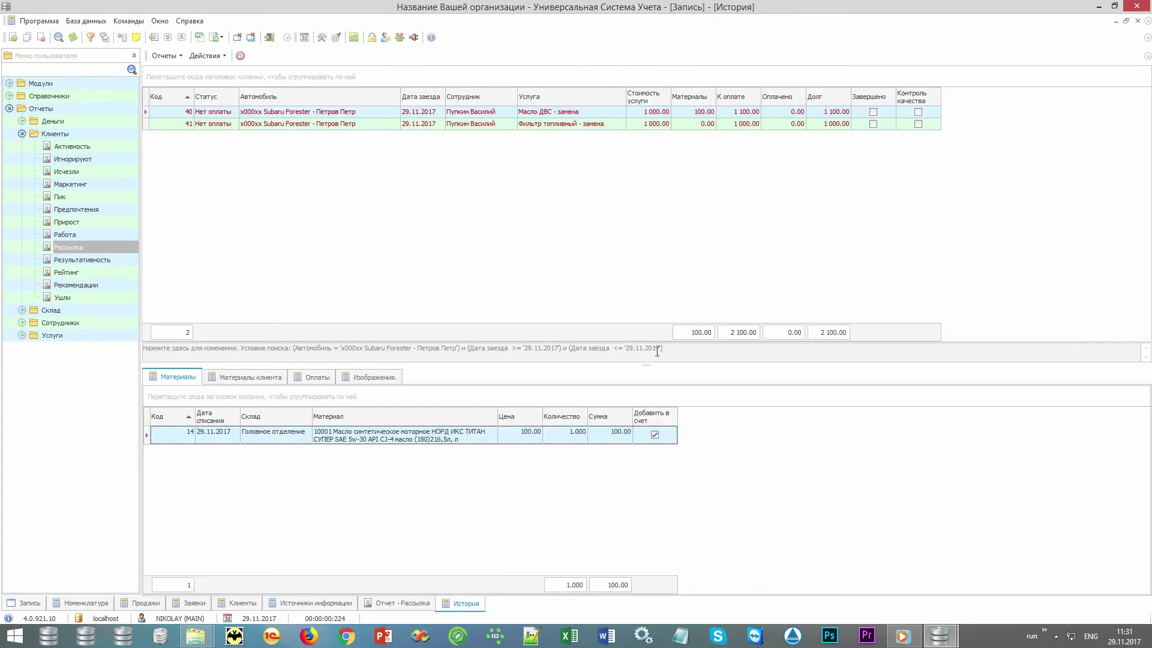
- Check the oil change's materials, cost and amount due, now 1 100.00
click(684, 115)
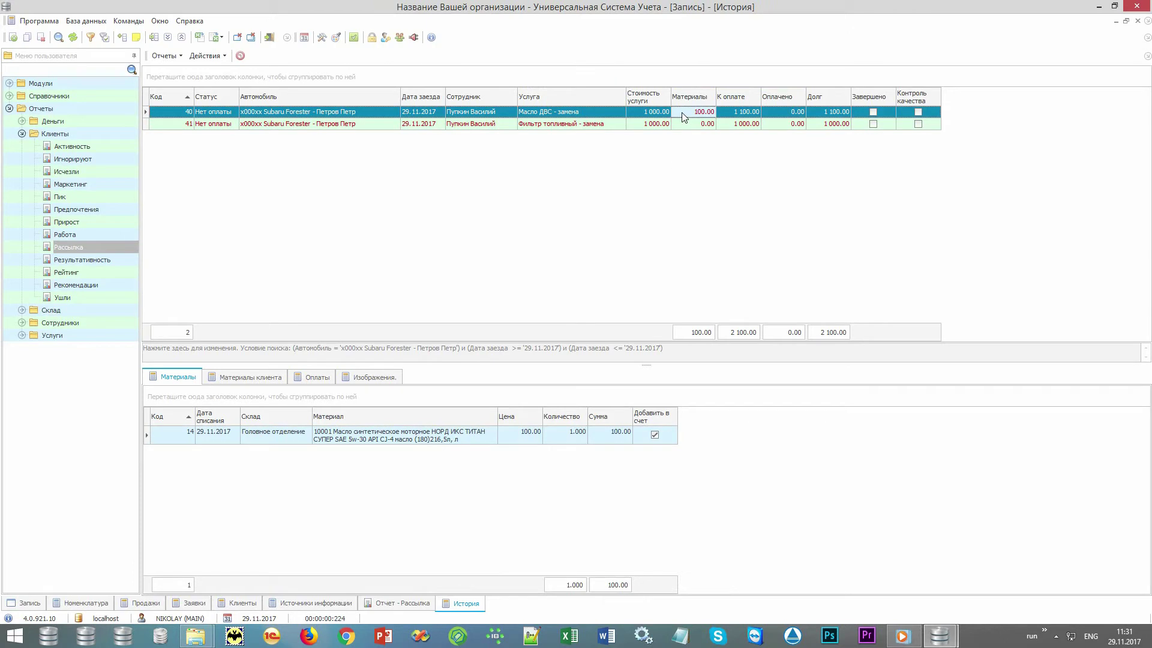
click(645, 116)
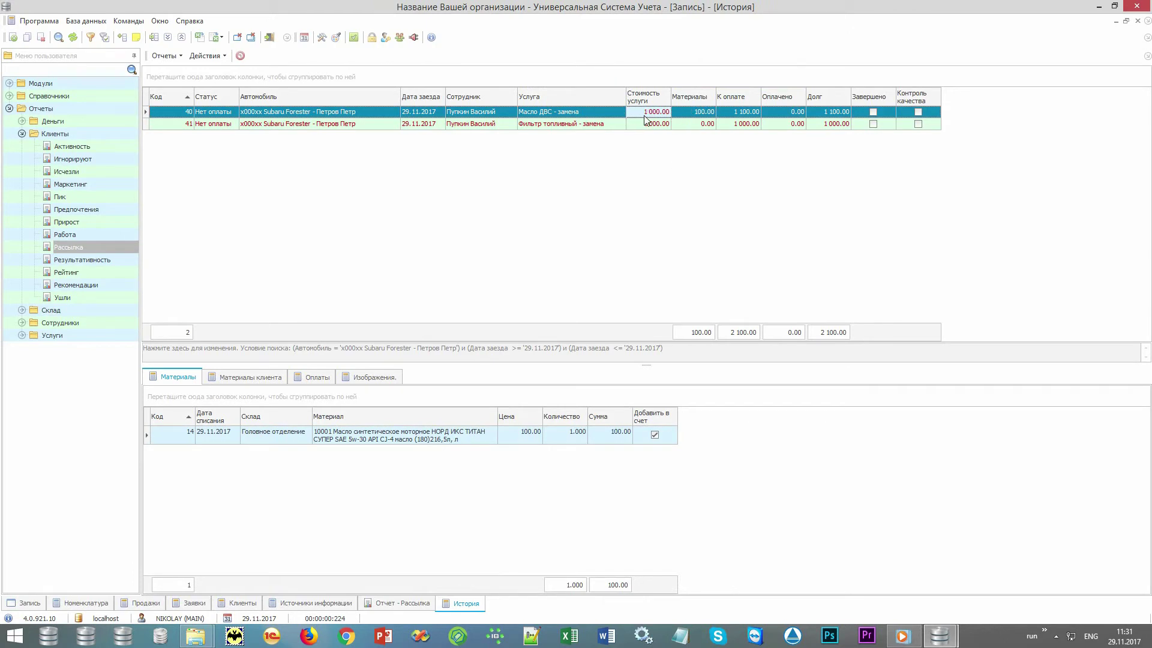
click(689, 117)
click(725, 114)
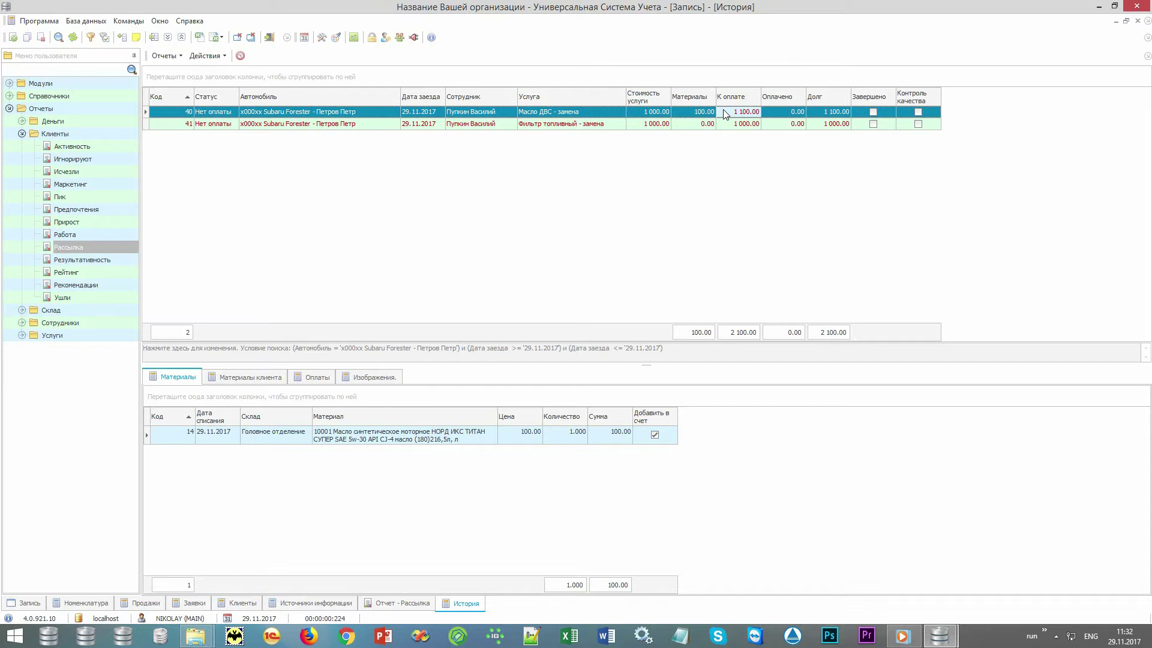
- Add Некий фильтр, 1 шт, as a client-supplied material for the fuel filter replacement
click(593, 126)
click(255, 383)
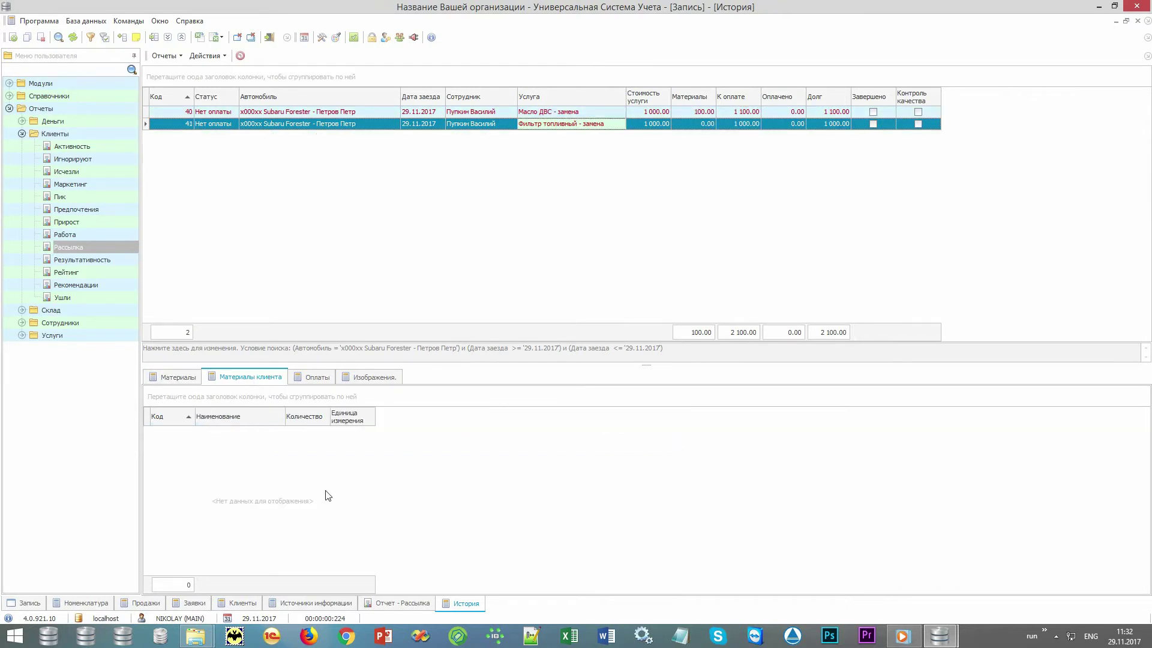
right_click(356, 526)
click(428, 273)
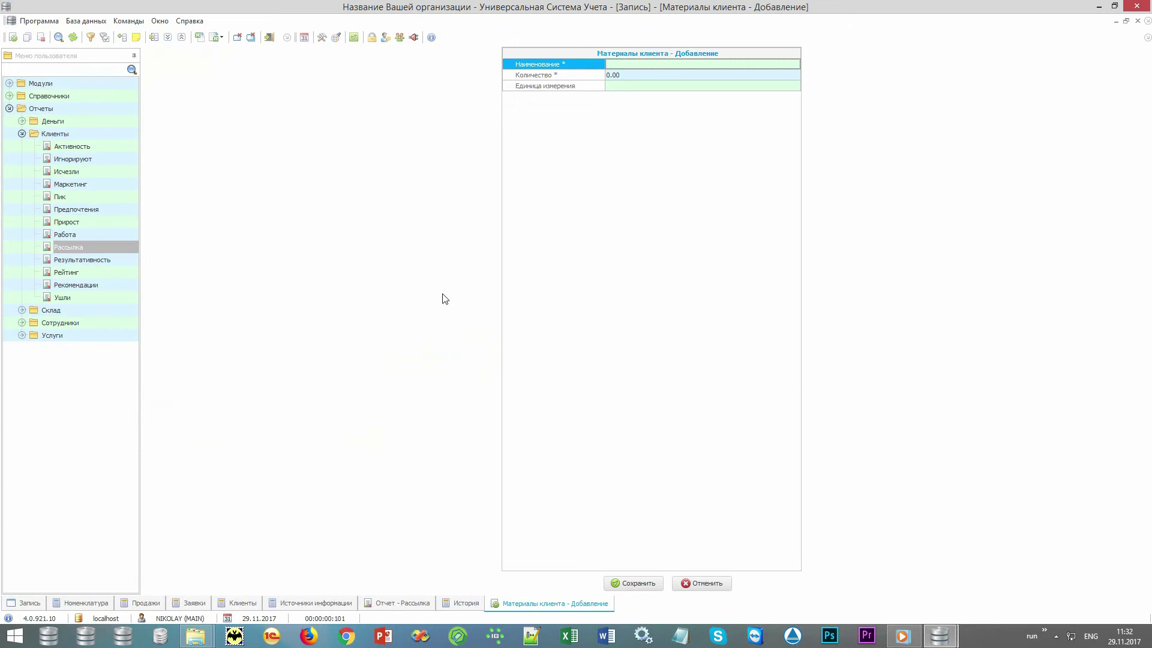
key(alt+shift)
text(Некий фильтр)
key(Return)
text(1)
key(Return)
text(ш)
key(Return)
key(alt+shift)
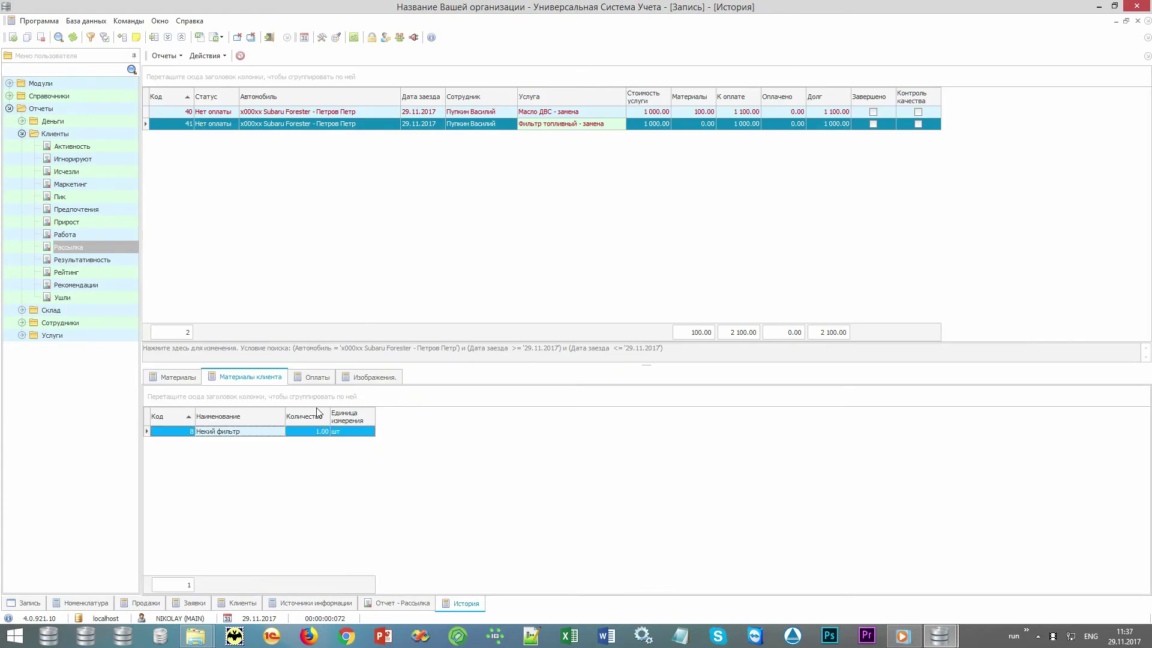
- Review the paid amounts on the fuel filter and oil change records
click(776, 126)
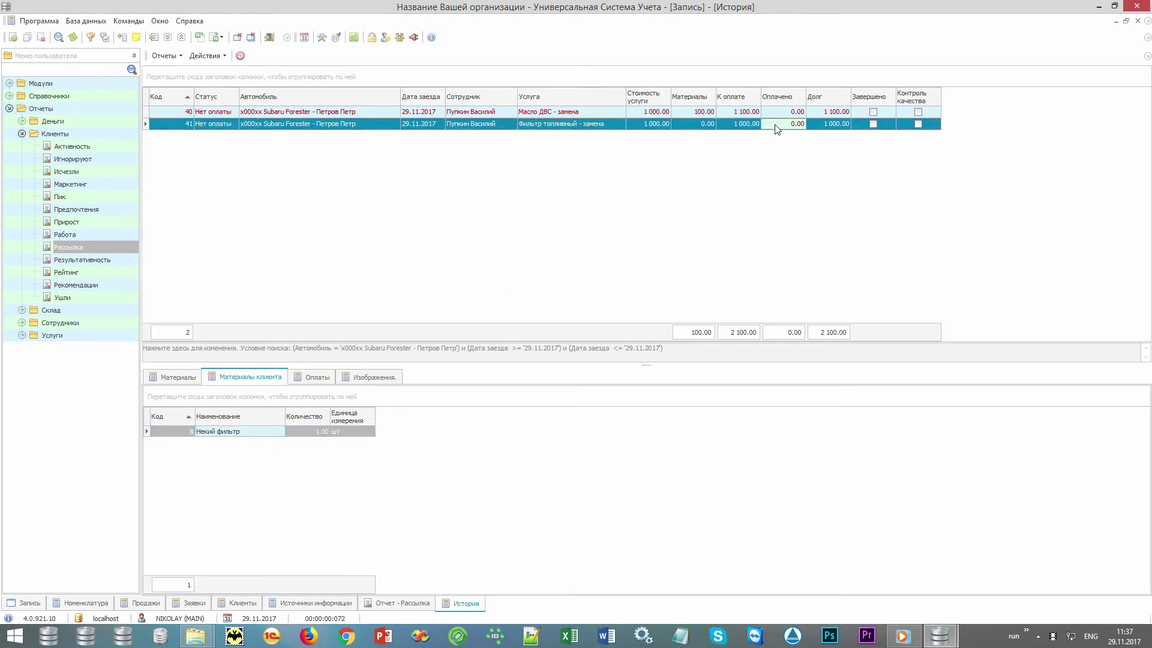
click(781, 113)
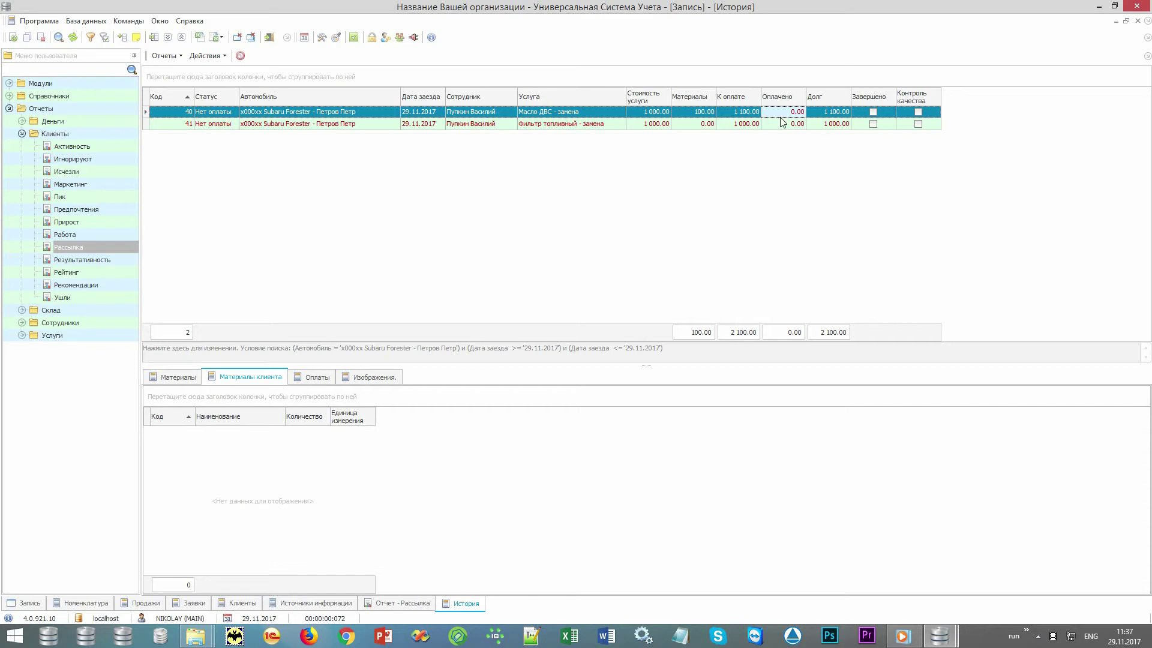
click(780, 124)
- Pay both Subaru Forester services with Наличные as the payment method, after briefly choosing bonuses
click(222, 56)
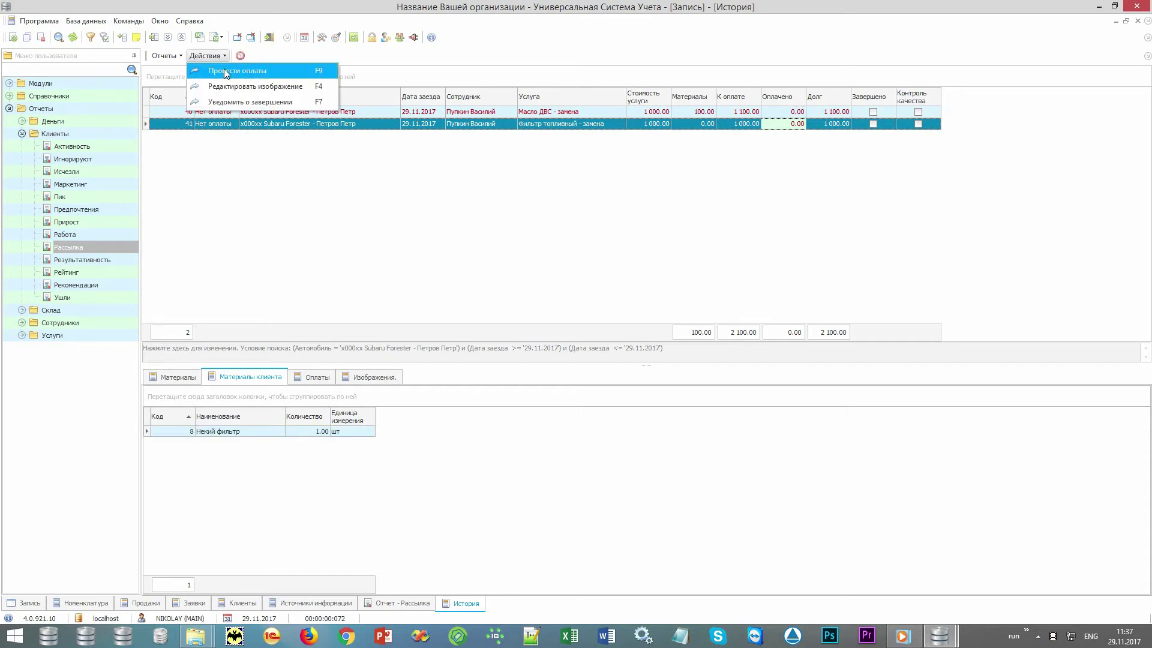
click(279, 70)
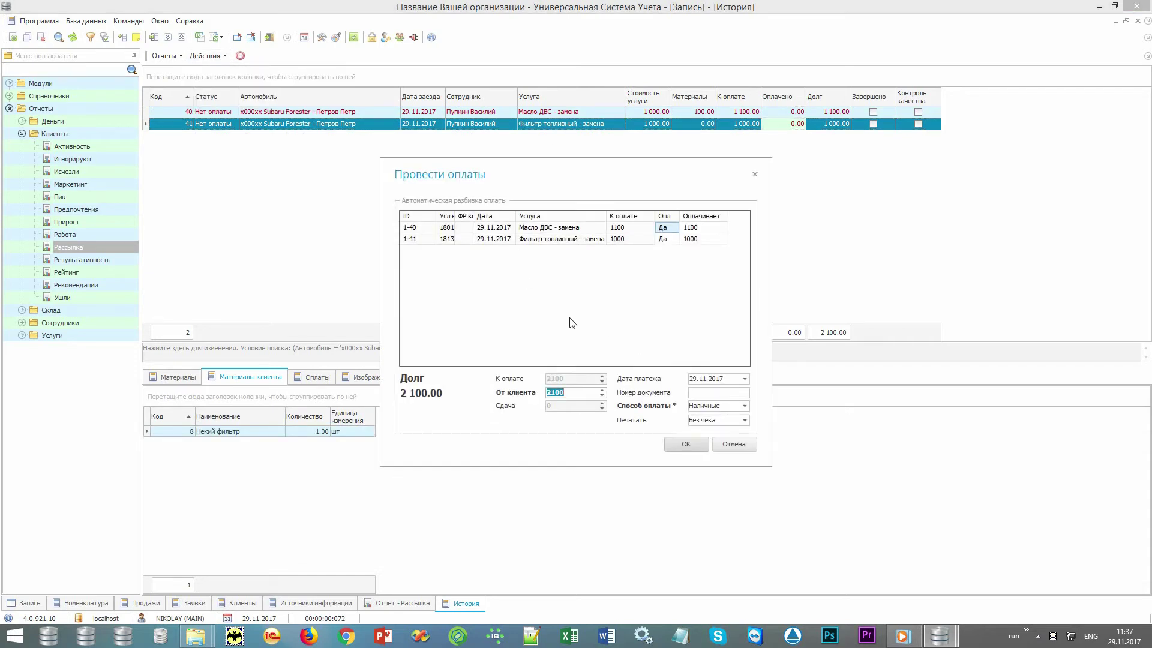
click(746, 407)
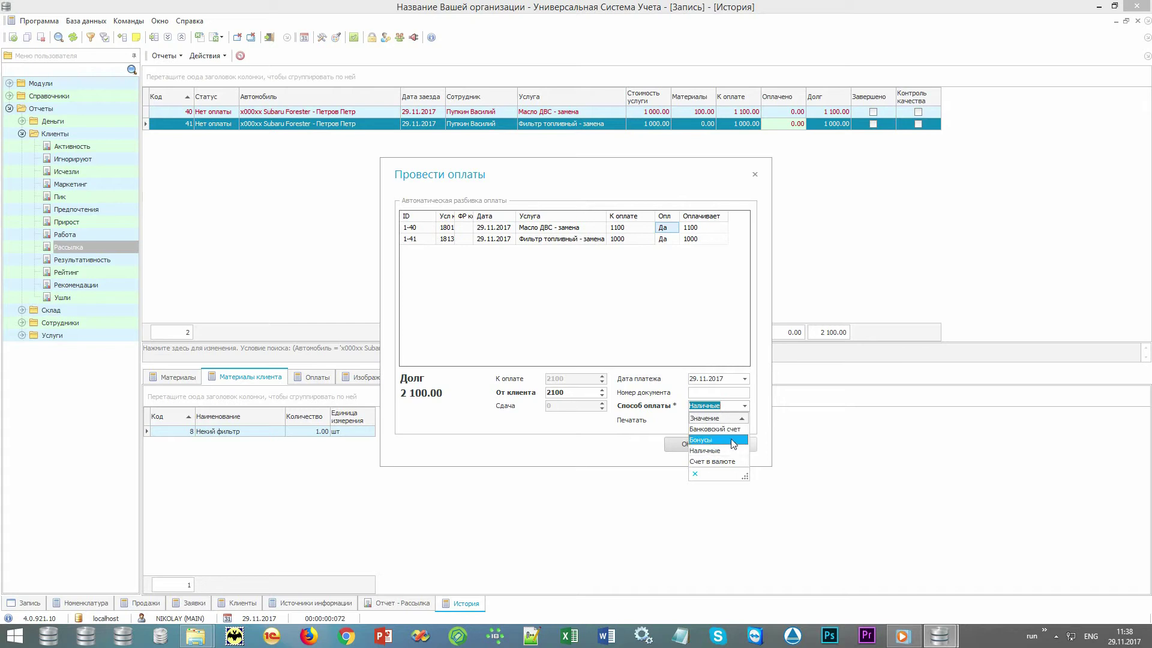
click(733, 444)
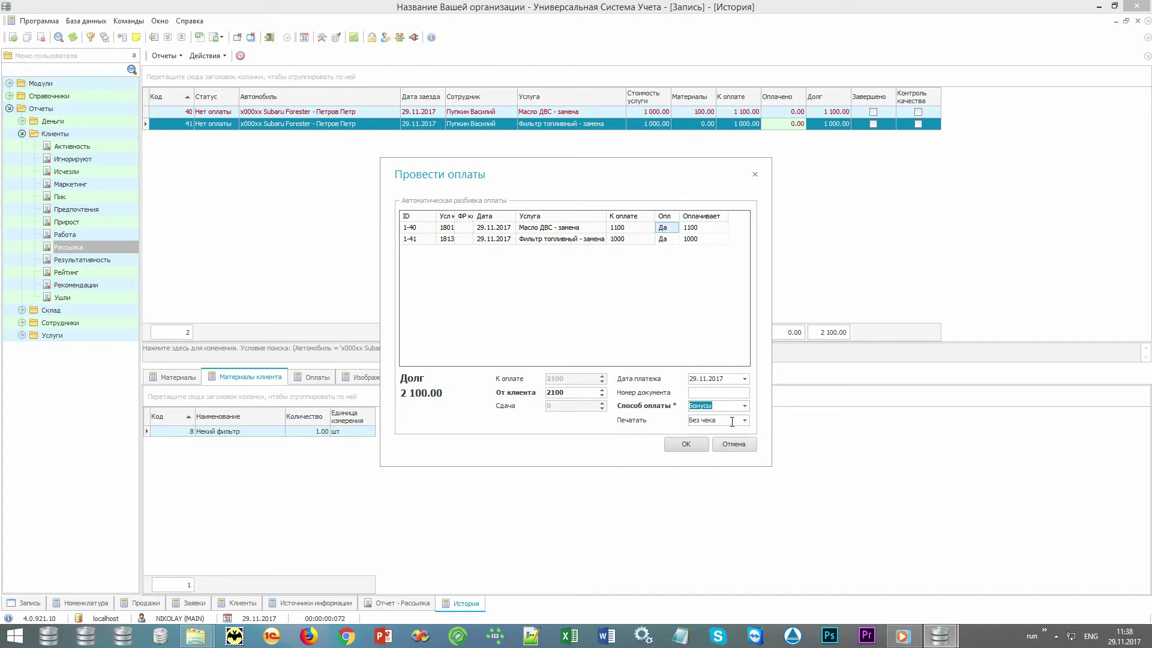
click(745, 406)
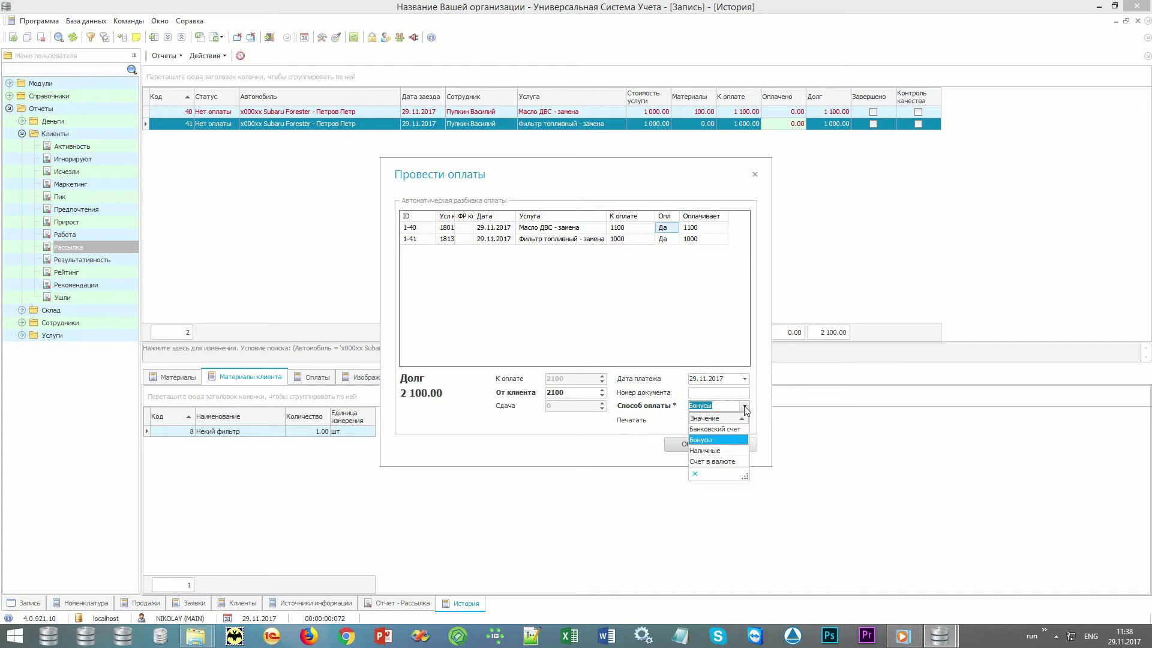
click(725, 451)
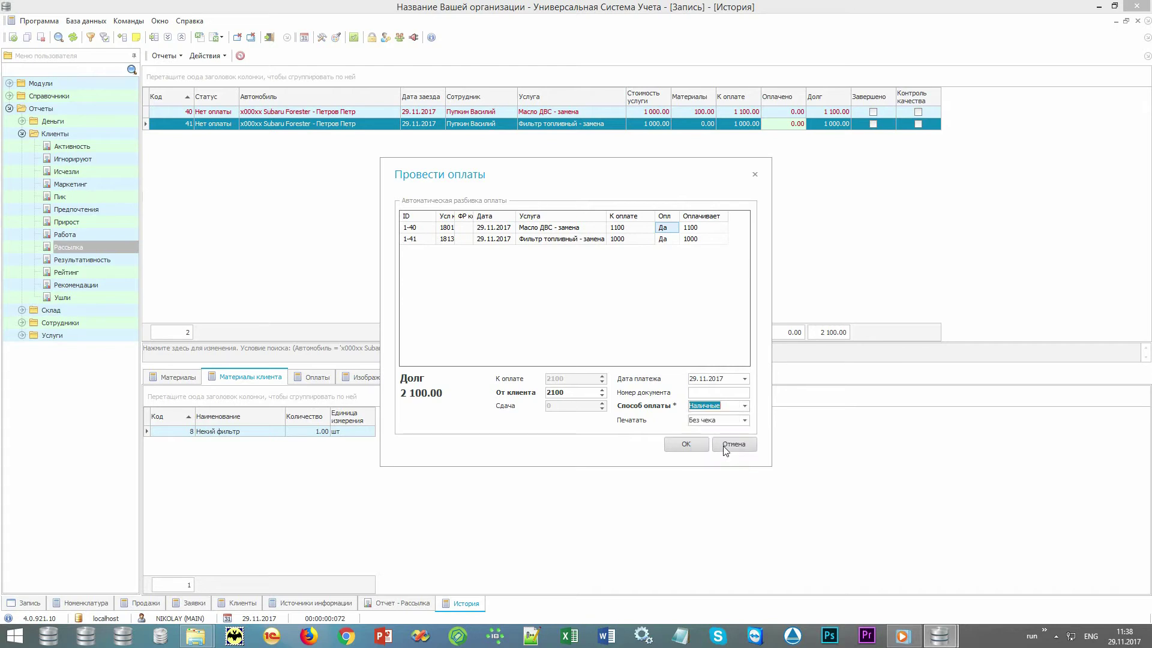
click(686, 444)
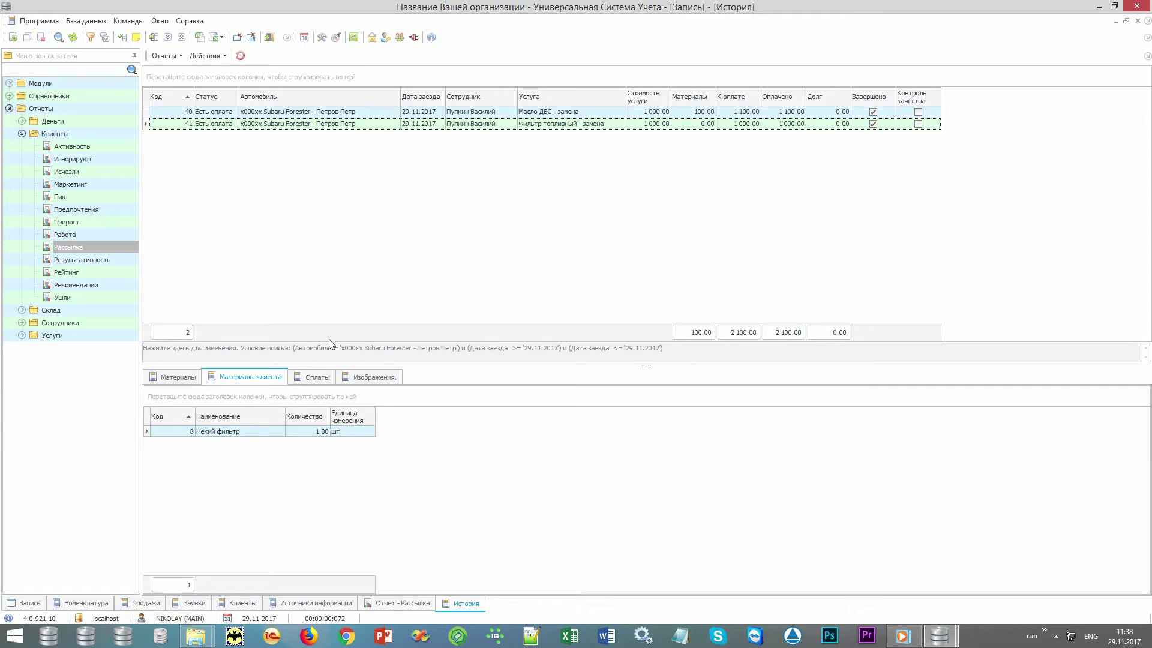
- Review the Оплаты records: the 1 000.00 and 1 100.00 cash payments for the two visits
click(318, 378)
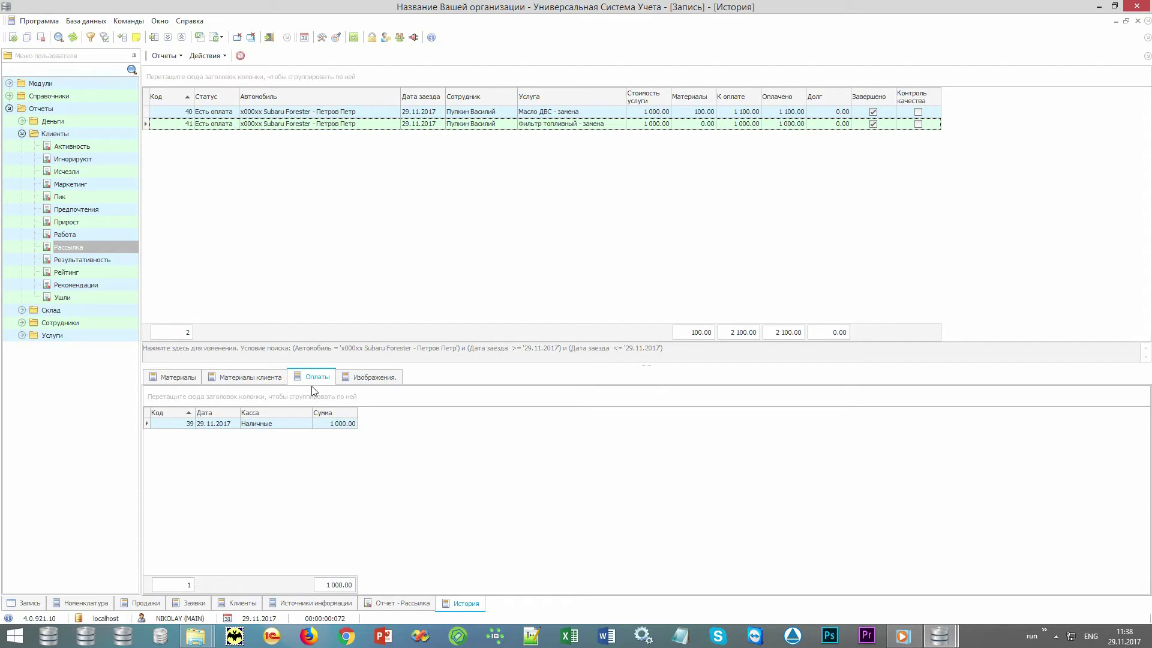
click(286, 426)
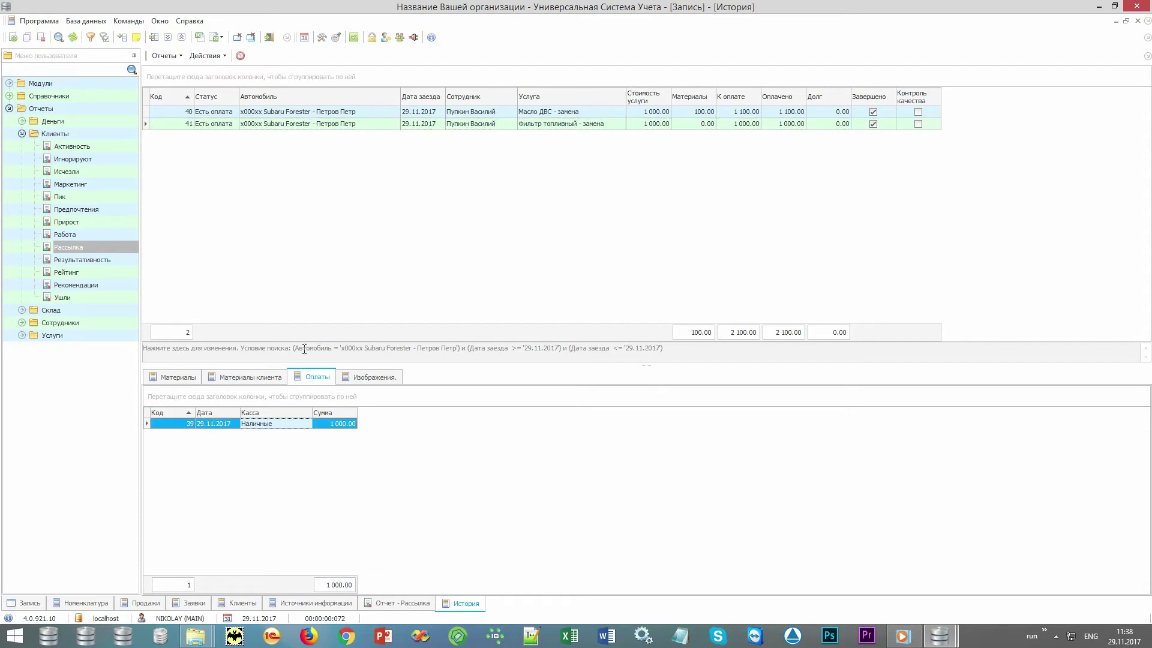
click(553, 113)
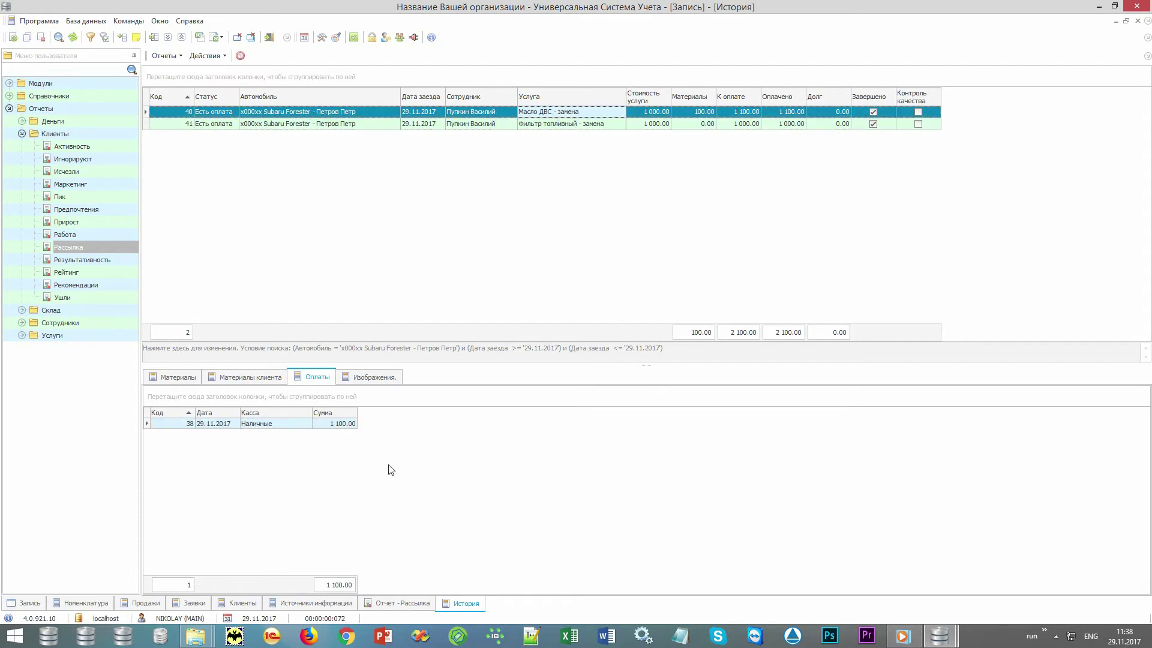
click(289, 426)
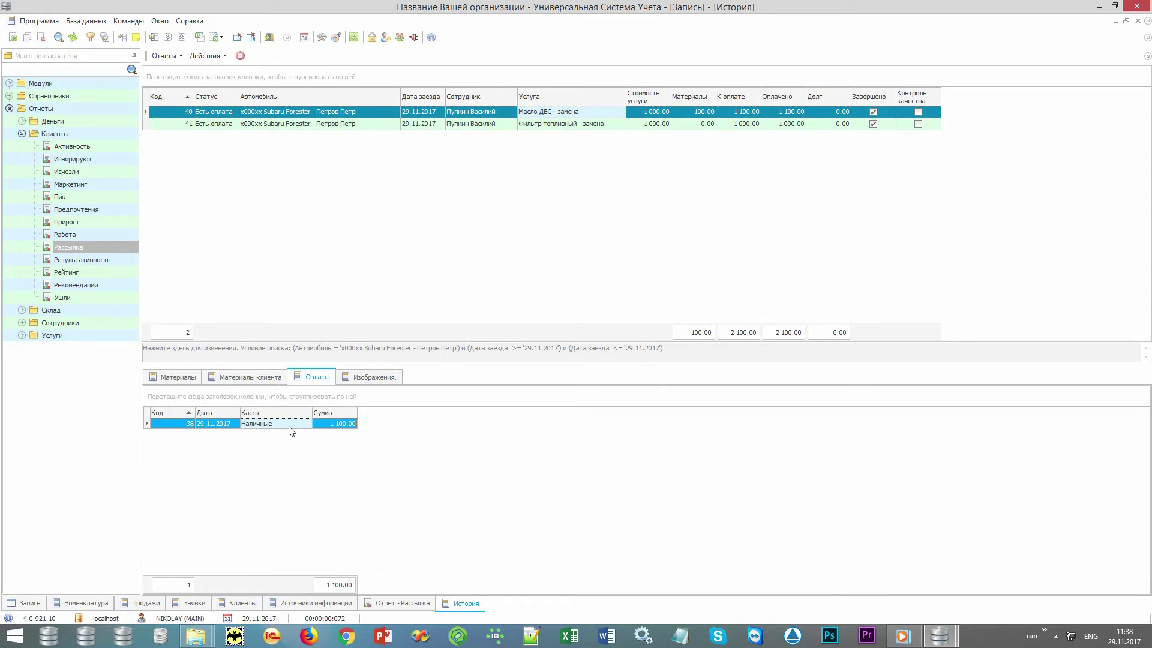
click(163, 55)
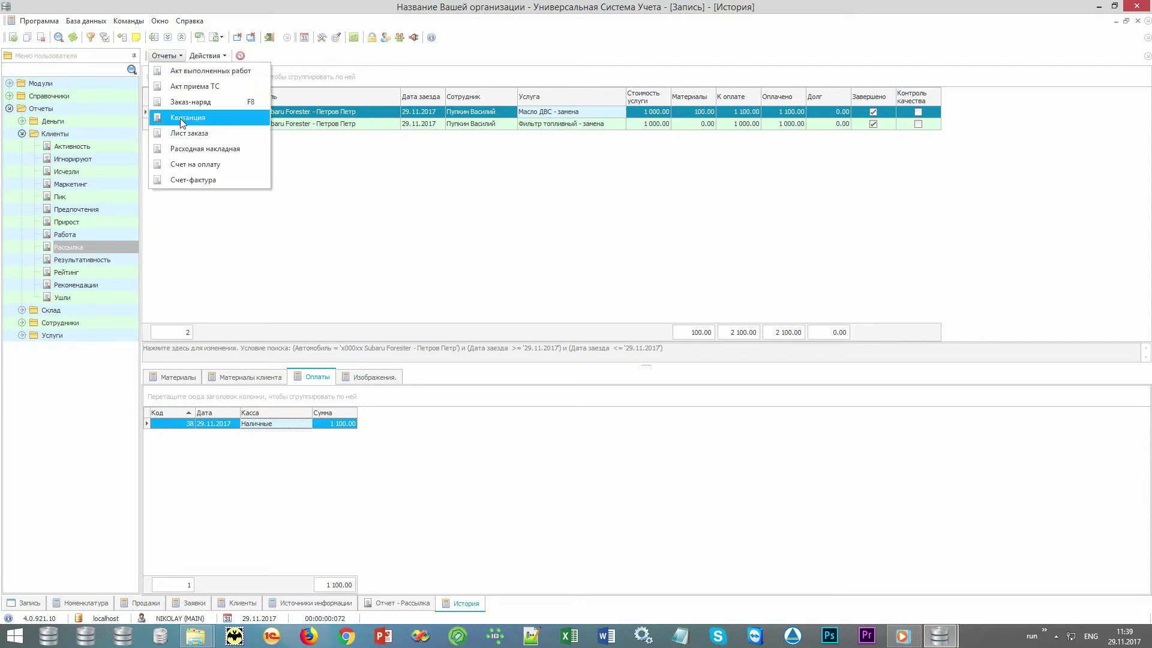
click(221, 116)
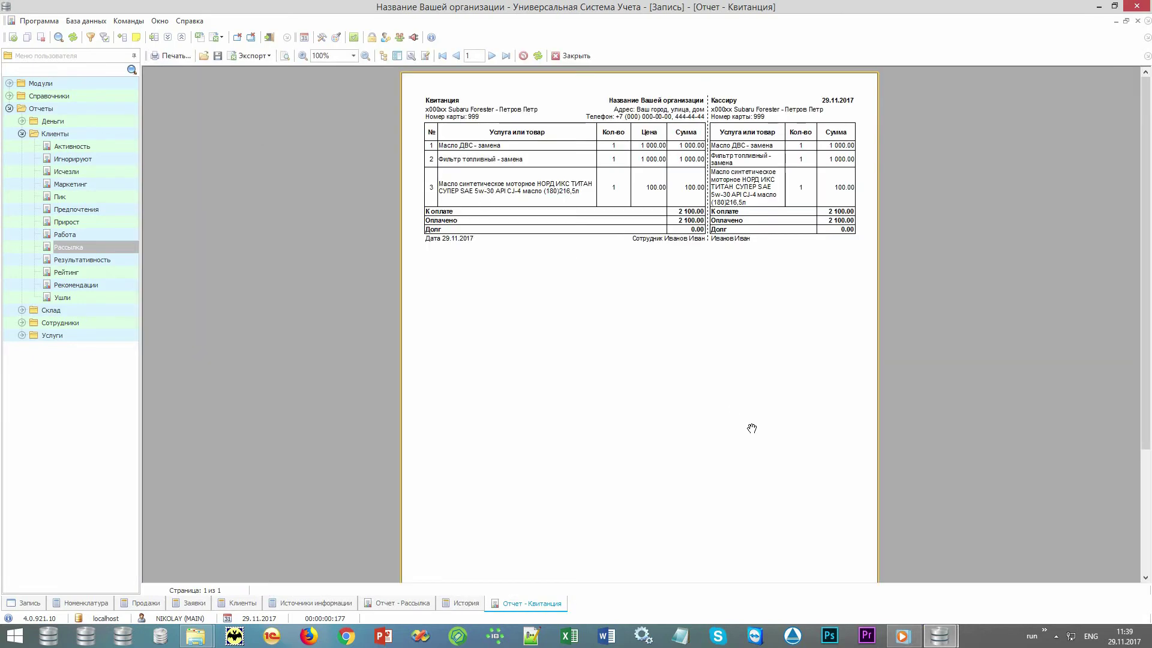
scroll(752, 429, up, 3)
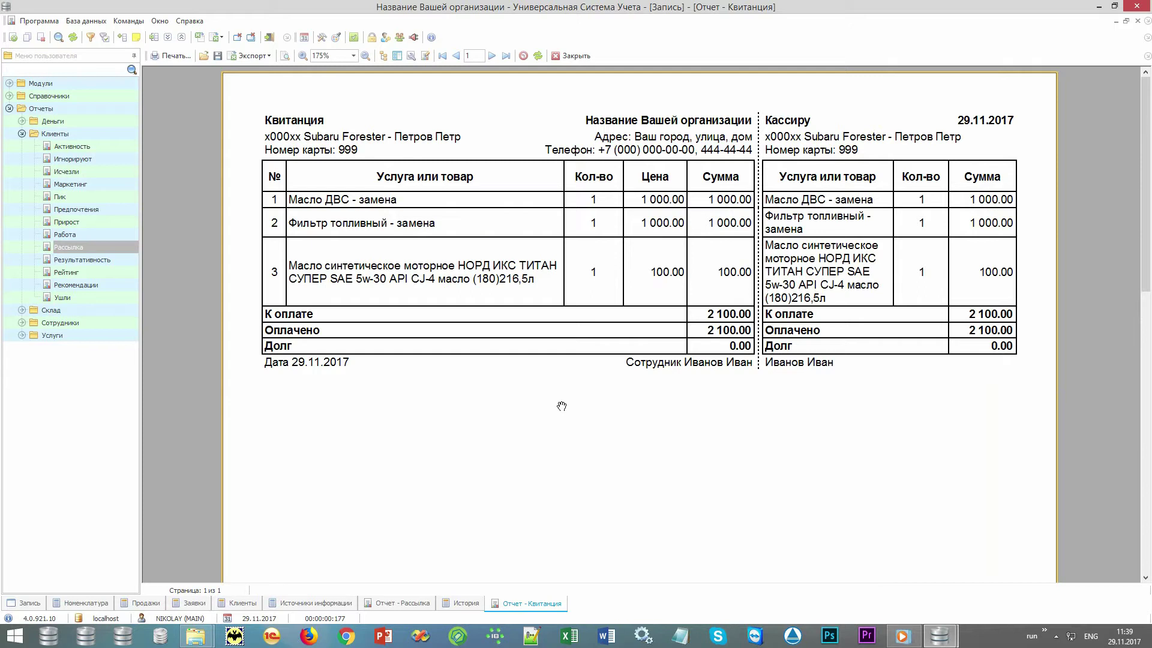
click(573, 56)
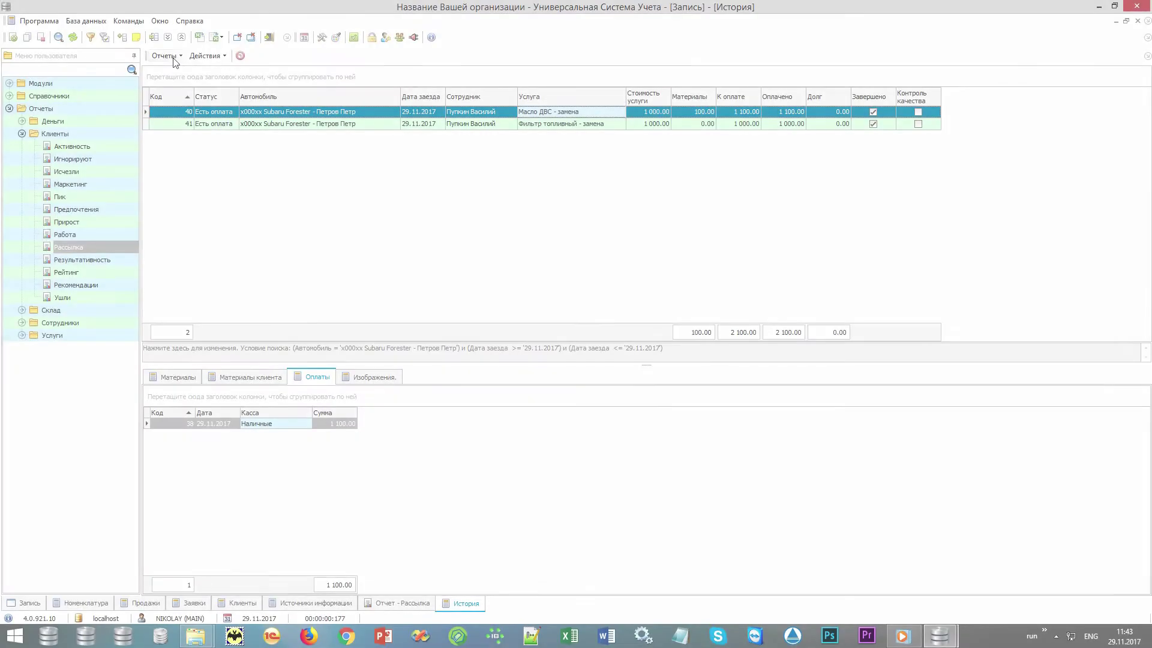
- Glance at the Отчеты menu, then open visit № 40, the oil change, for editing
click(176, 56)
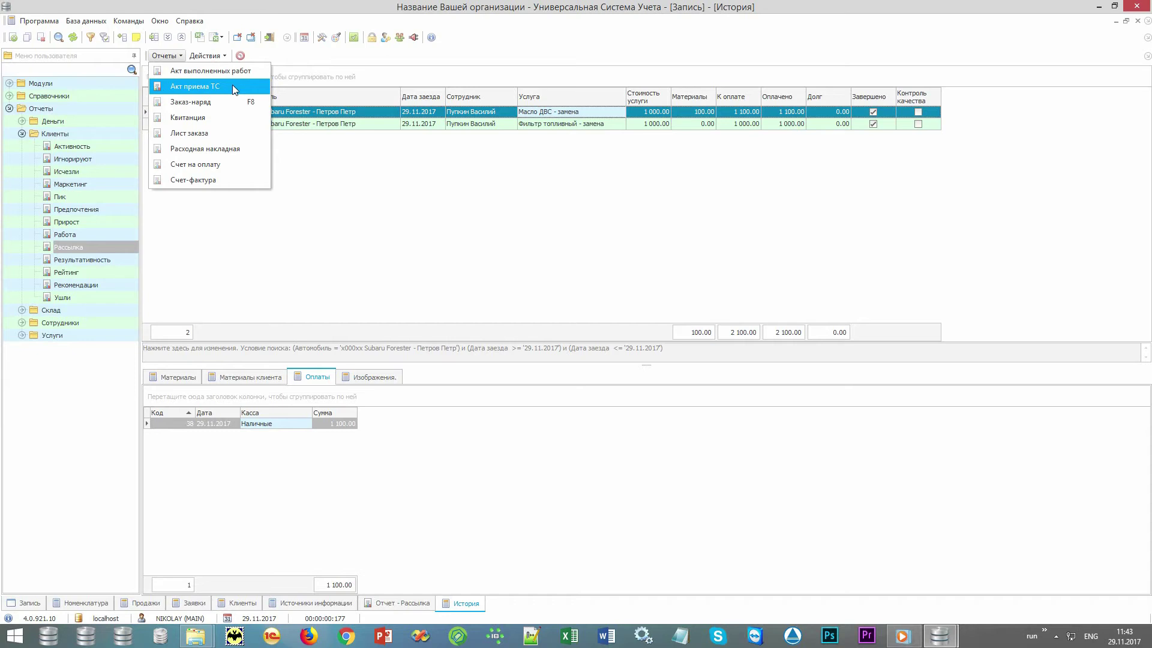
click(574, 191)
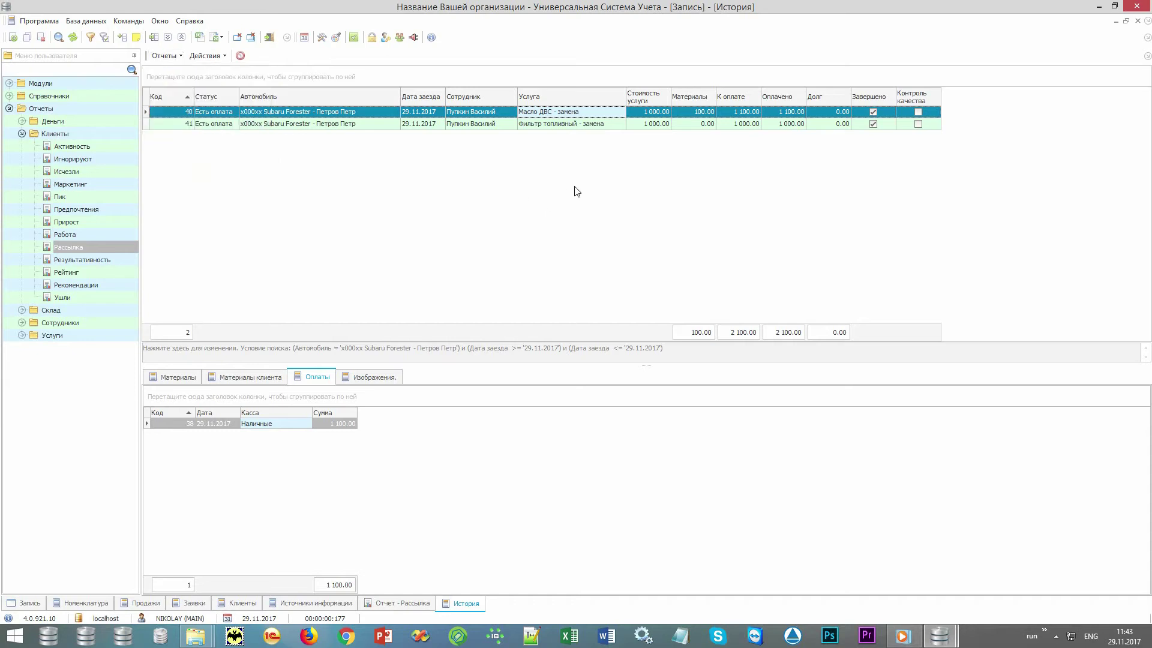
double_click(609, 117)
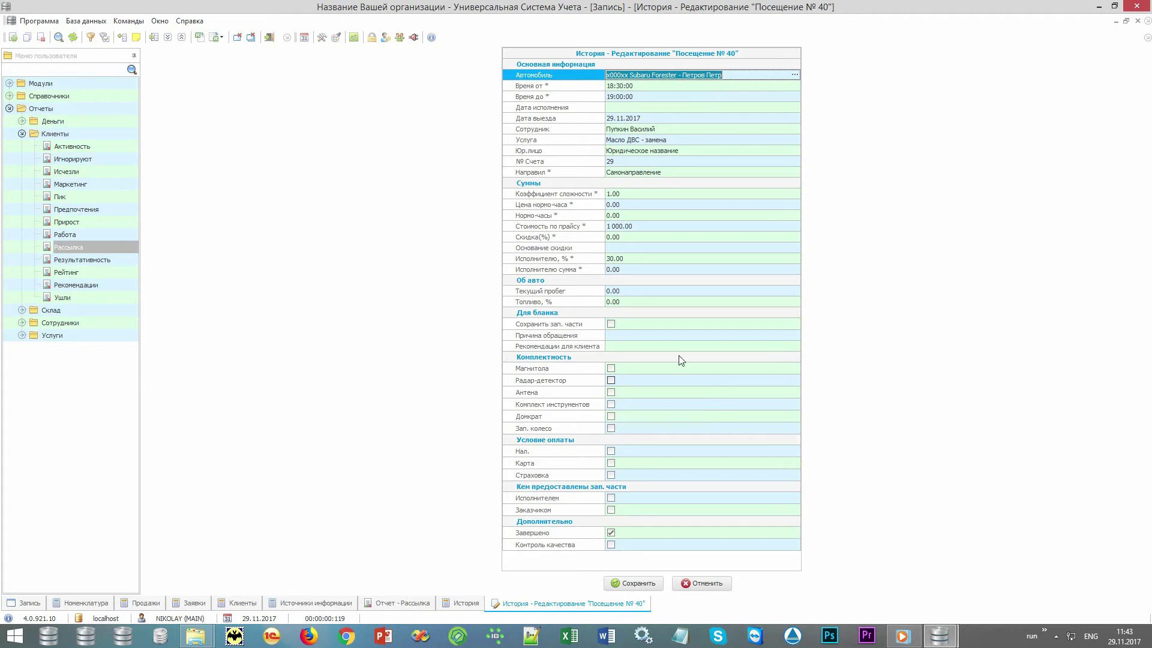
- Enter current mileage 9050 and fuel level 50 for visit 40
click(656, 291)
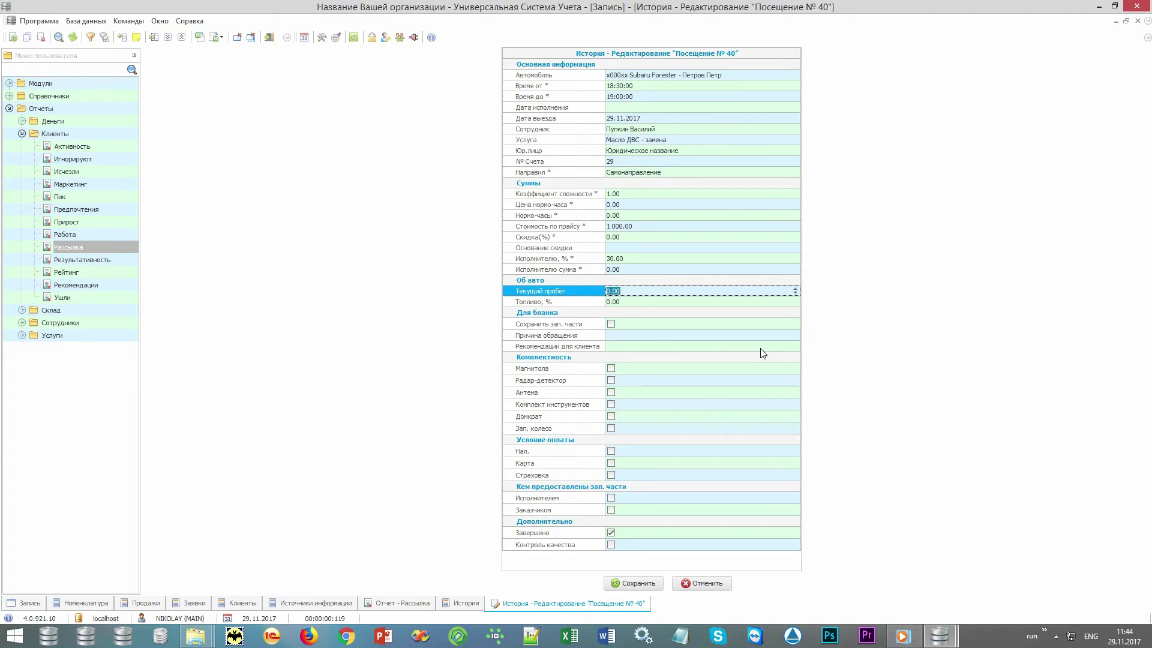
text(9050)
key(Return)
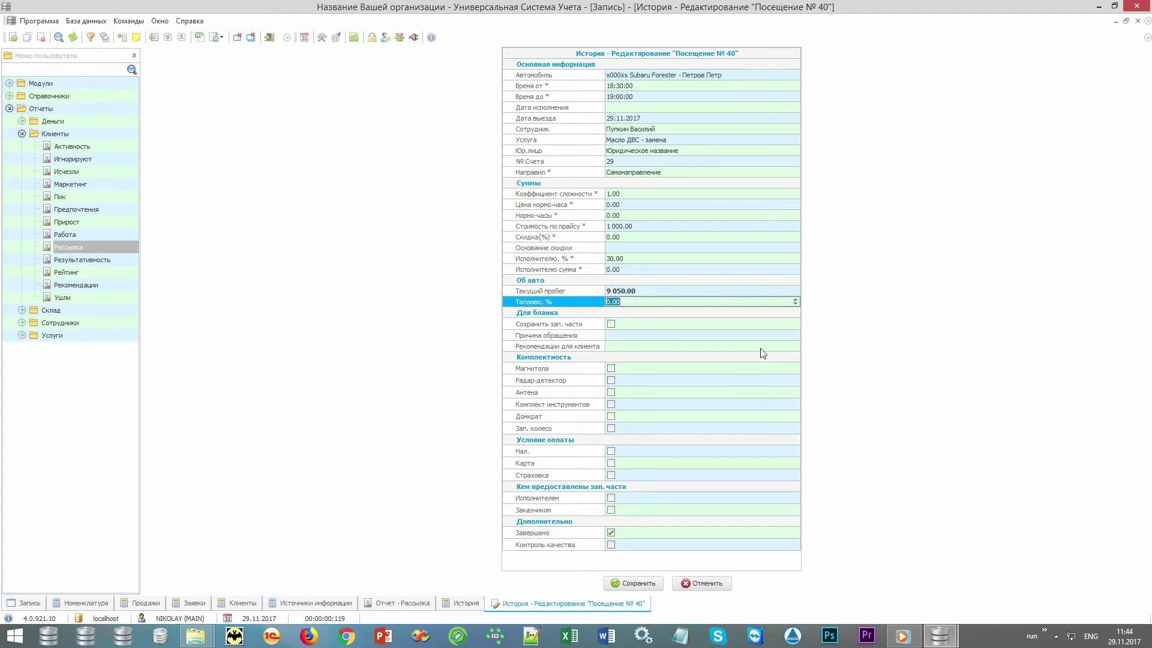
text(50)
key(Return)
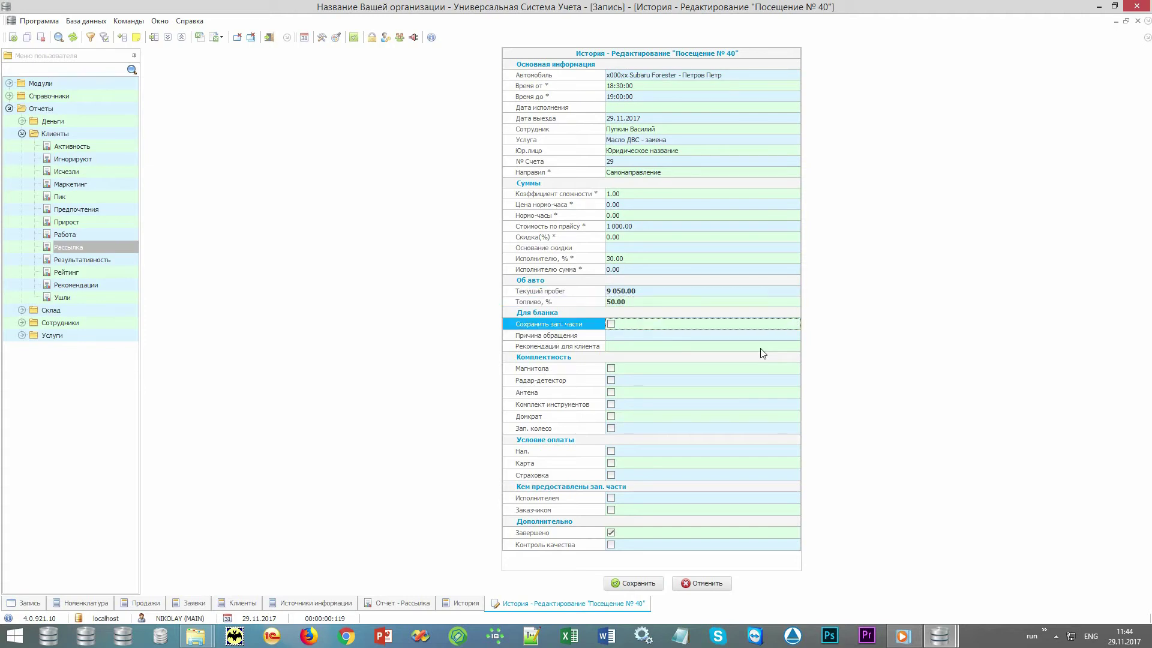
key(Return)
- Fill in the reason 'Некая причина' and the recommendations 'Рекомендации'
key(alt+shift)
text(Н)
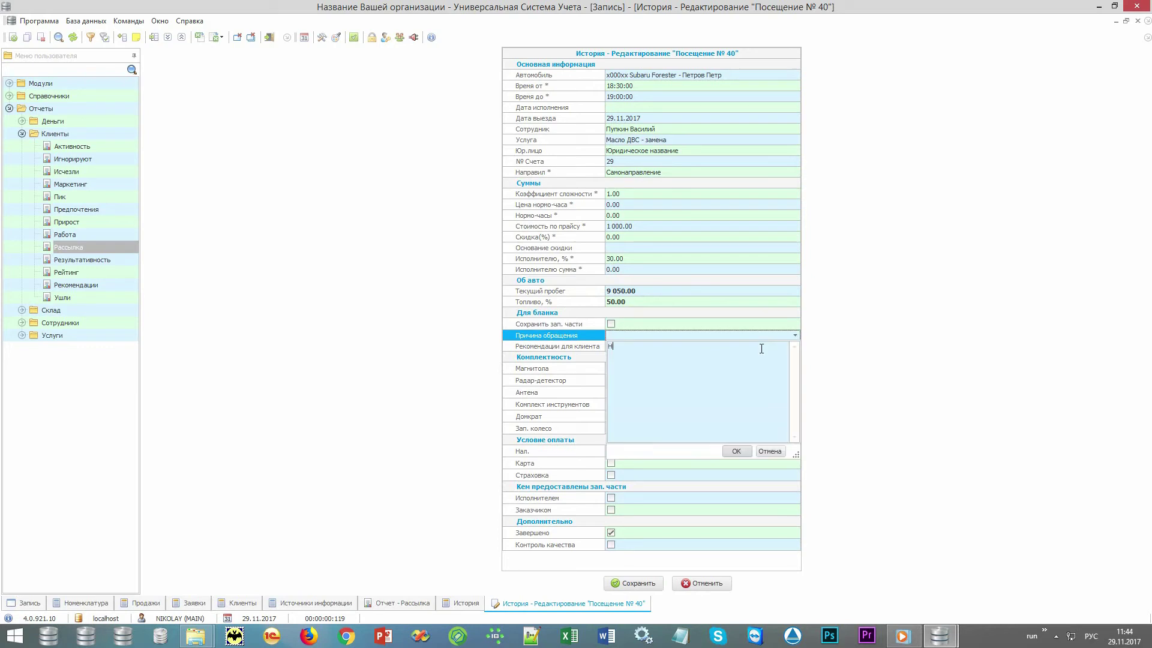
text(екая причина)
key(ctrl+Return)
key(Return)
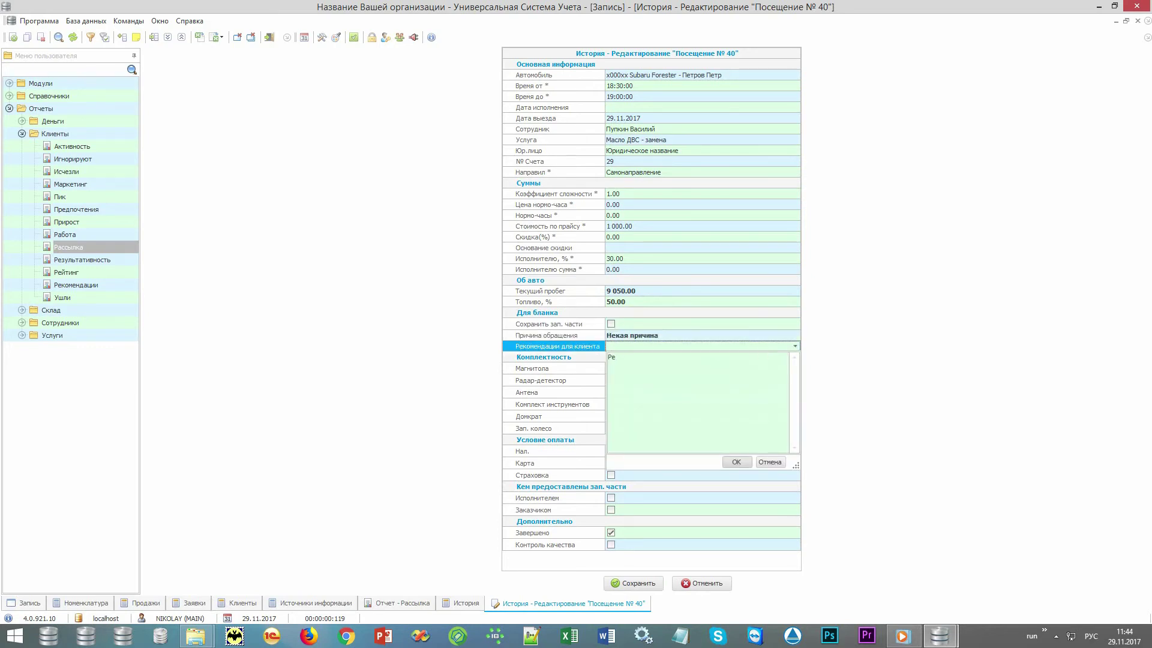
text(Рекомендации)
key(ctrl+Return)
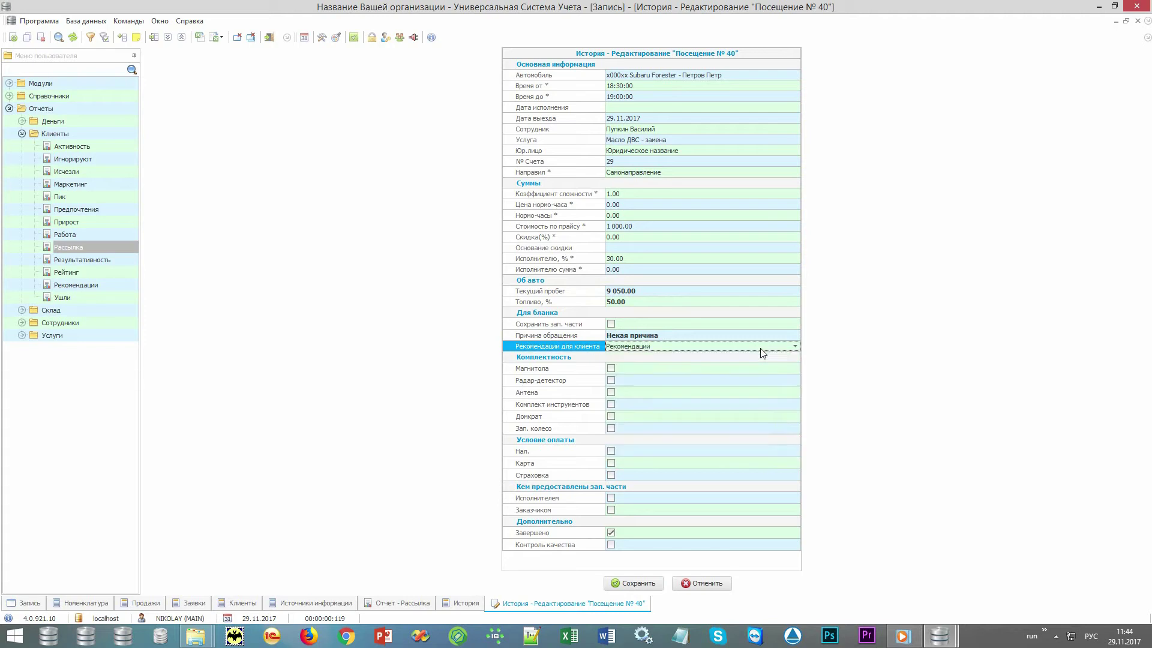
- Tick Магнитола, Радар-детектор and Антена, set payment terms to Нал., and save the visit
key(Return)
key(space)
key(Return)
key(space)
key(Return)
key(space)
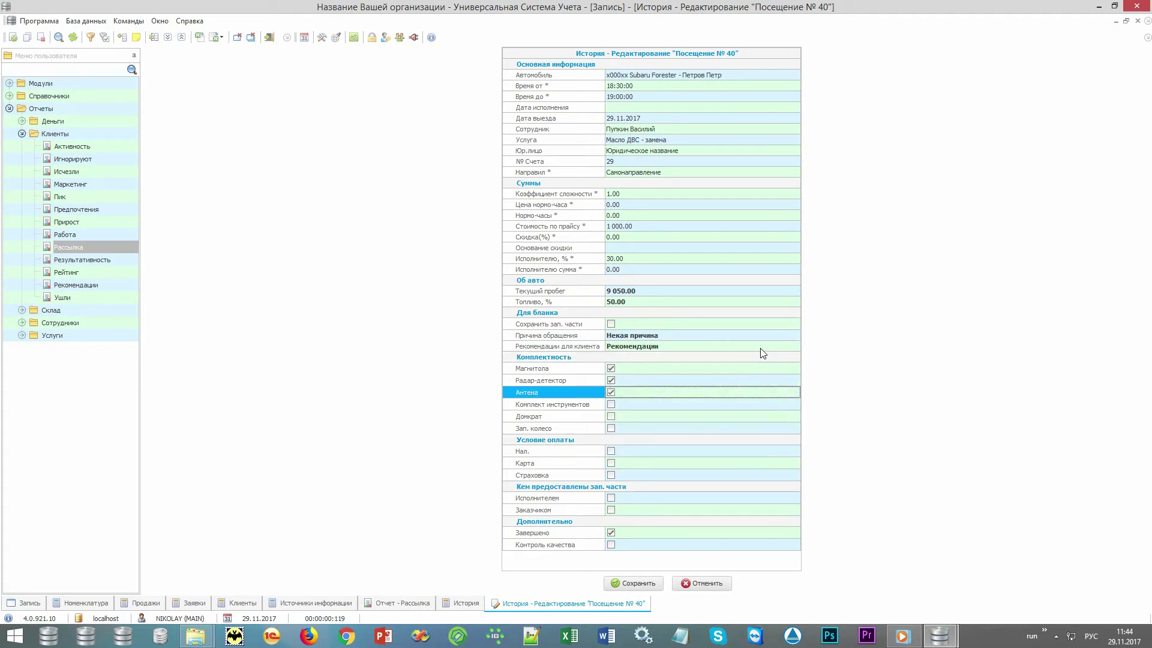
click(612, 452)
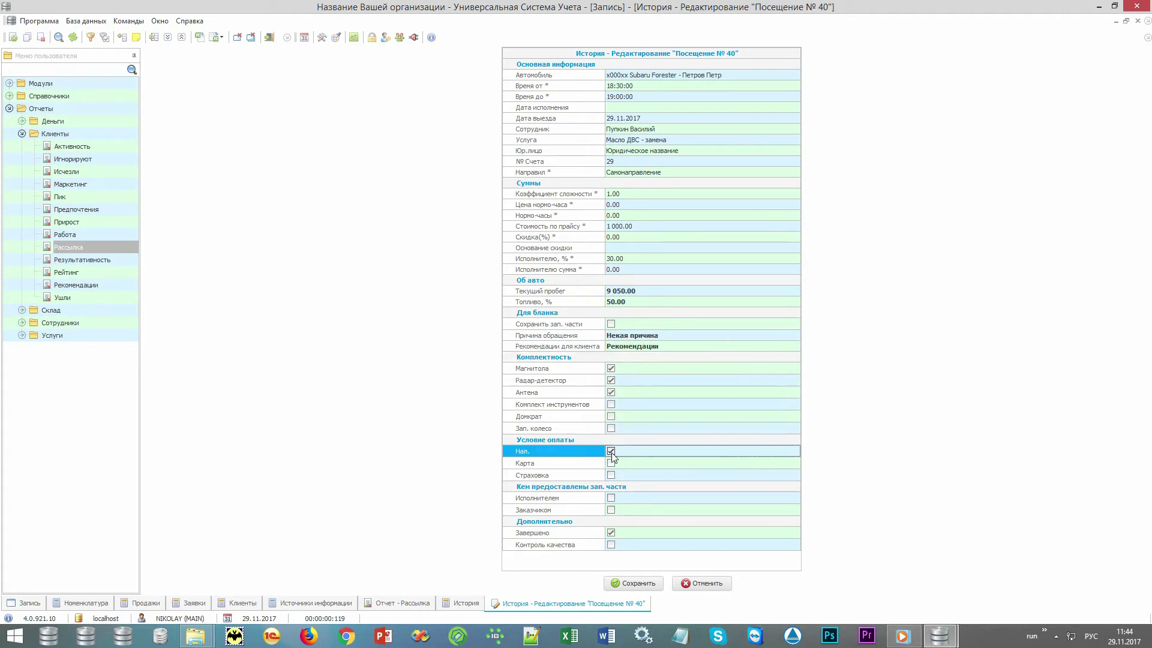
click(638, 584)
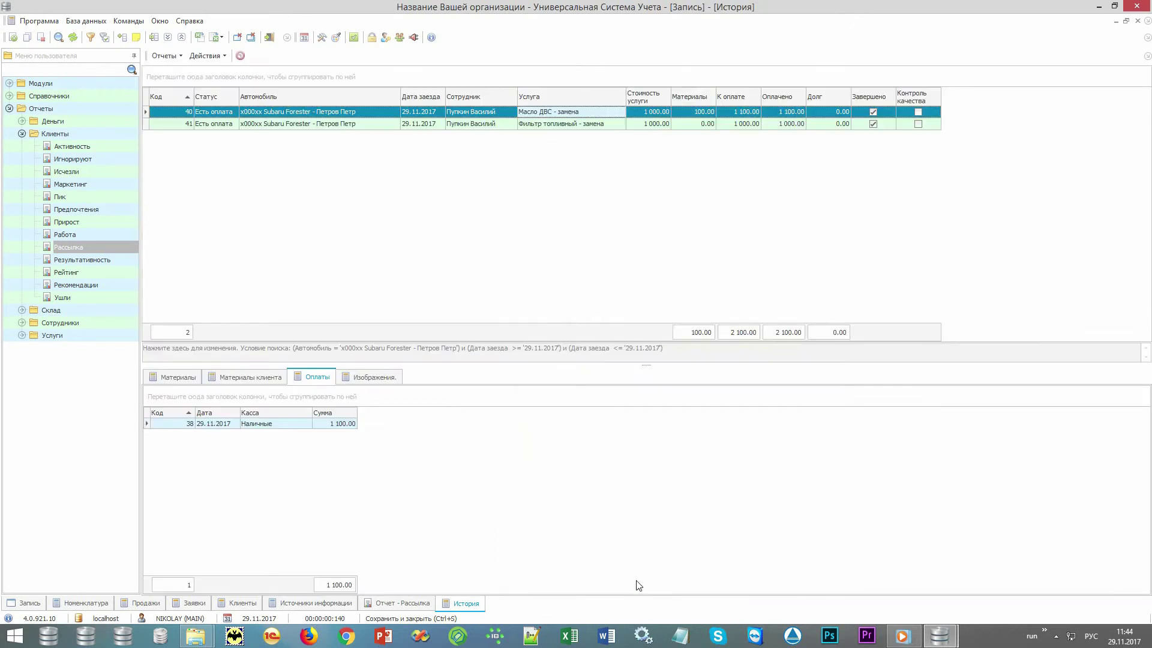
click(207, 55)
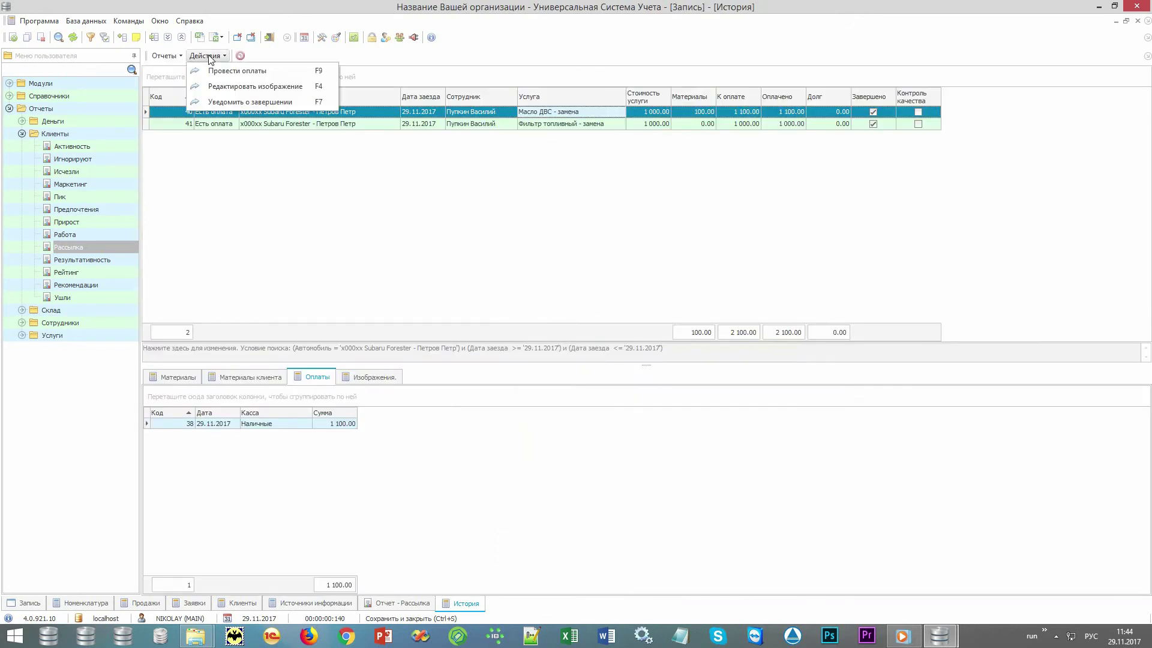
- Draw cross damage marks on the stoNIKOLAY.jpg car diagram in Paint and save the image
click(223, 88)
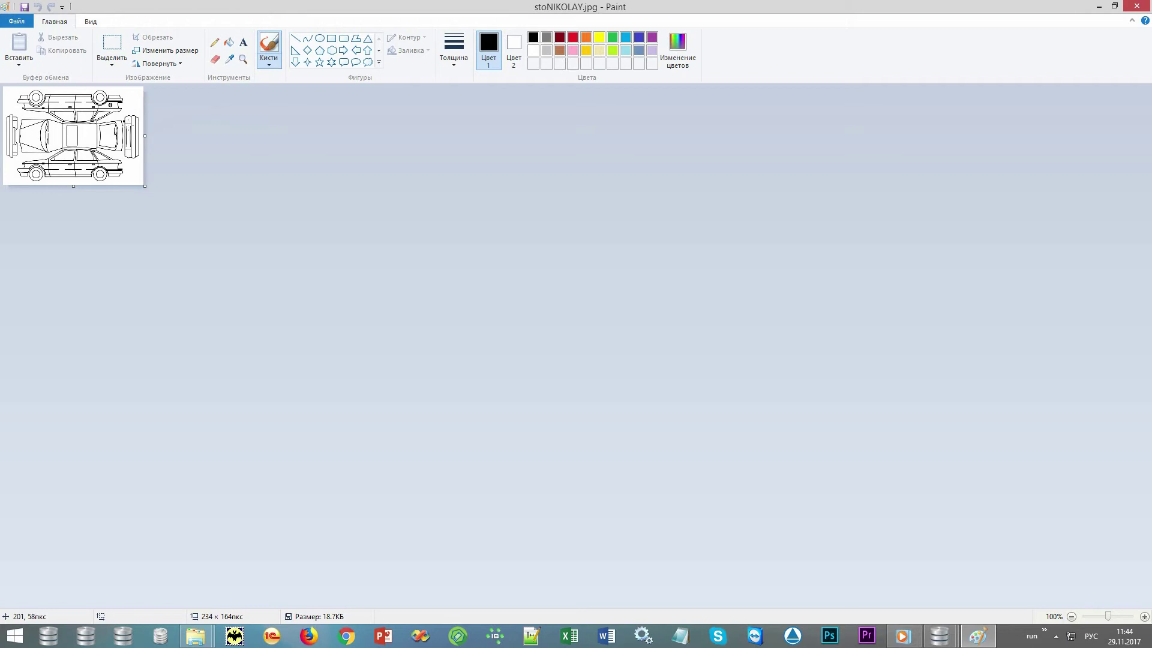
mouse_move(123, 121)
mouse_down()
mouse_move(133, 126)
mouse_move(116, 175)
mouse_move(104, 177)
mouse_up()
click(1135, 10)
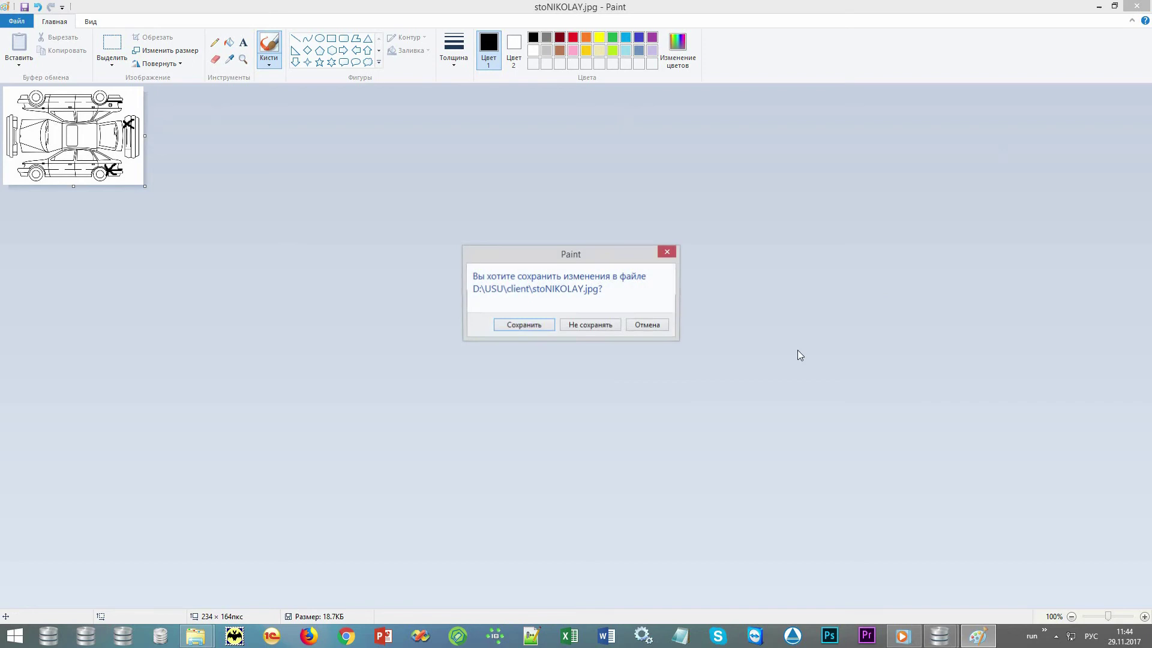
click(535, 328)
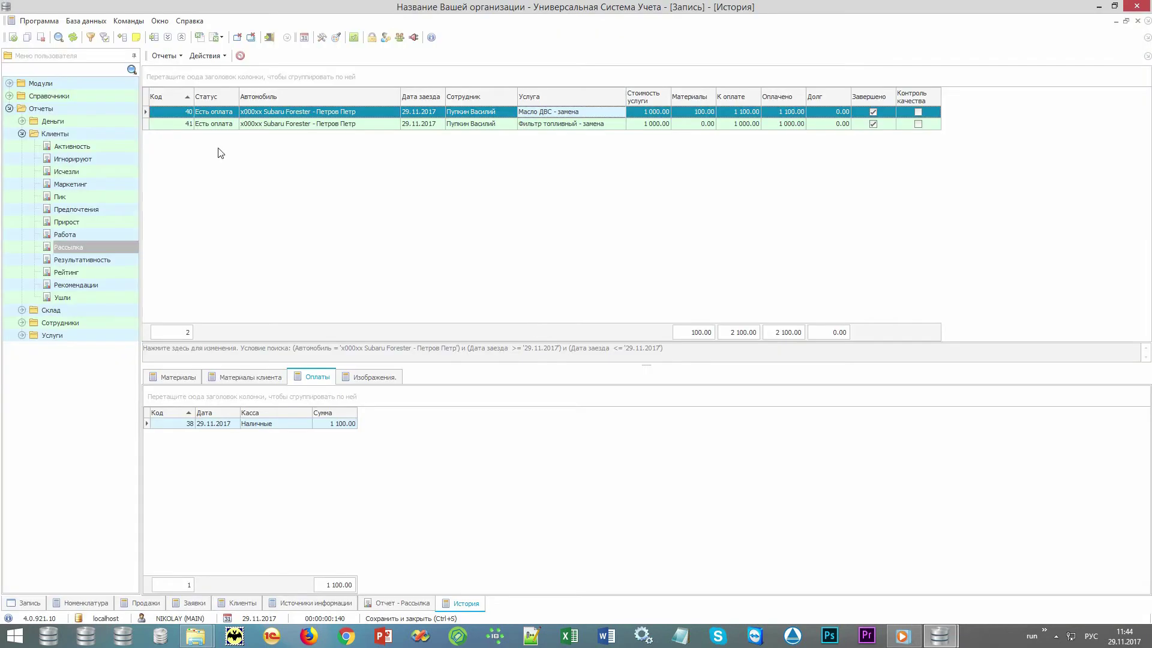
- Preview the Акт приема ТС for order 40, scroll through its recommendations, then close it
click(173, 59)
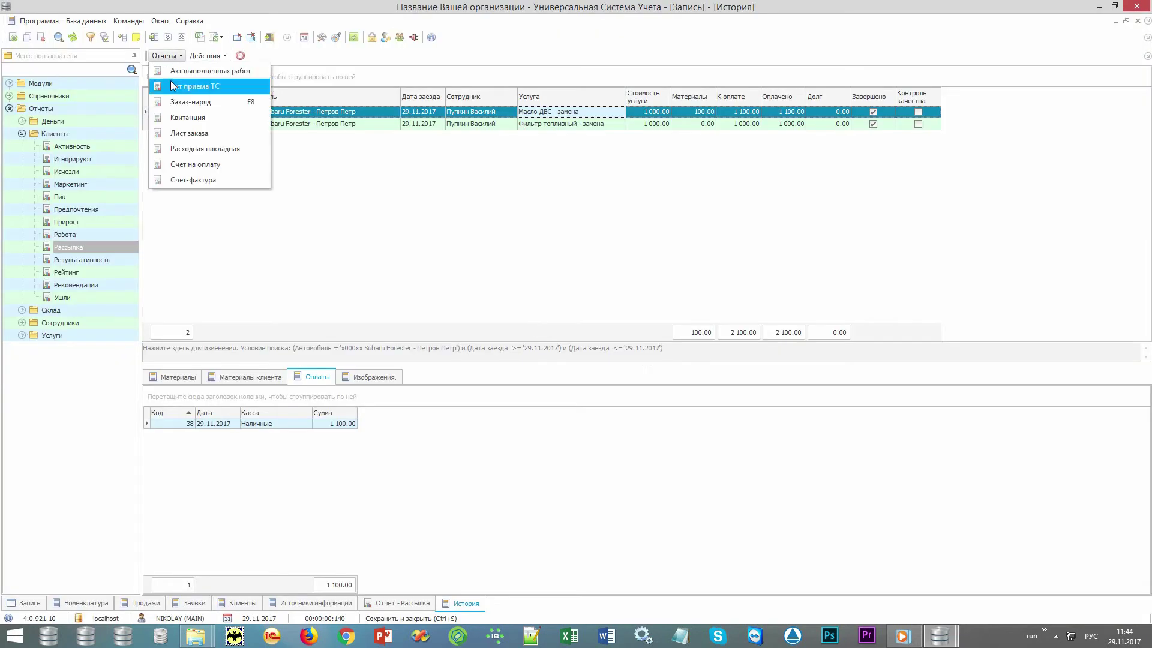
click(236, 89)
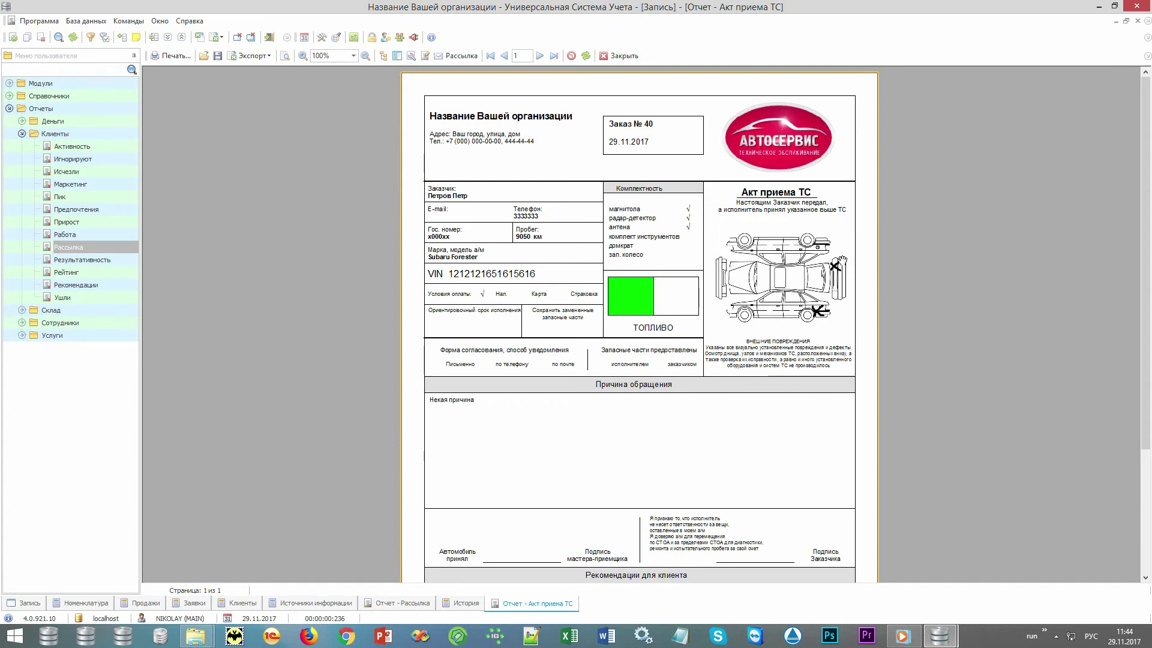
drag(667, 441, 695, 432)
drag(625, 380, 647, 245)
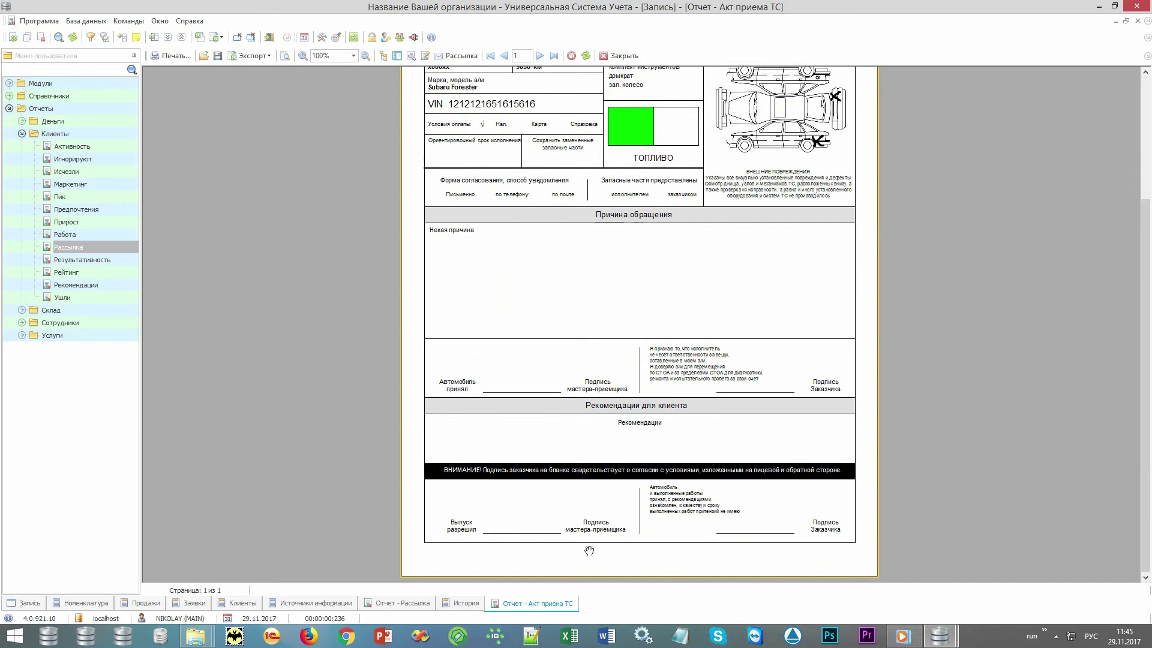
drag(652, 252, 657, 452)
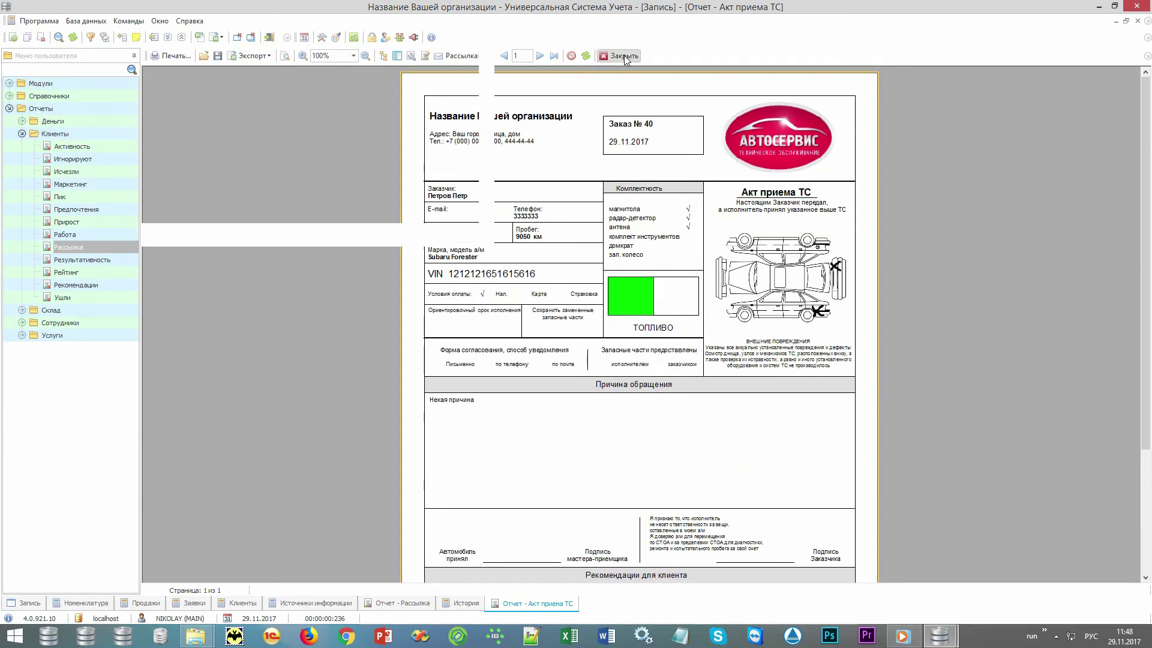
click(624, 57)
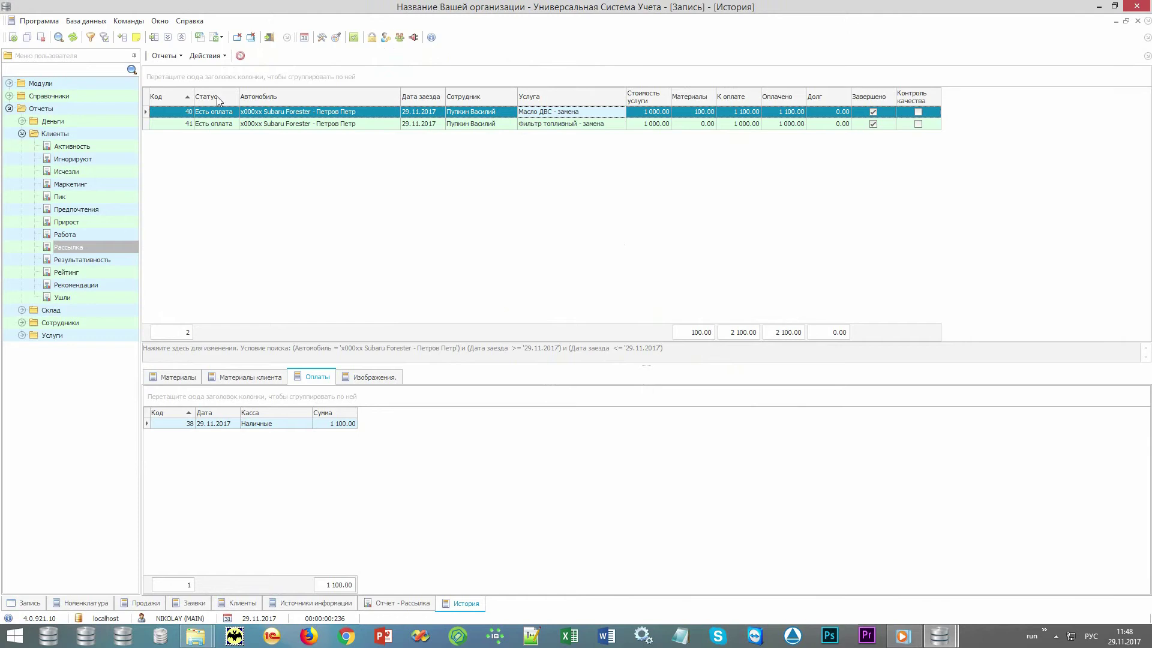
click(174, 59)
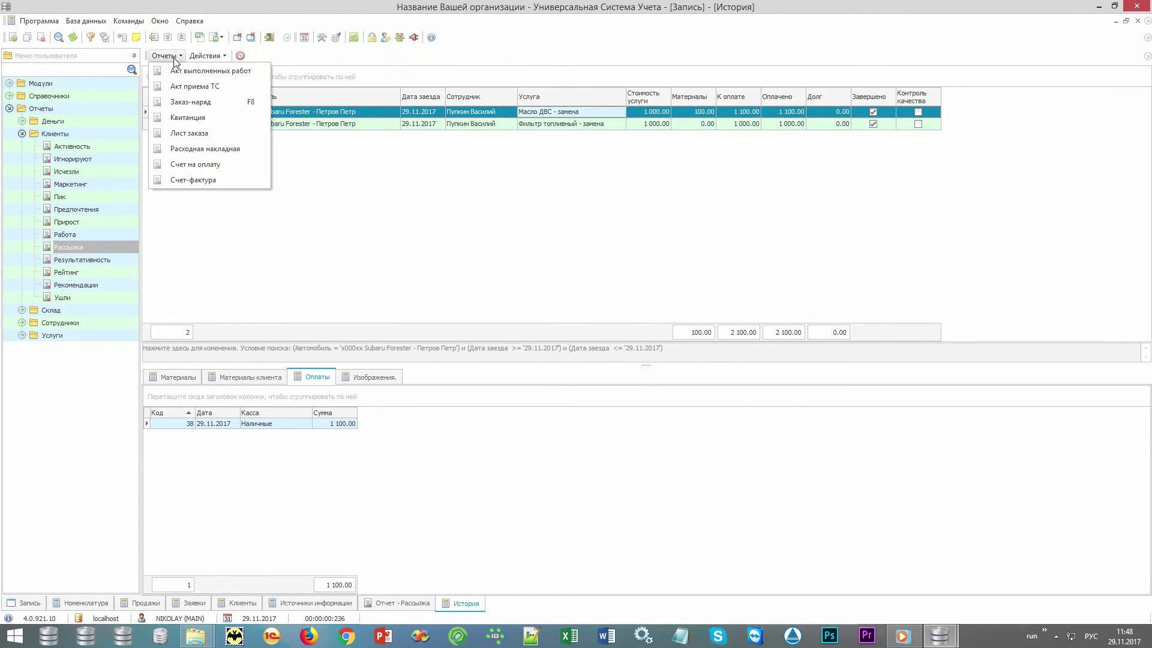
click(218, 103)
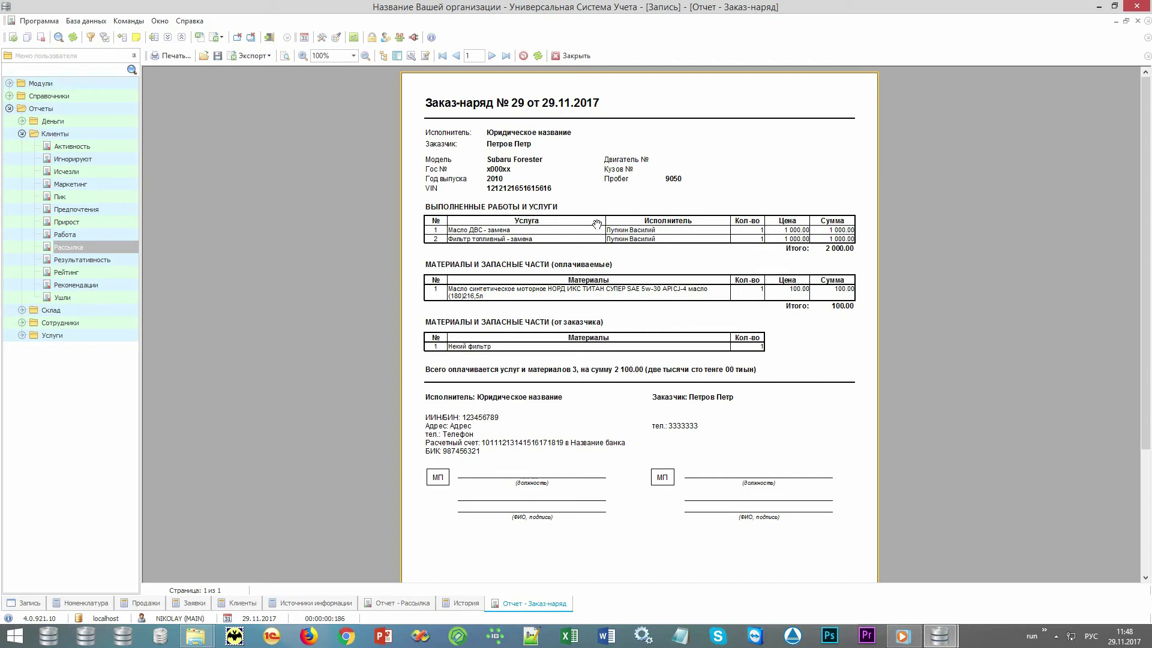
click(573, 55)
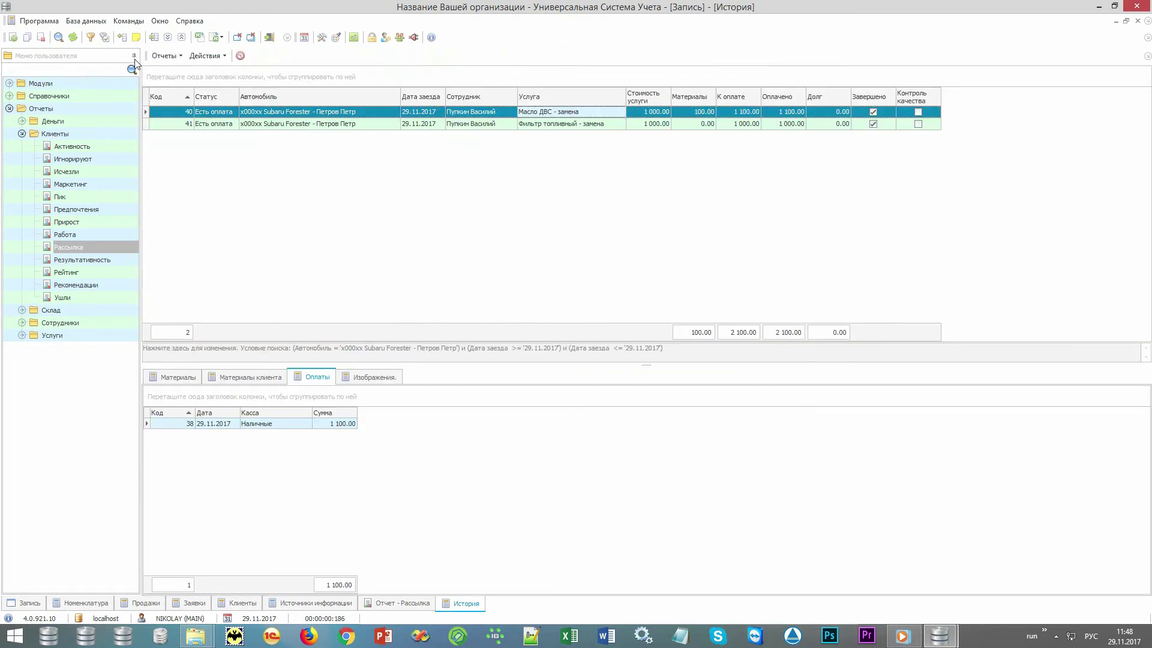
click(166, 56)
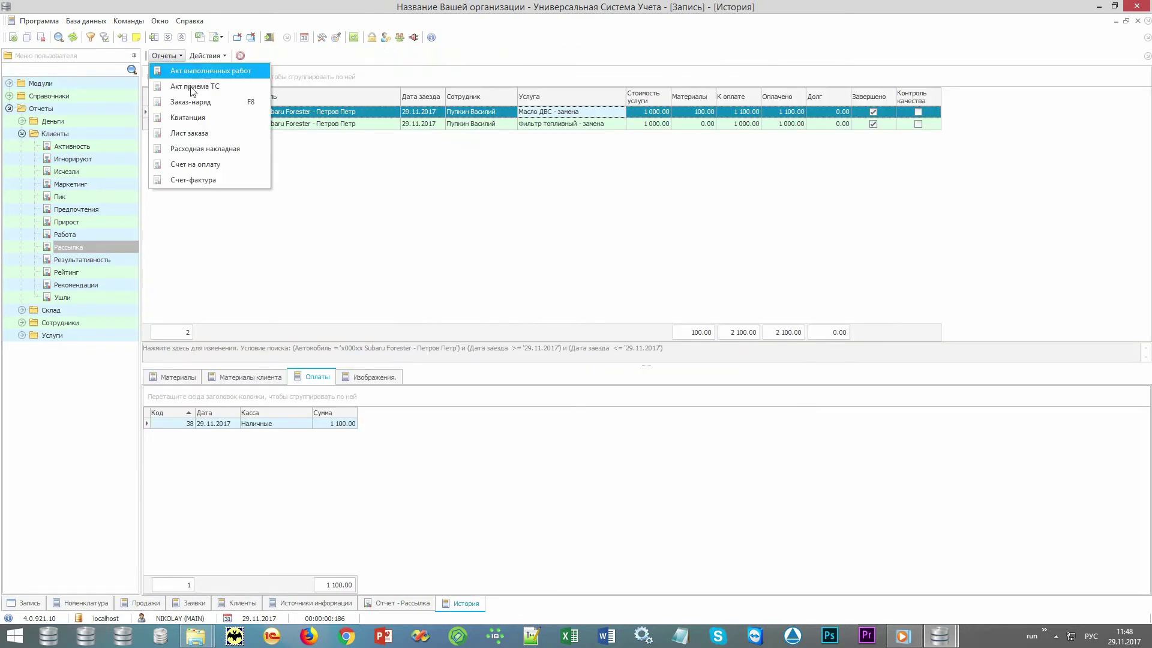
click(221, 139)
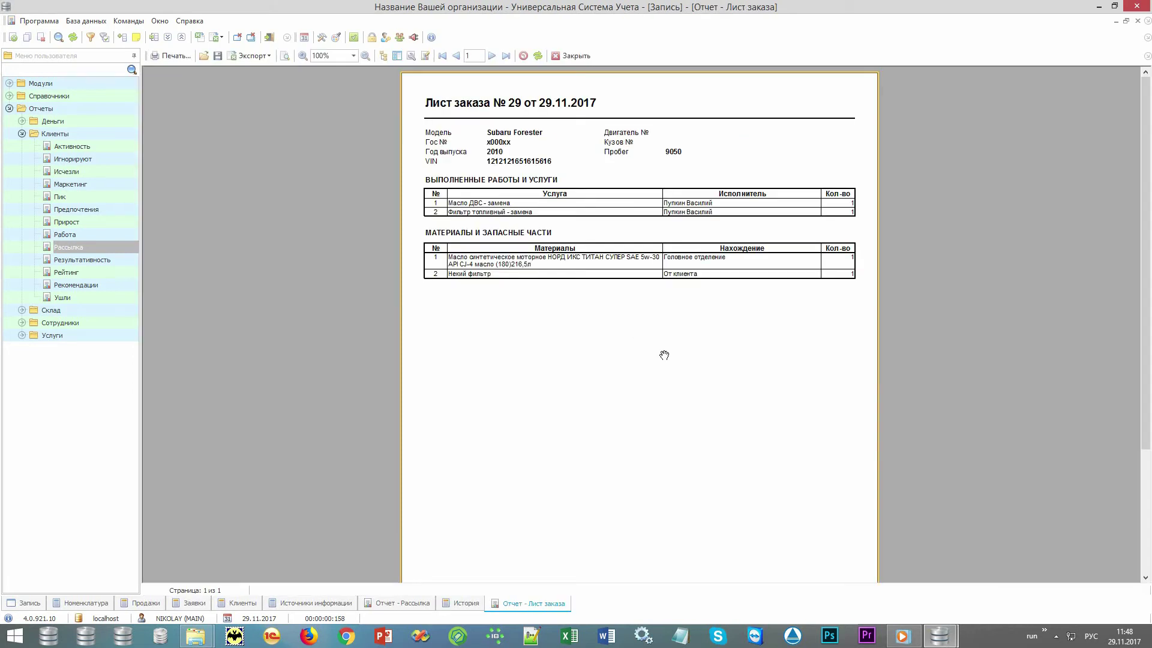
click(571, 56)
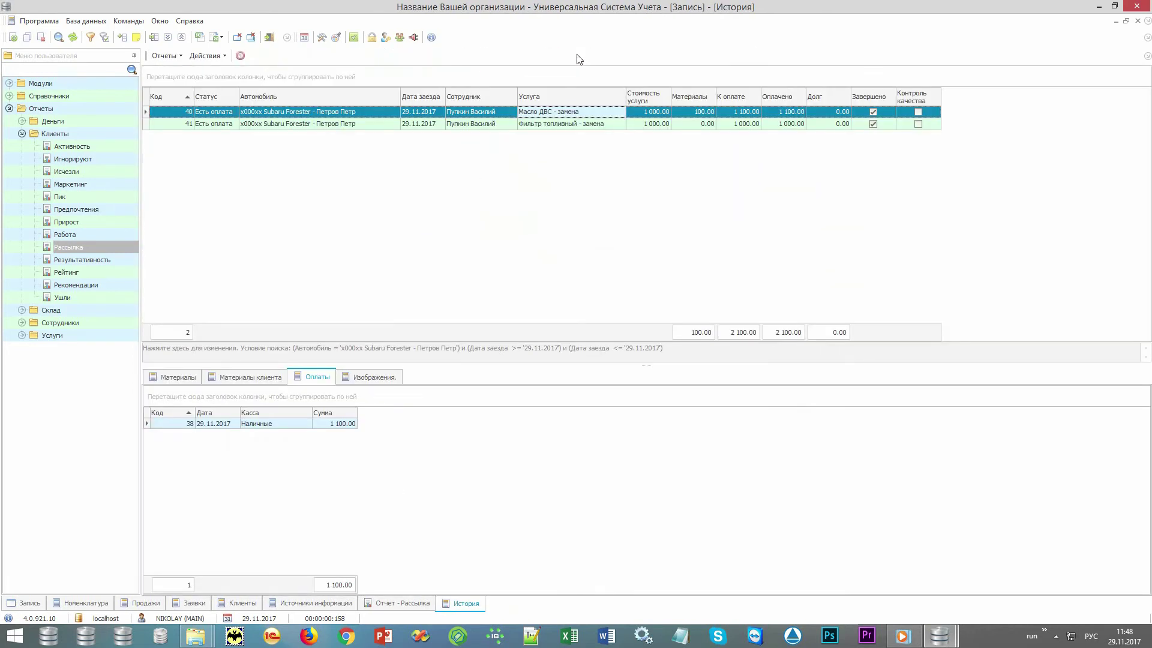
click(178, 58)
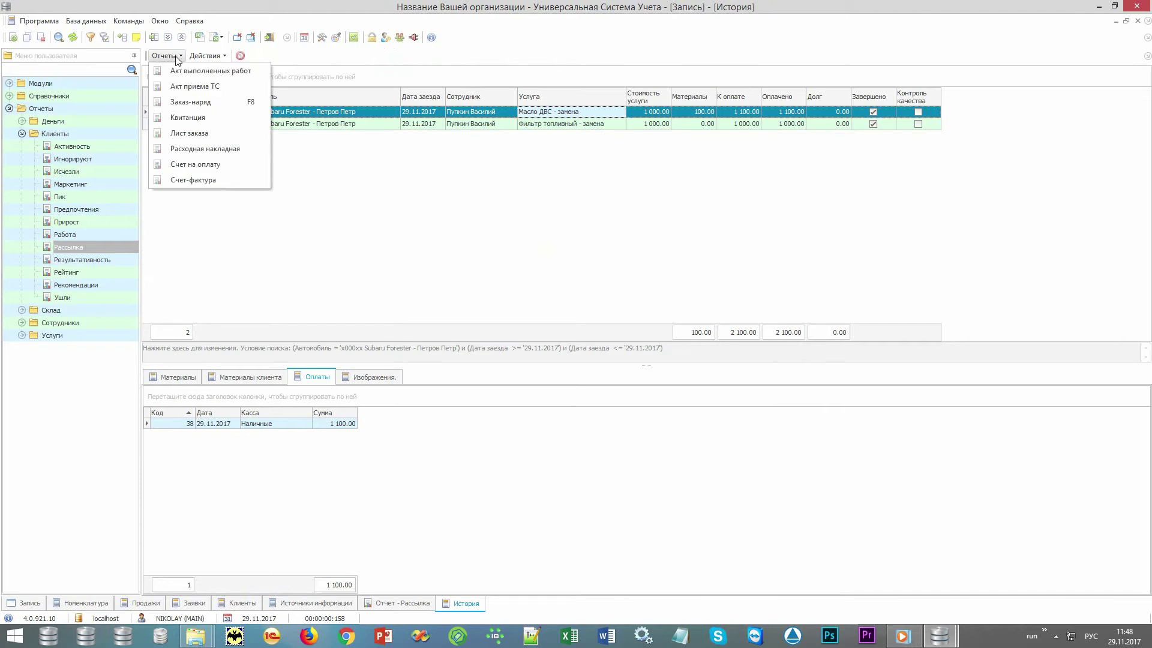
click(195, 165)
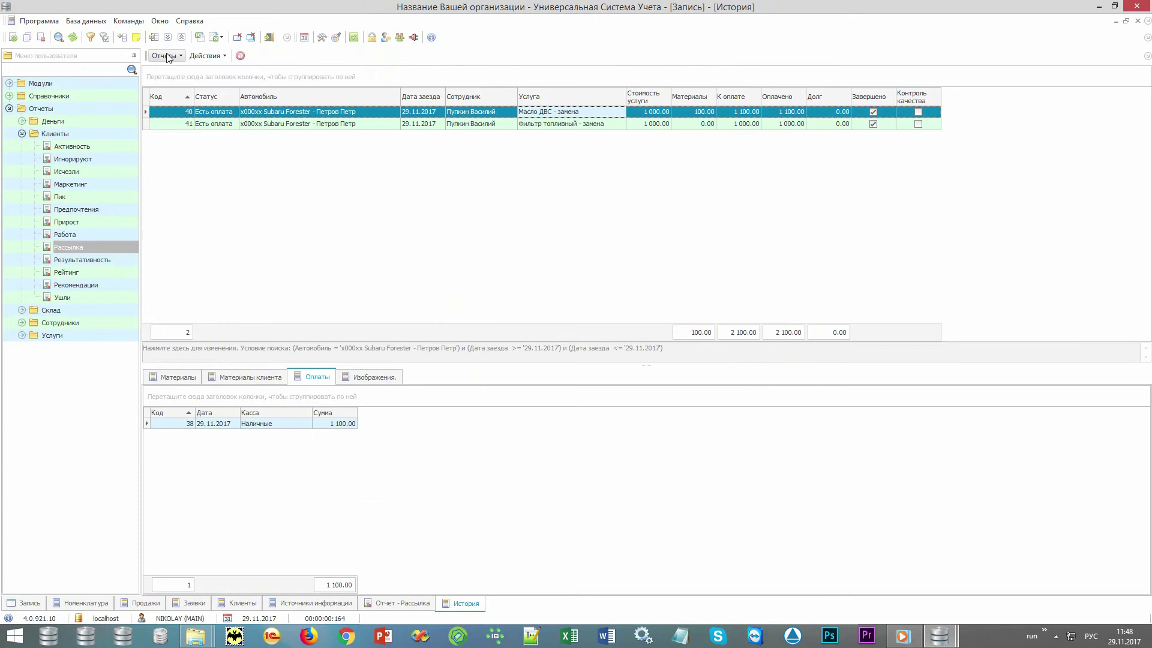
click(165, 55)
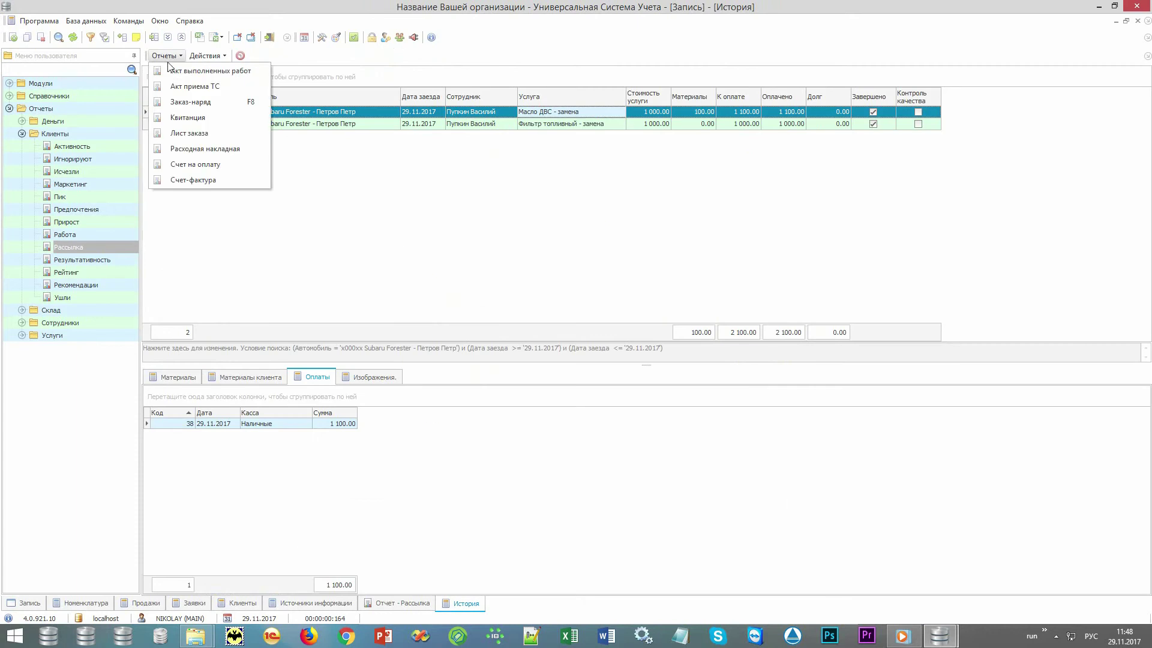
click(205, 149)
key(Escape)
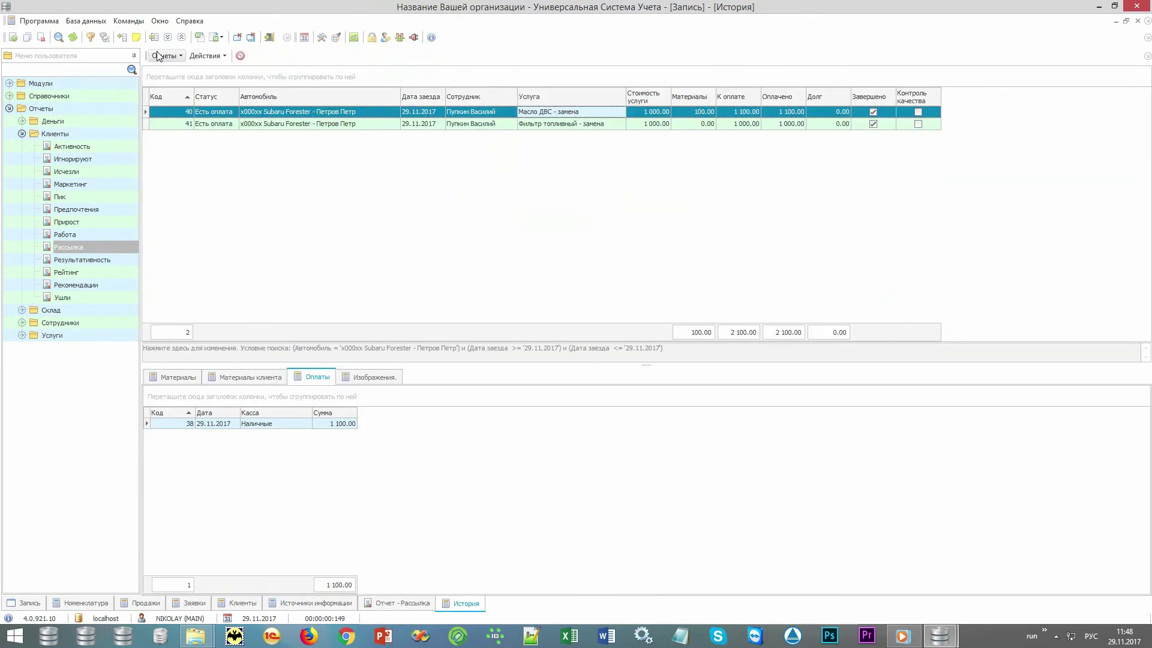
click(165, 55)
click(164, 71)
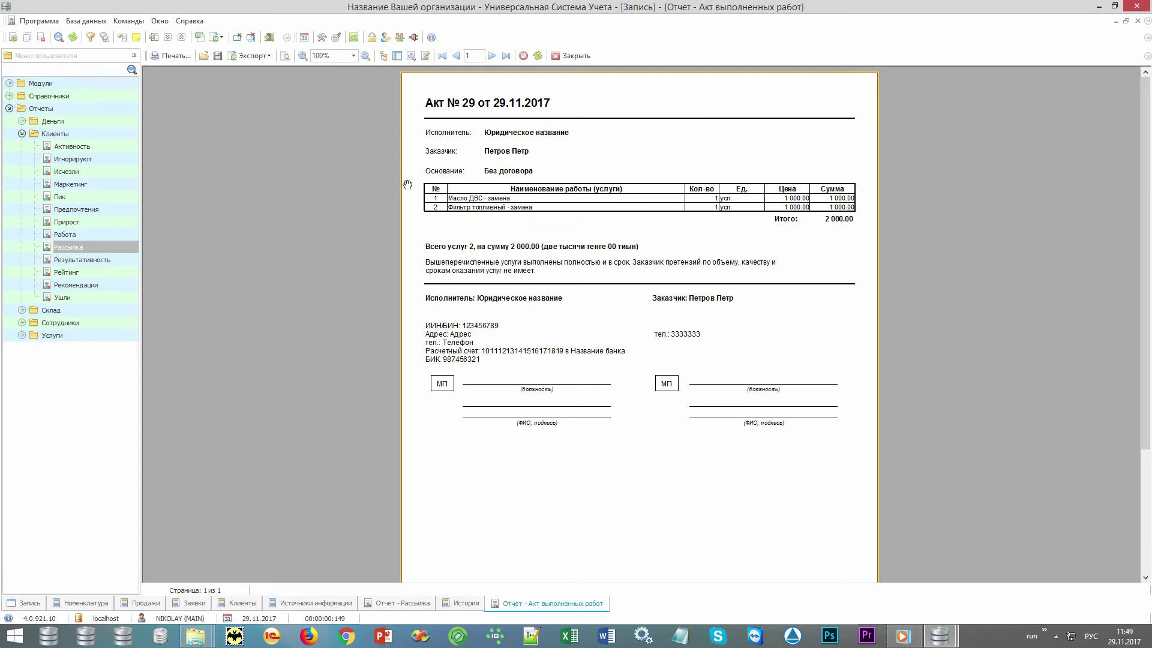
key(Escape)
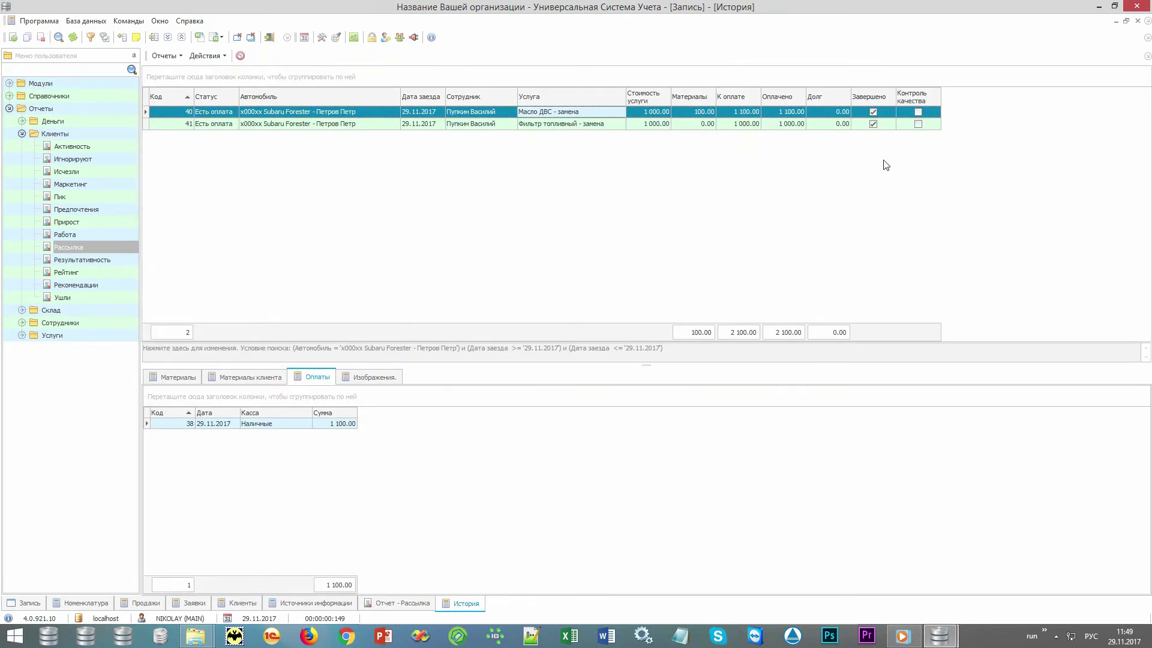
click(883, 125)
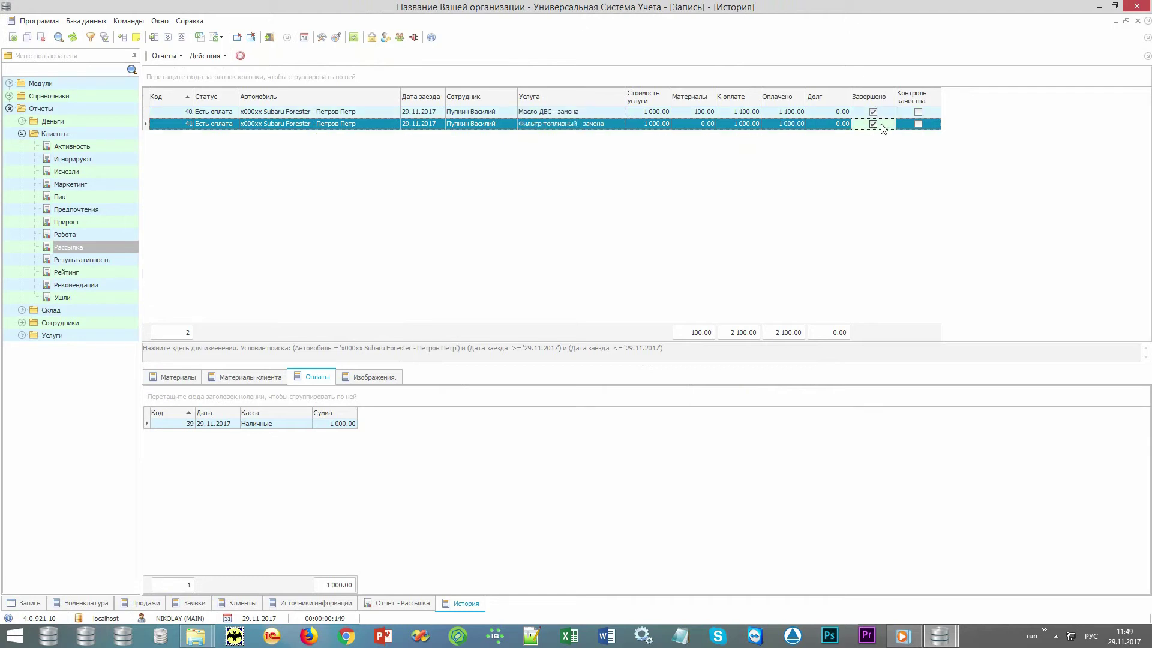
click(205, 55)
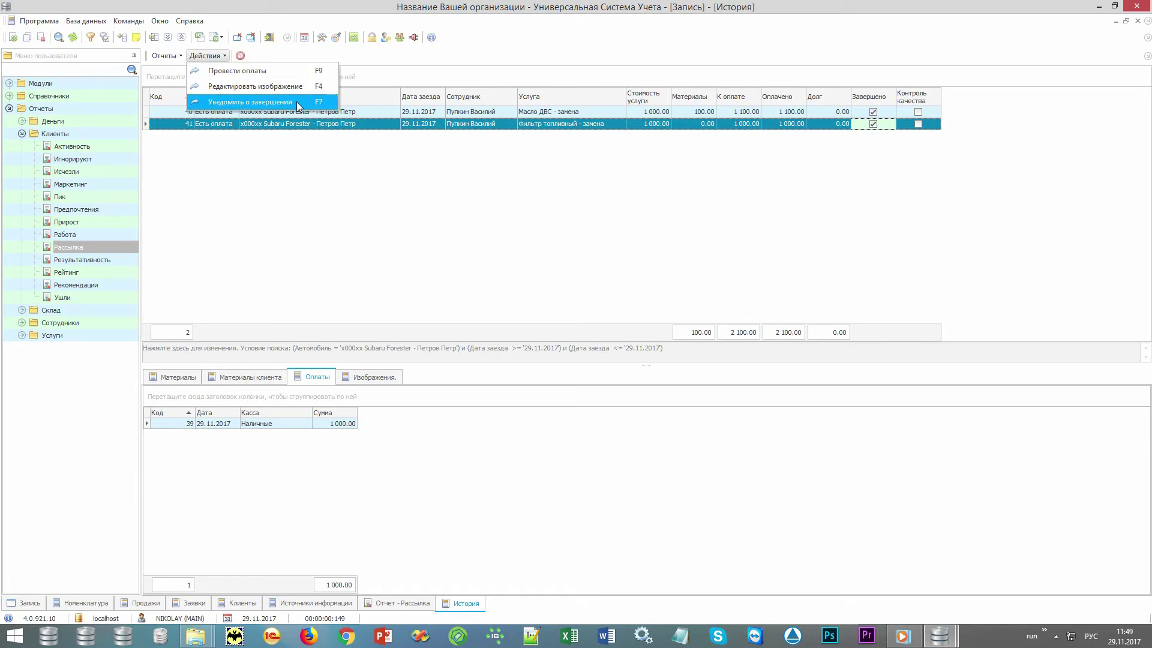
click(878, 205)
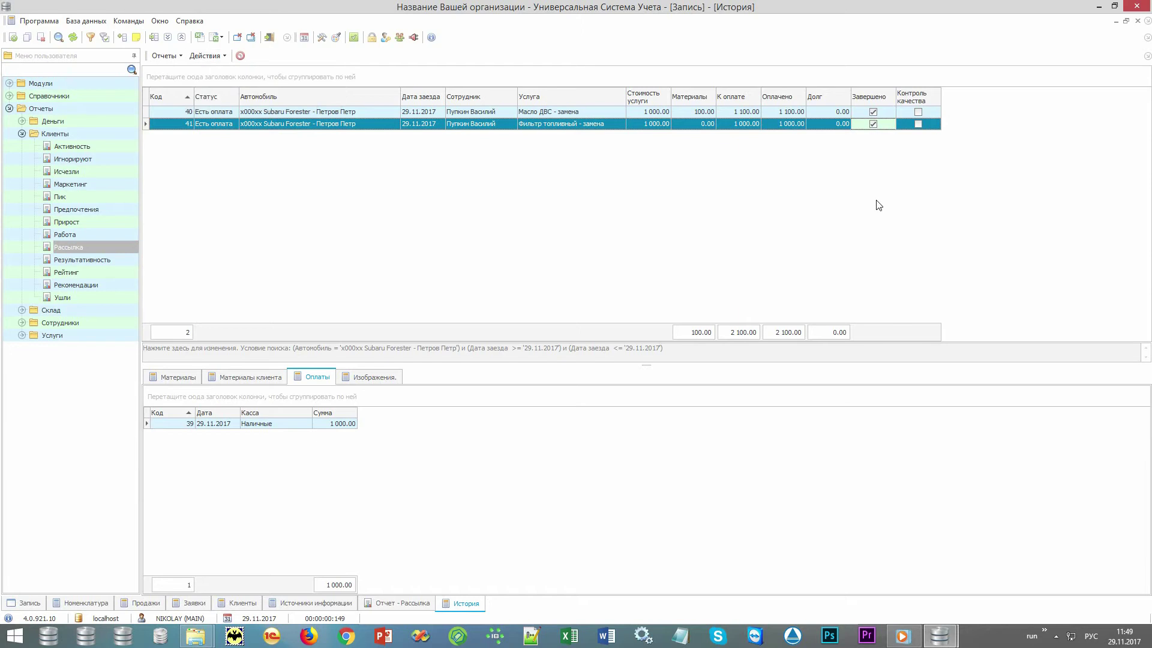
- Tick Контроль качества on visits 40 and 41 and save each
click(931, 113)
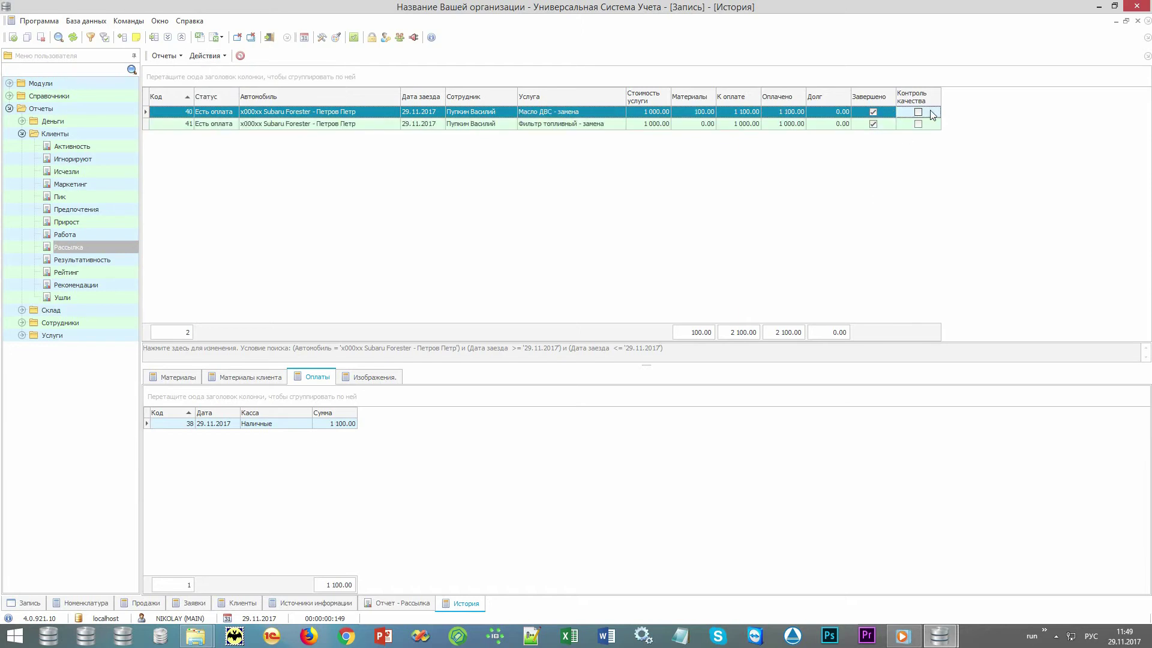
double_click(931, 113)
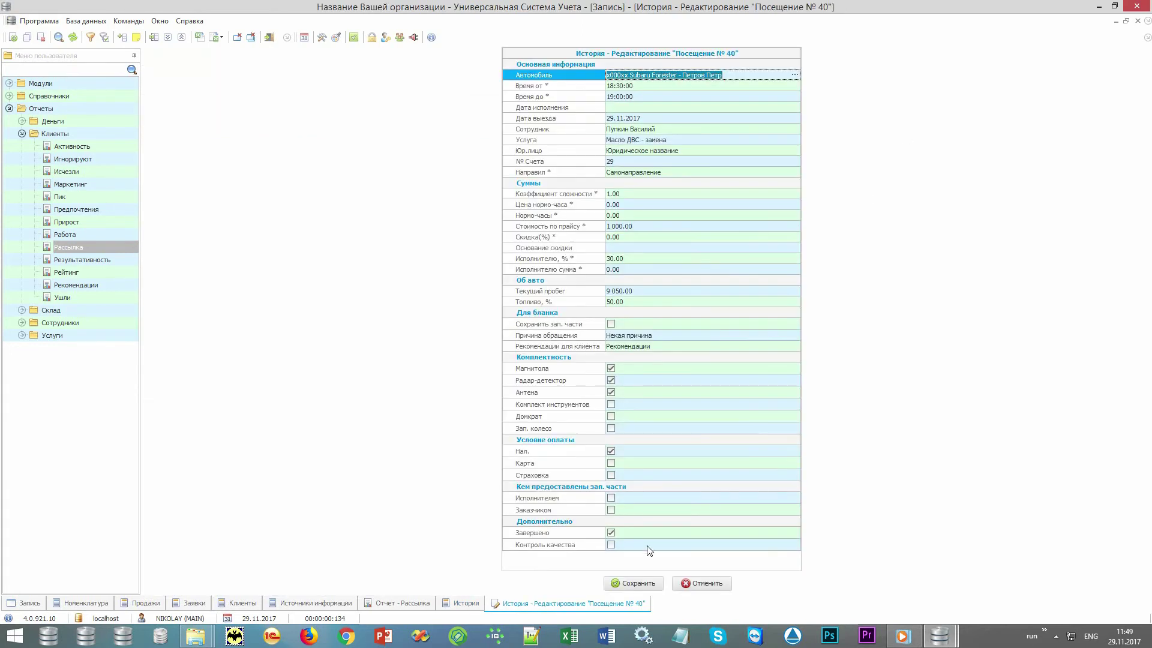
click(611, 544)
key(ctrl+s)
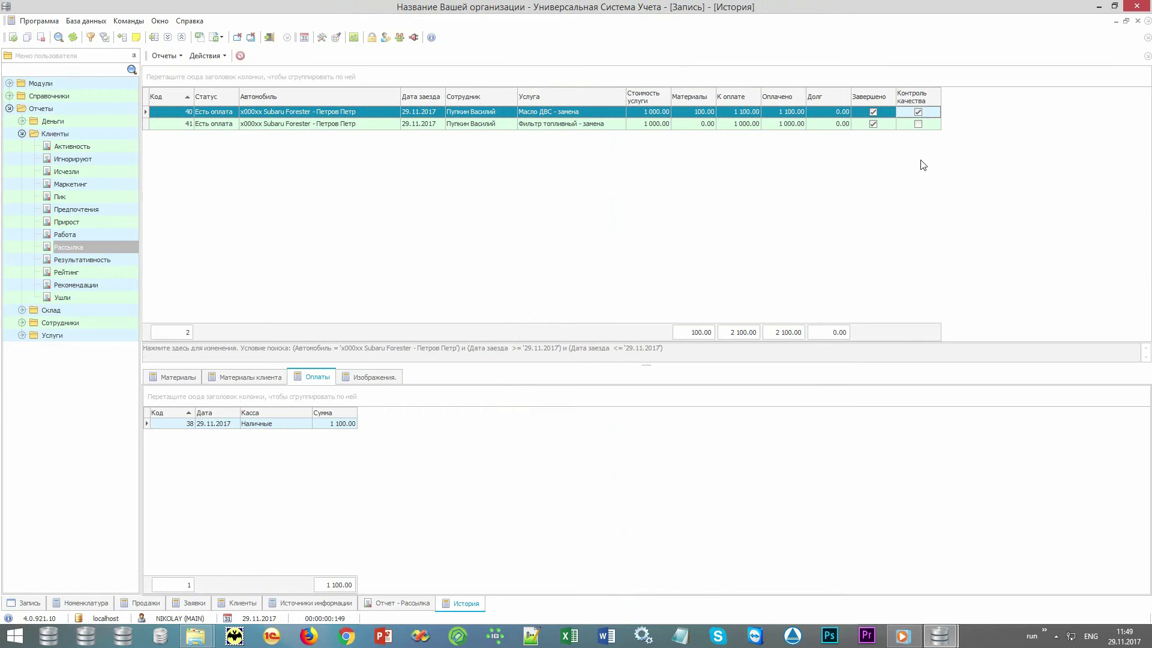
double_click(931, 123)
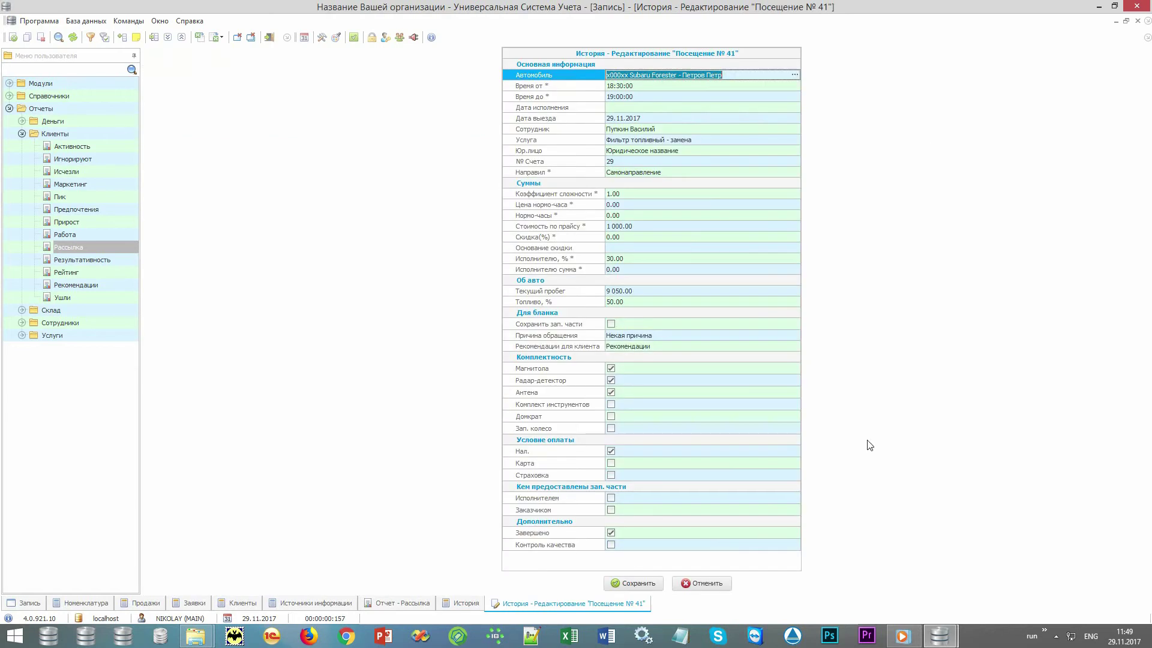
click(611, 544)
key(ctrl+s)
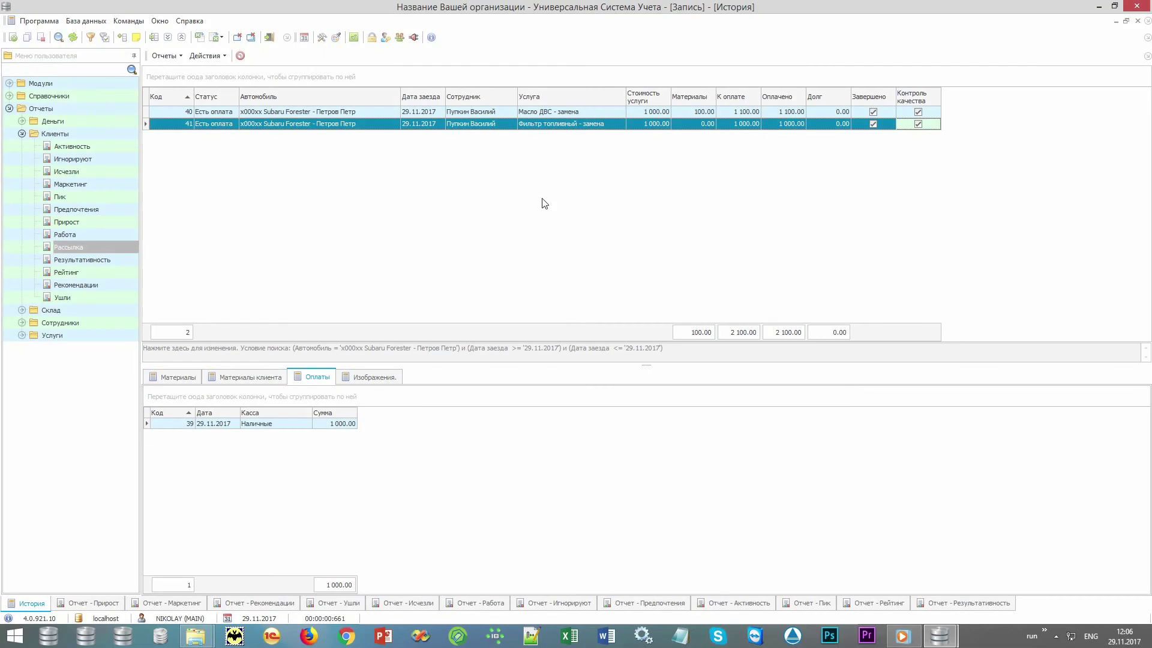
- Expand and collapse the services, employees, warehouse and money report groups in the tree
click(79, 112)
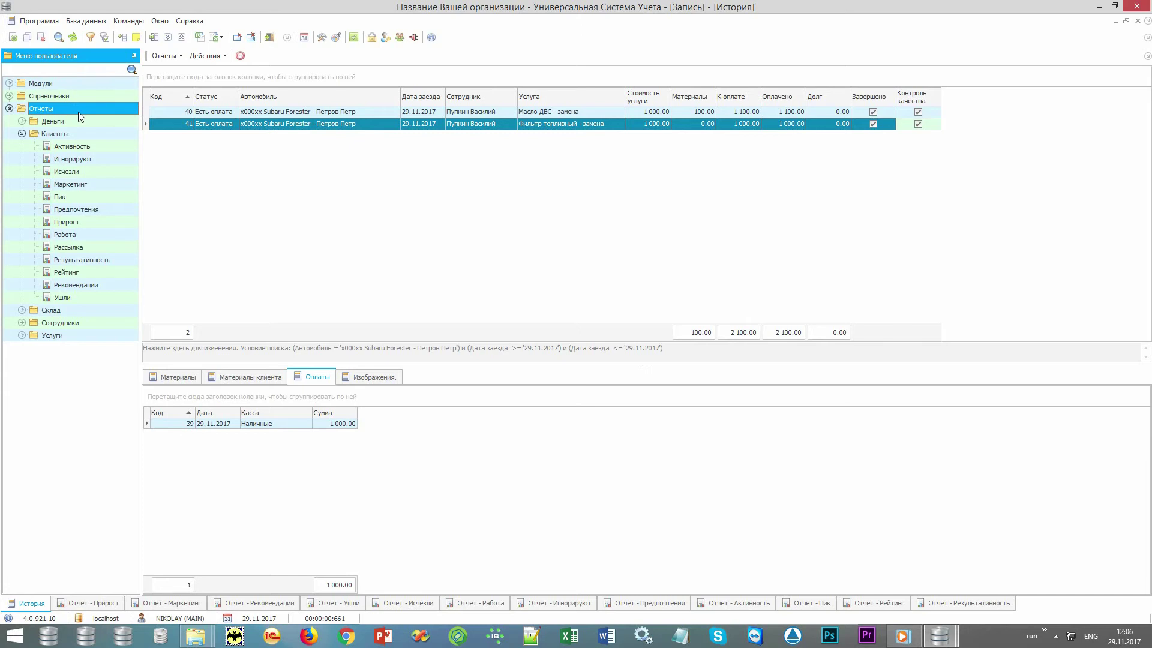
click(22, 335)
click(22, 323)
click(22, 310)
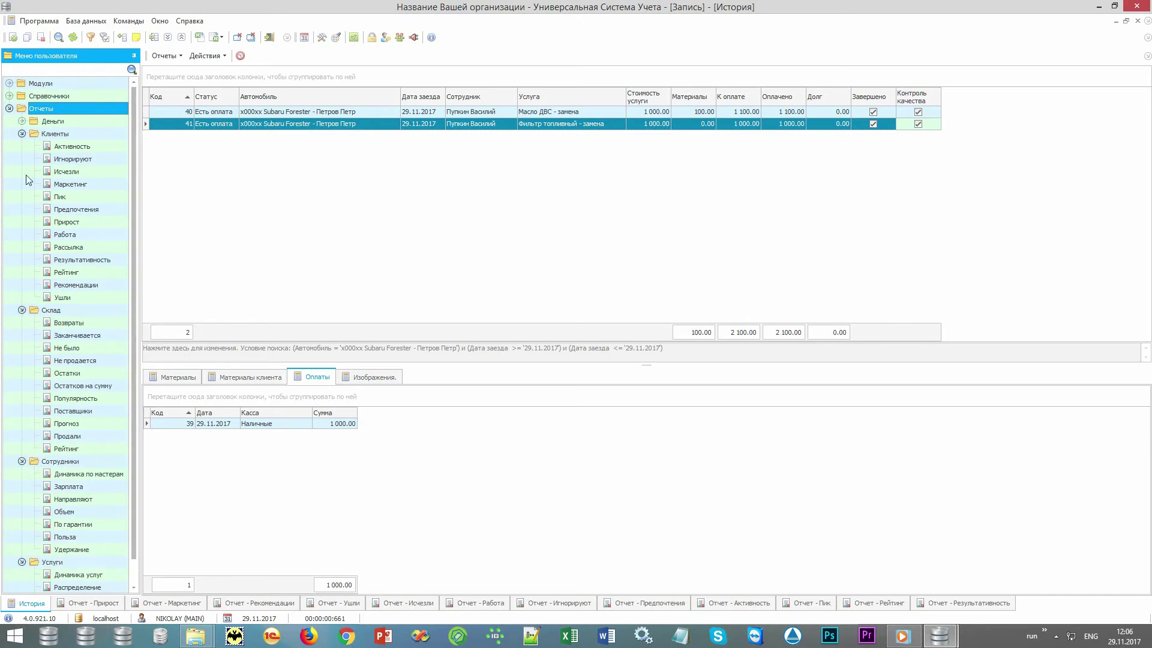
click(21, 121)
drag(133, 210, 146, 375)
scroll(36, 180, up, 5)
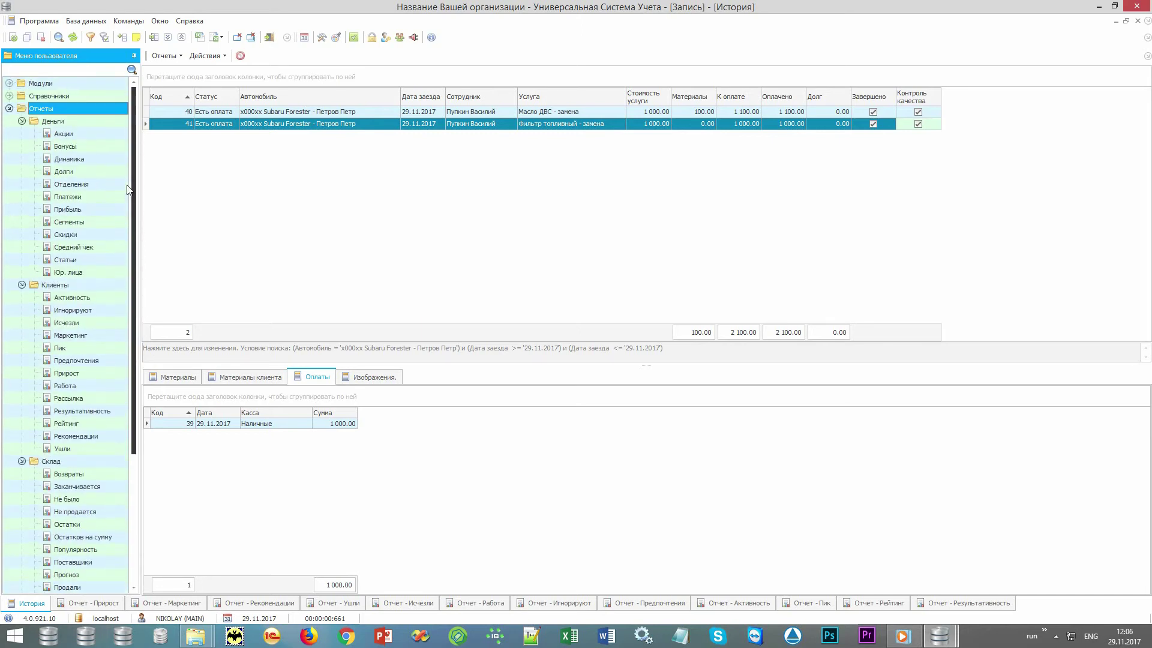
click(21, 121)
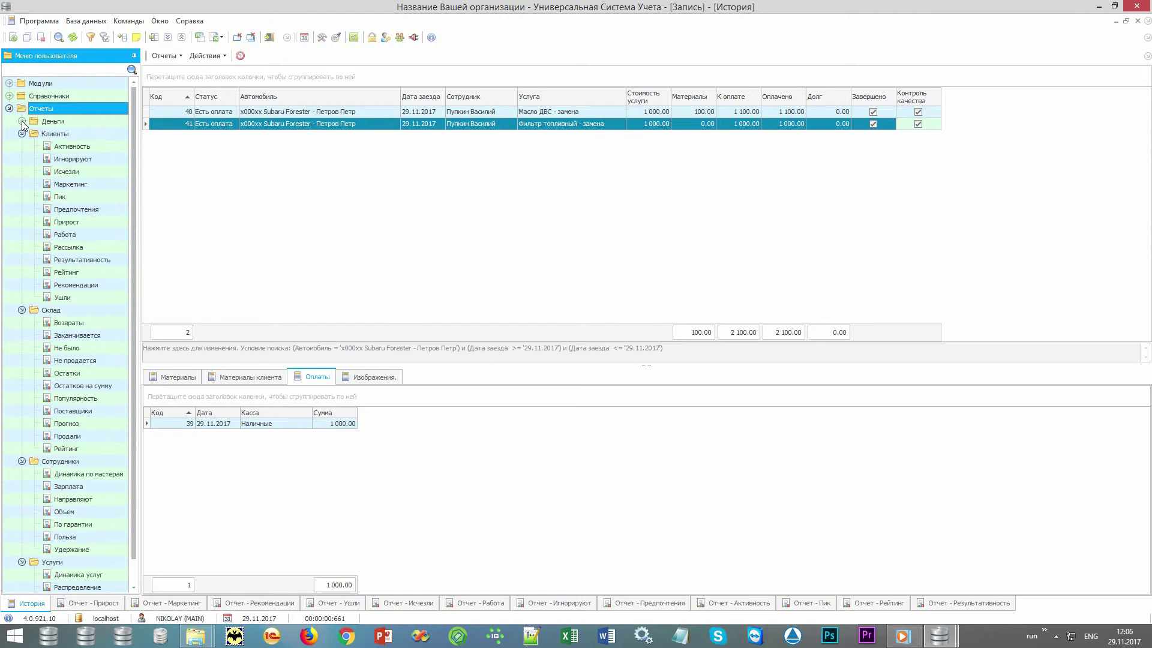
click(22, 310)
click(22, 323)
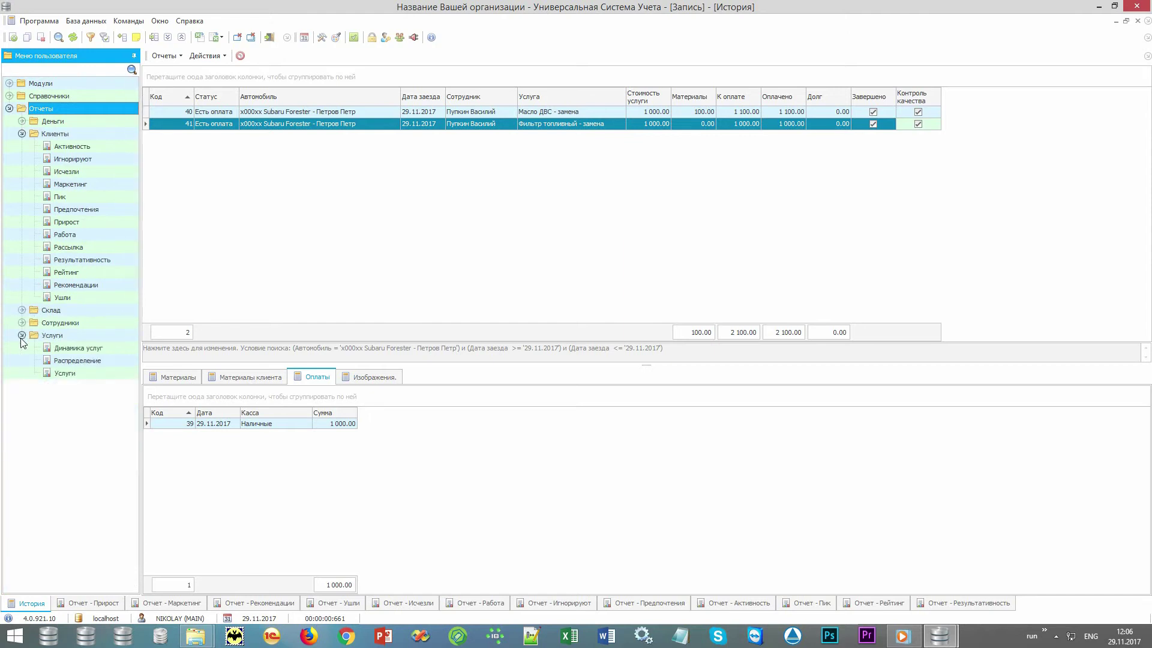
click(21, 336)
- Browse the client reports (Рассылка, Ушли, Предпочтения), then bring up the Прирост report
click(56, 134)
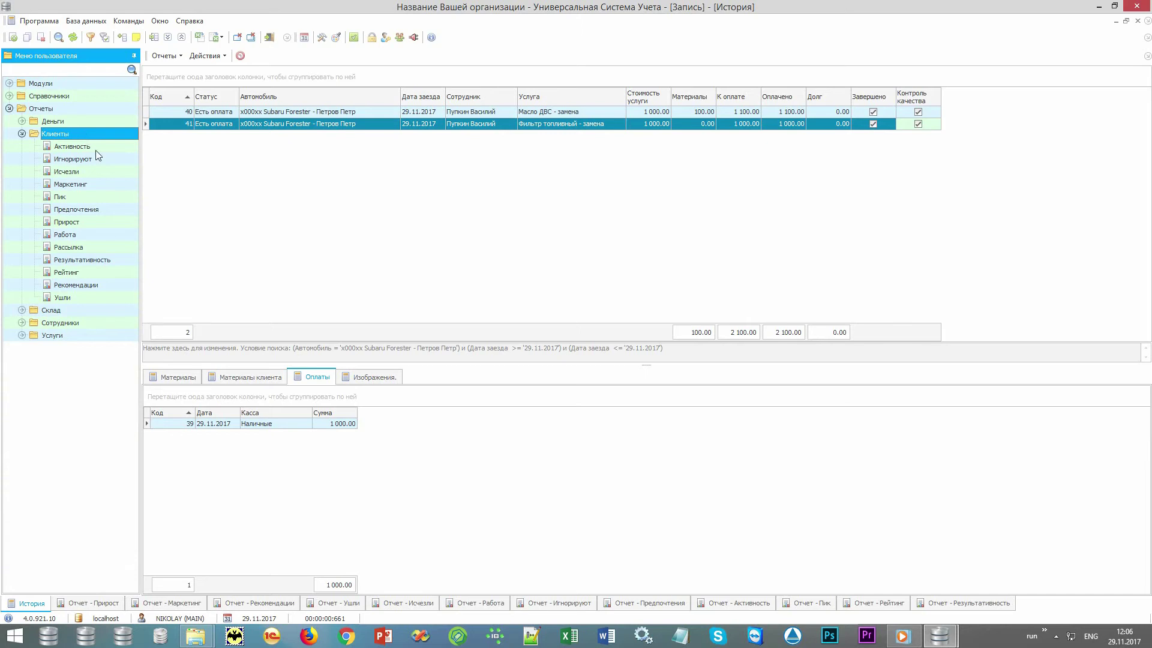
key(Down)
key(Down)
key(Down)
key(Down)
key(Down)
key(Down)
key(Down)
key(Down)
key(Down)
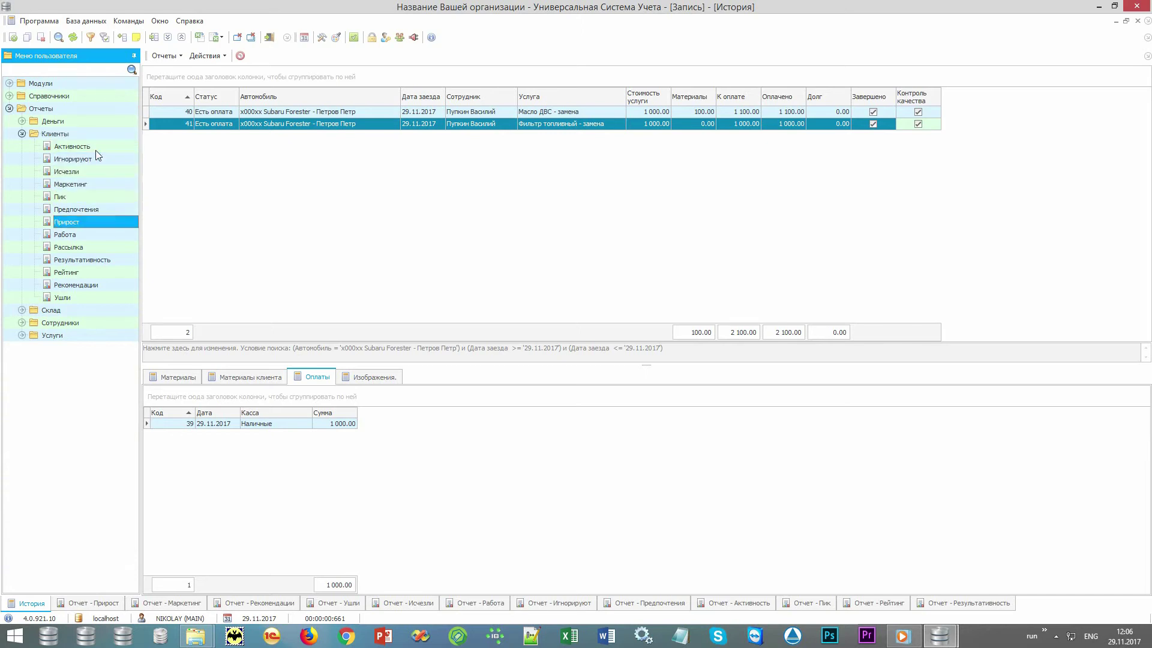
key(Down)
key(Down)
key(Down)
key(Down)
key(Up)
key(Up)
key(Up)
key(Up)
key(Up)
key(Up)
key(Up)
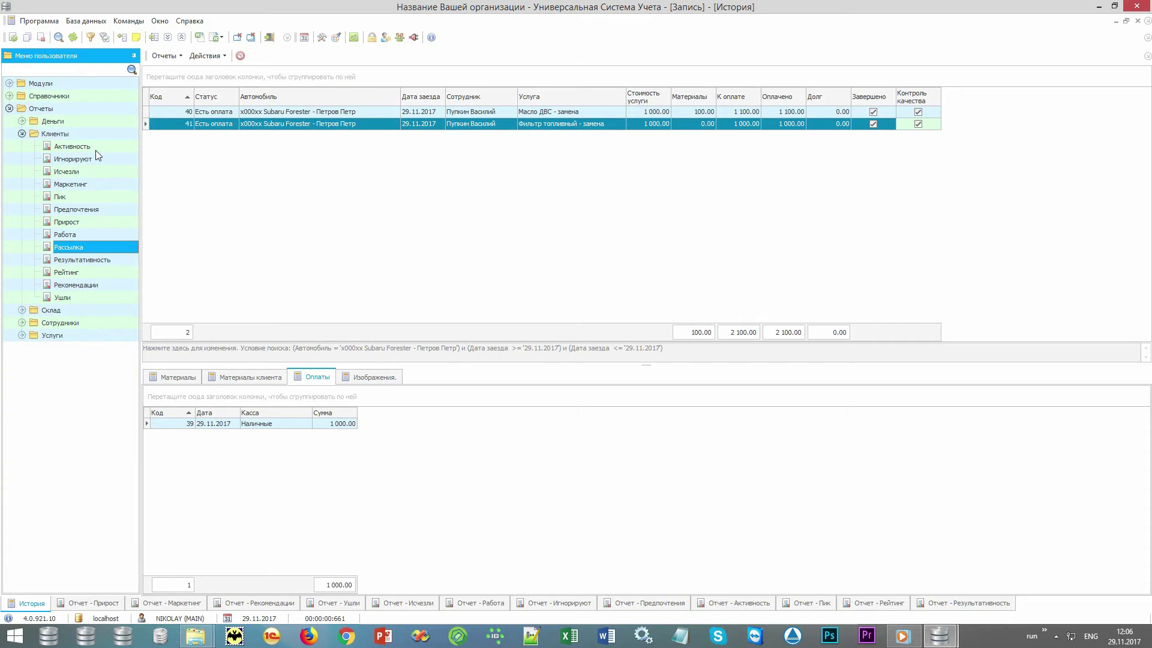
key(Up)
key(Up)
key(Up)
key(Up)
key(Up)
key(Up)
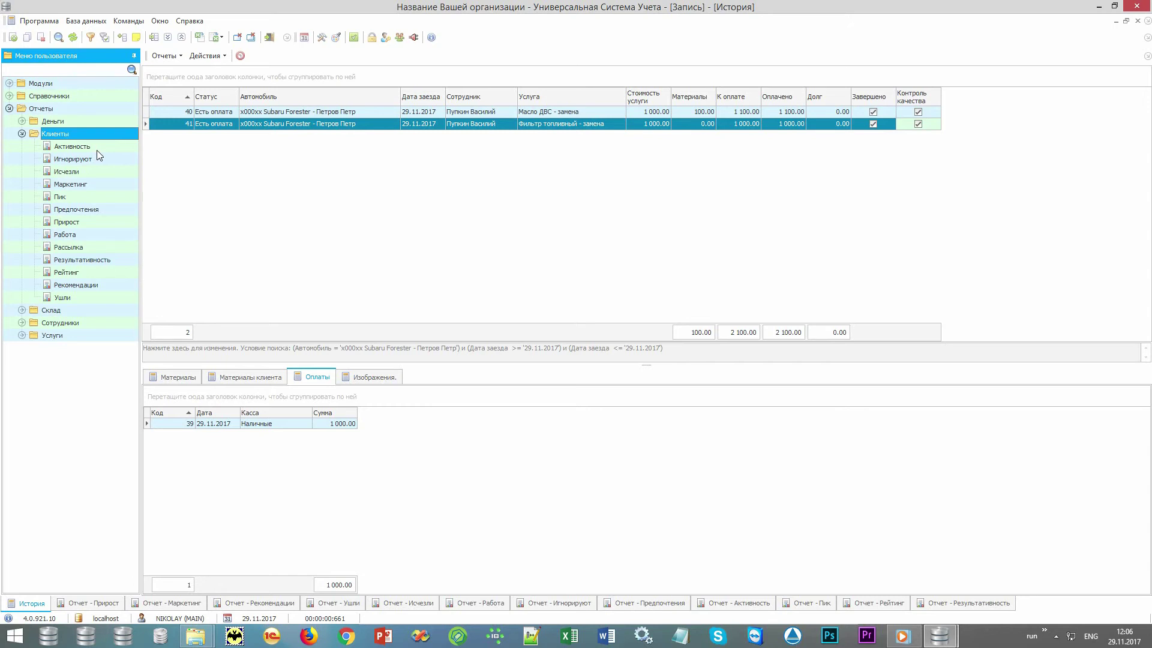
click(94, 603)
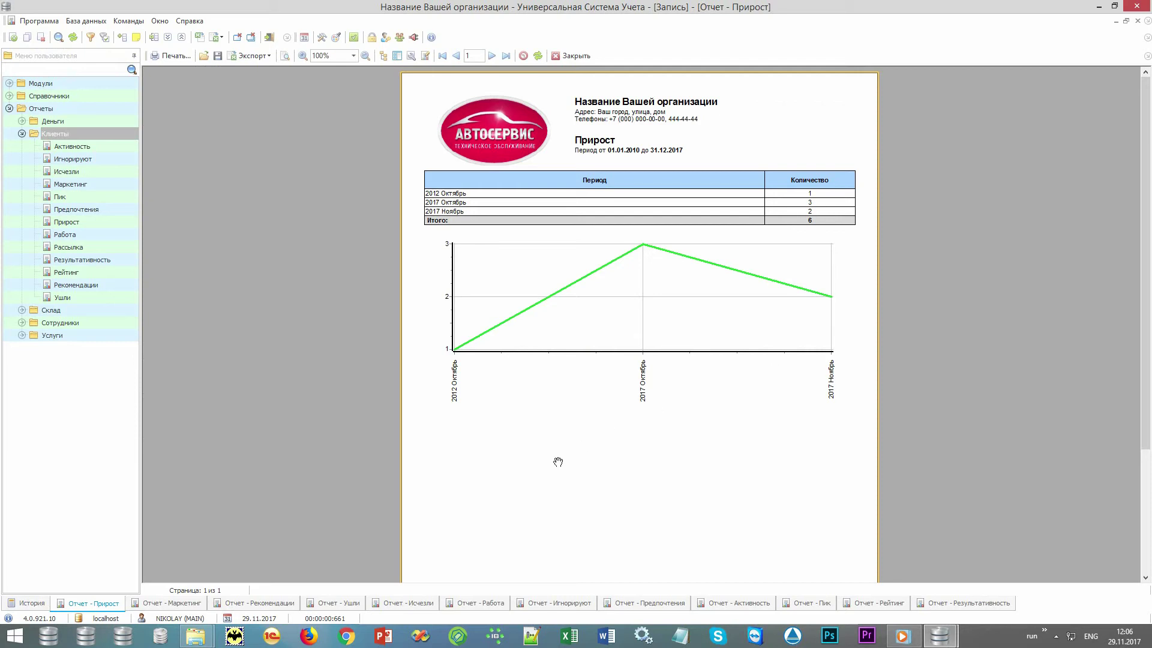
- View the Маркетинг and Рекомендации reports, ending on Ушли: one client lost to Конкуренты
click(180, 604)
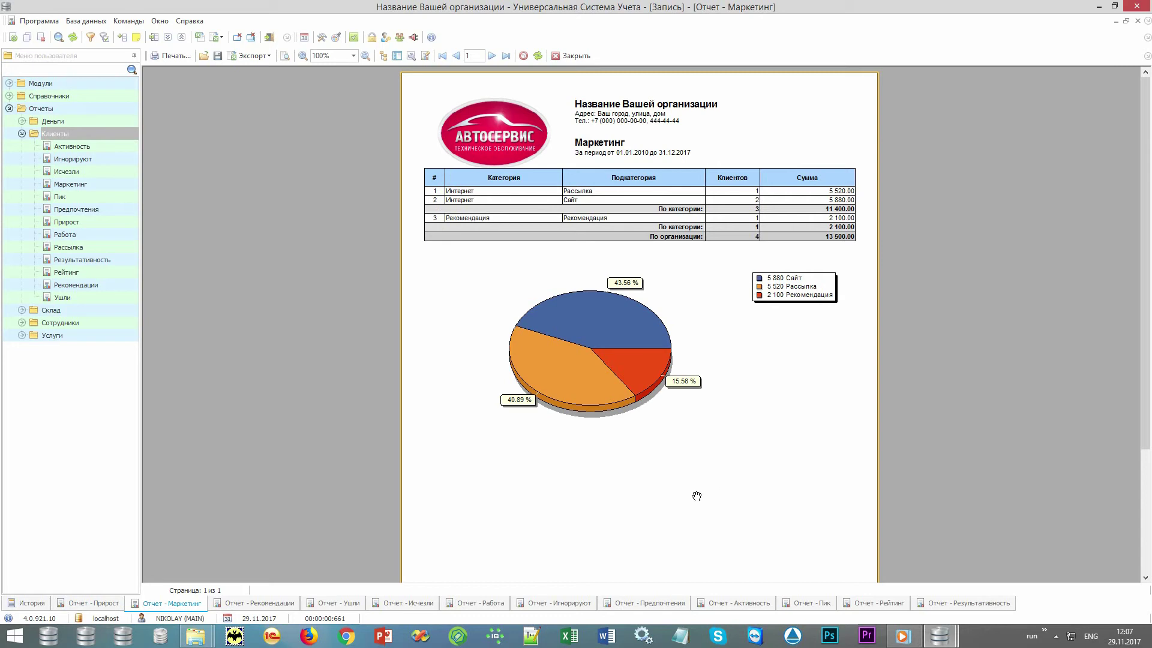
click(251, 603)
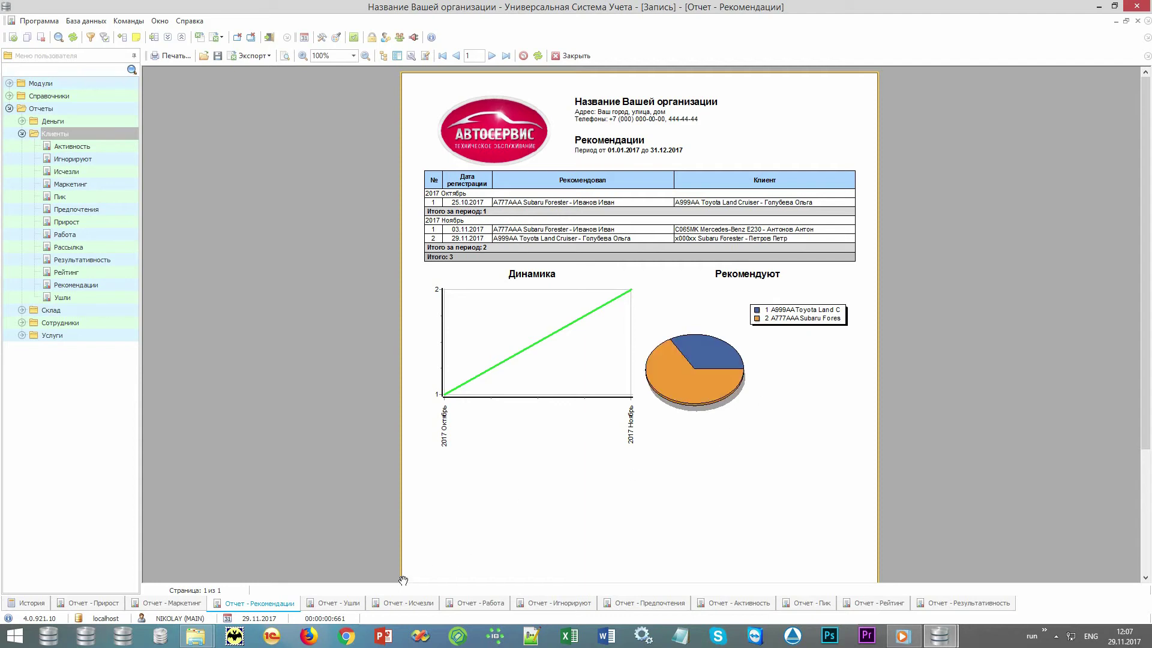
click(336, 607)
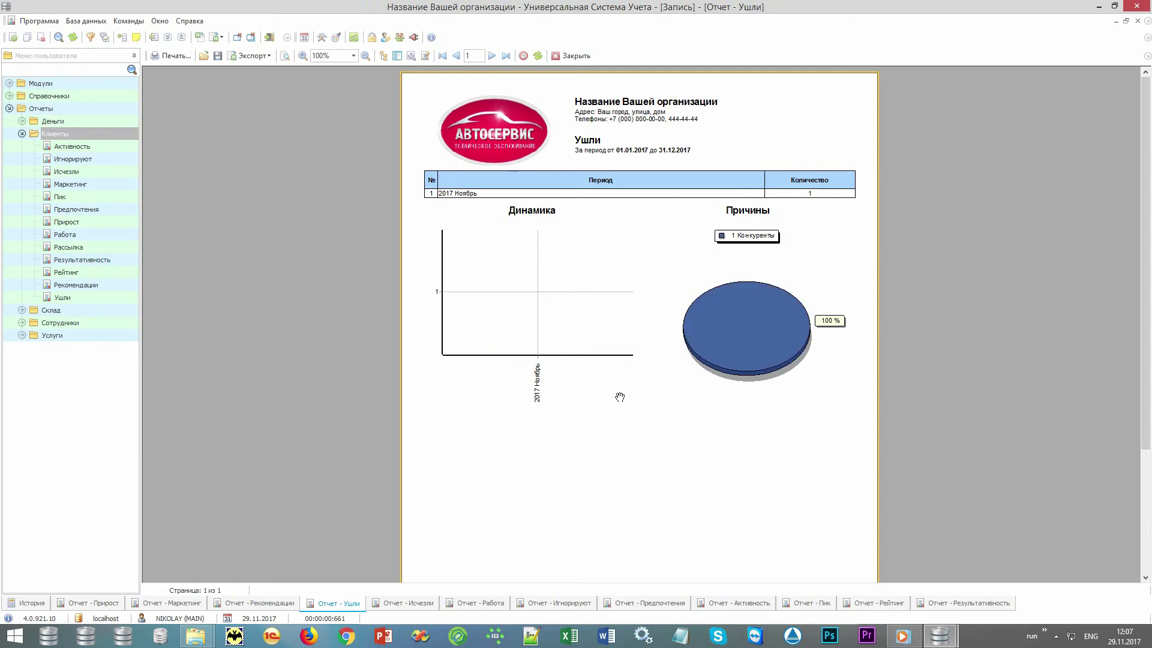
- Show the Исчезли report listing four clients last seen on 29.11.2017
click(404, 608)
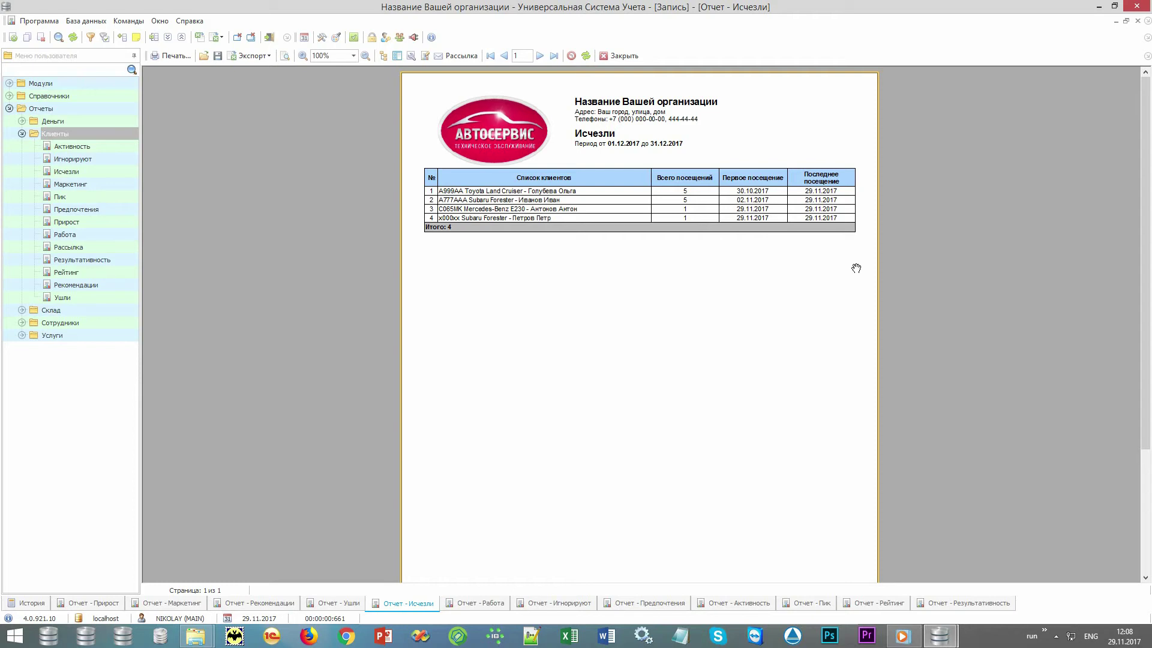
- View the Работа and Игнорируют reports, ending on Предпочтения with 13 visits by department
click(478, 605)
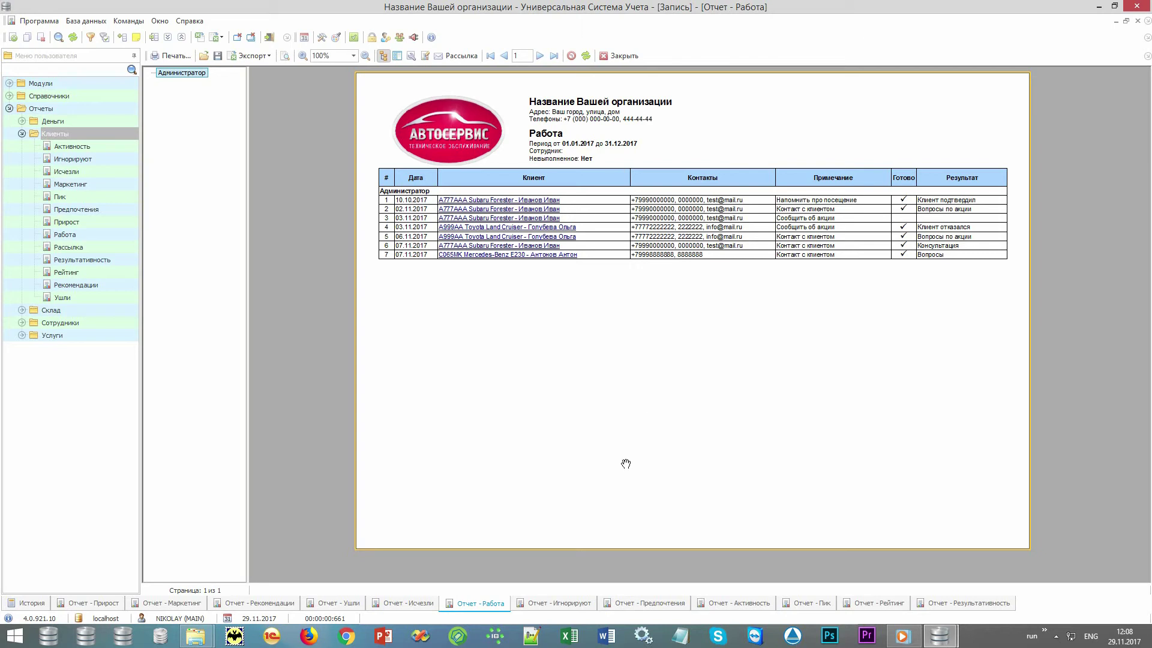
click(558, 607)
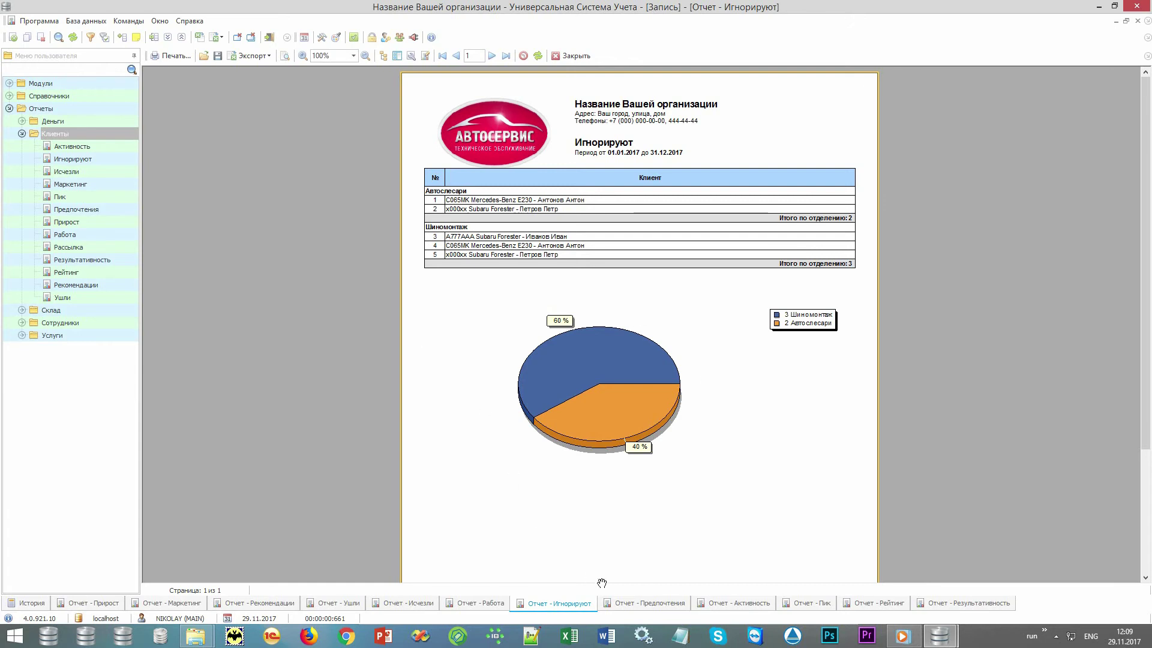
click(624, 604)
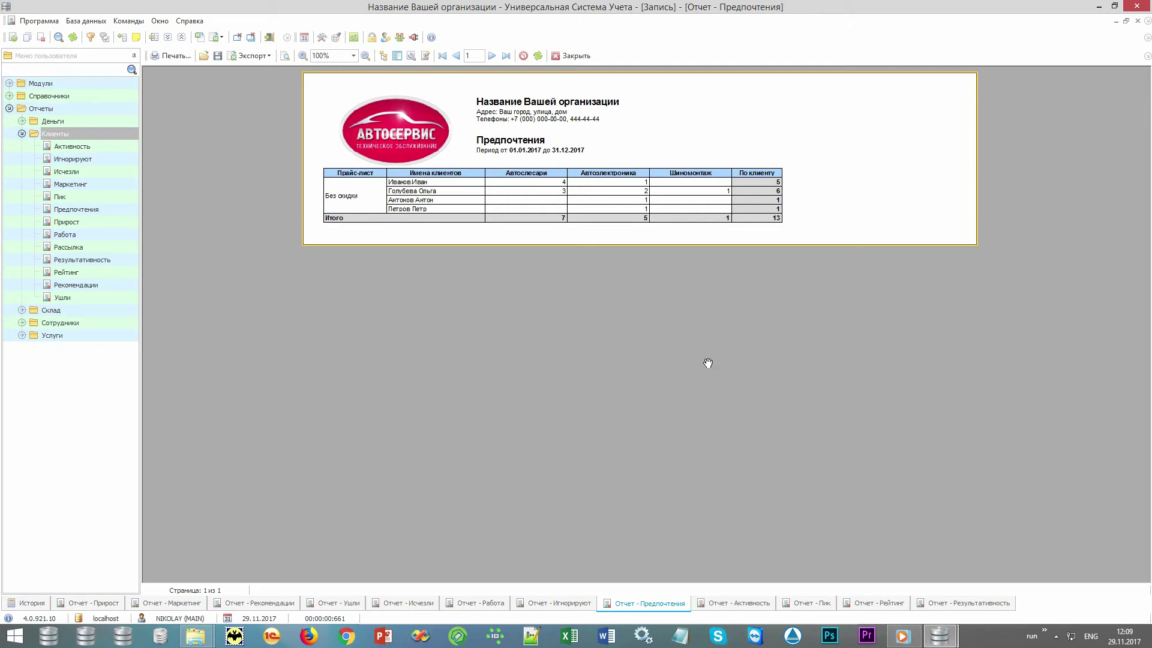
- View the Активность report, then the Пик report showing Wednesday and 12:00 as the busiest times
click(740, 604)
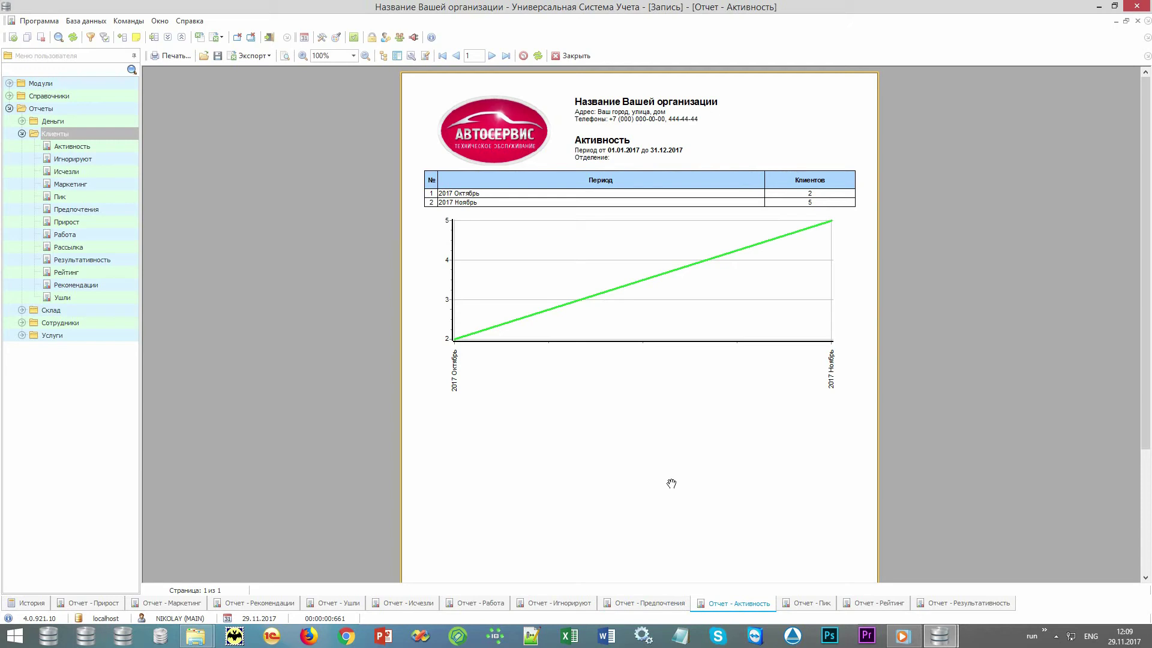
click(806, 607)
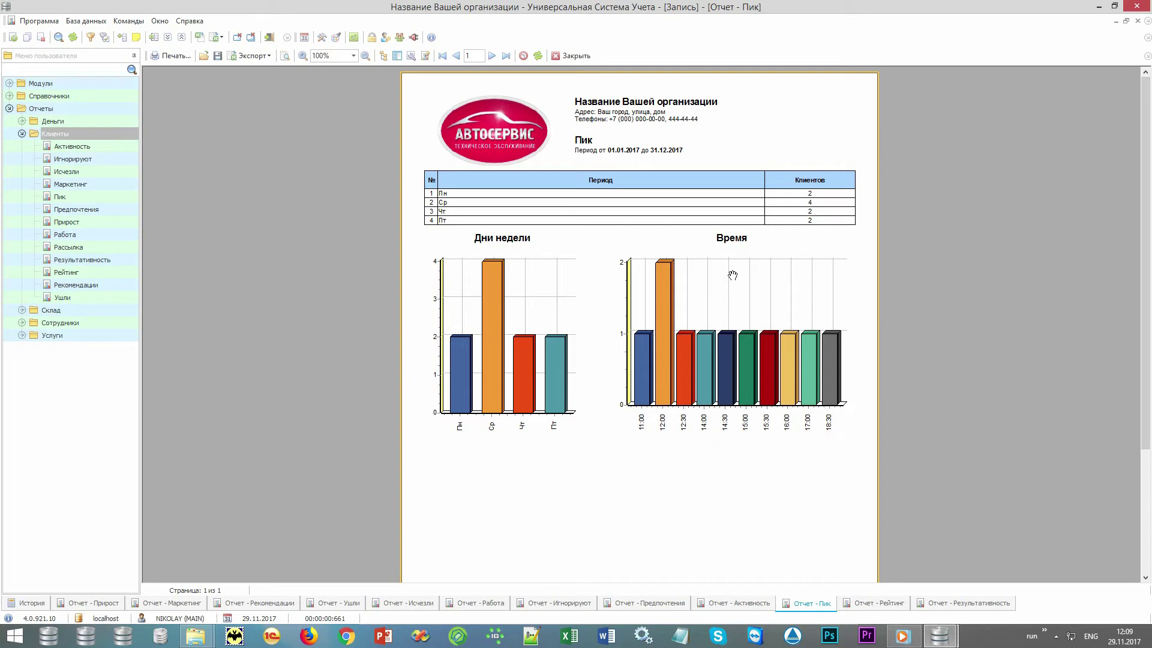
- Check the Рейтинг ranking, then view Результативность: 16 contacts, 13 orders, 81.25% effectiveness
click(866, 602)
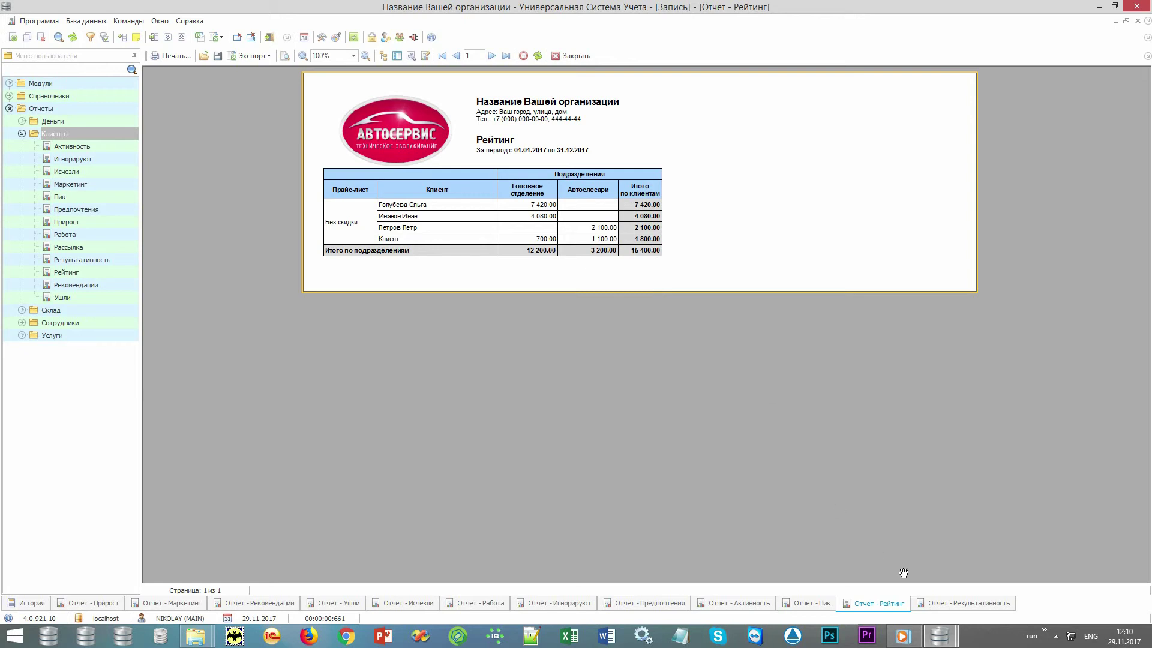
click(952, 607)
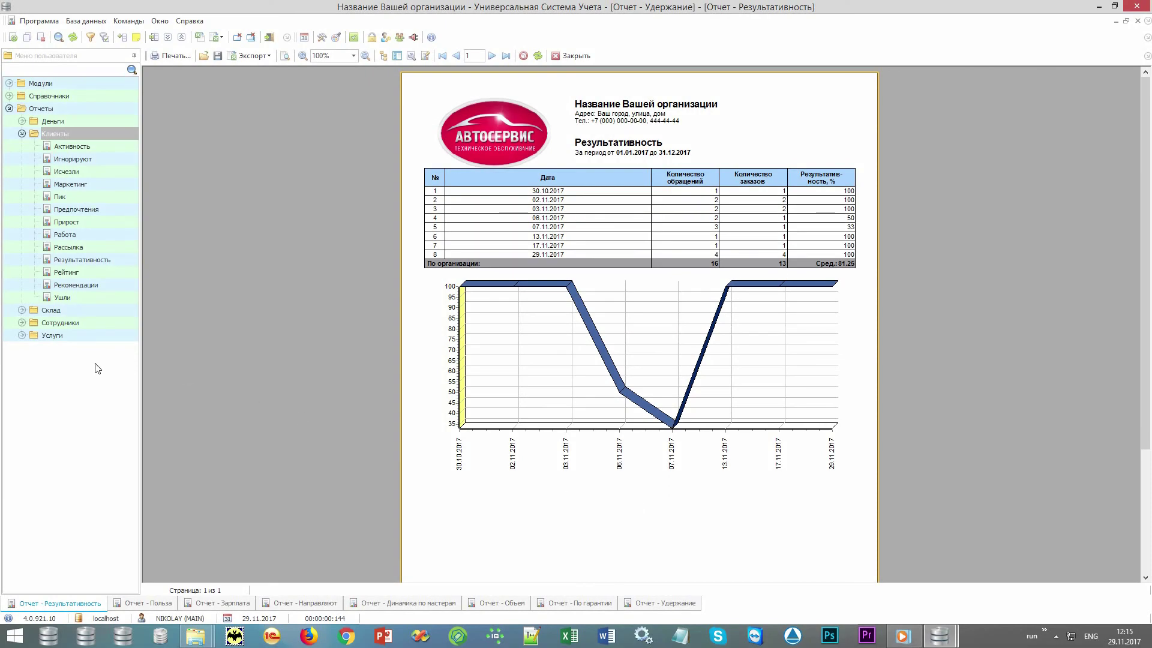
- Expand the Сотрудники folder under Отчеты to list the employee reports
double_click(103, 326)
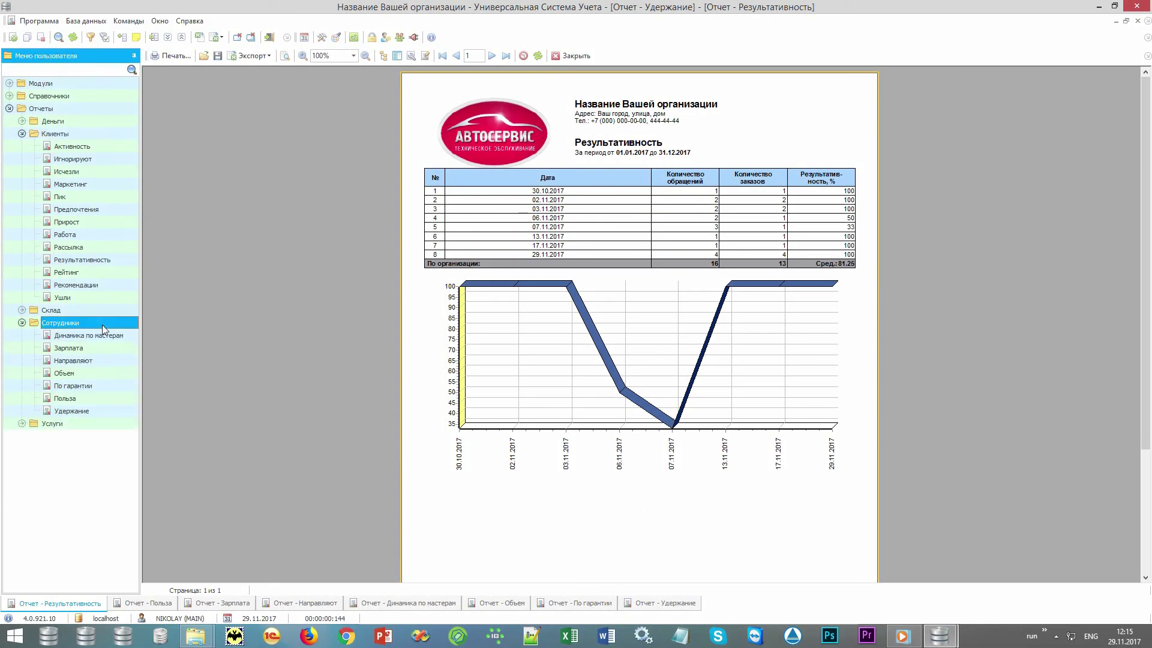
- Collapse Клиенты, view the Польза report, then the Зарплата report totalling 1 830.50
click(21, 133)
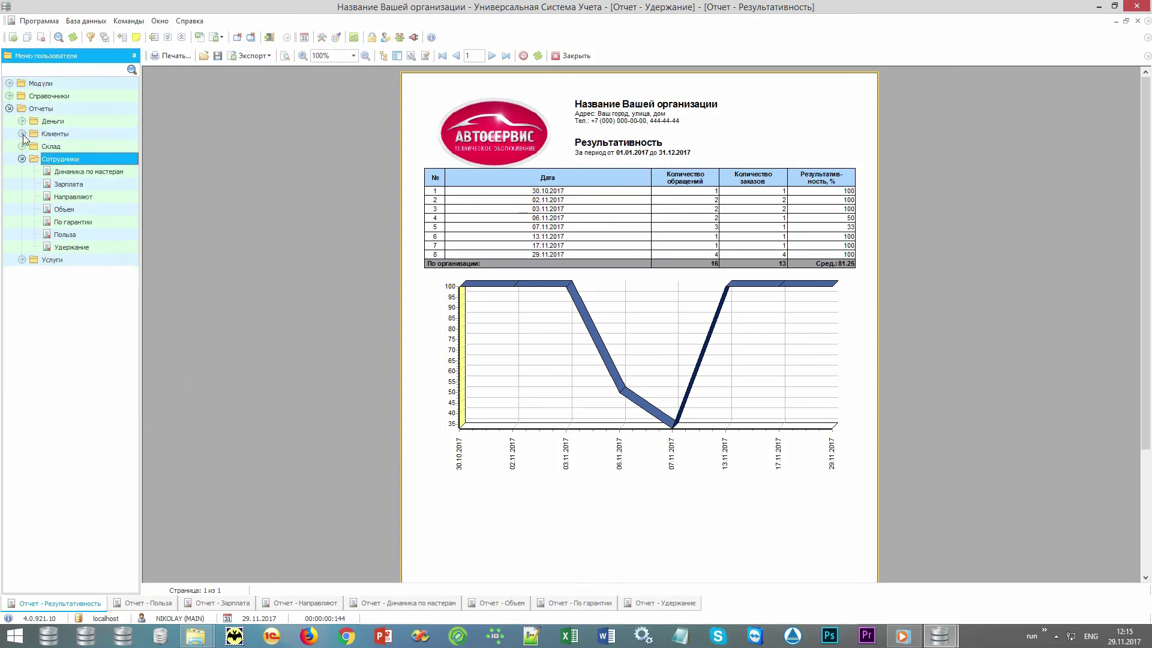
click(91, 233)
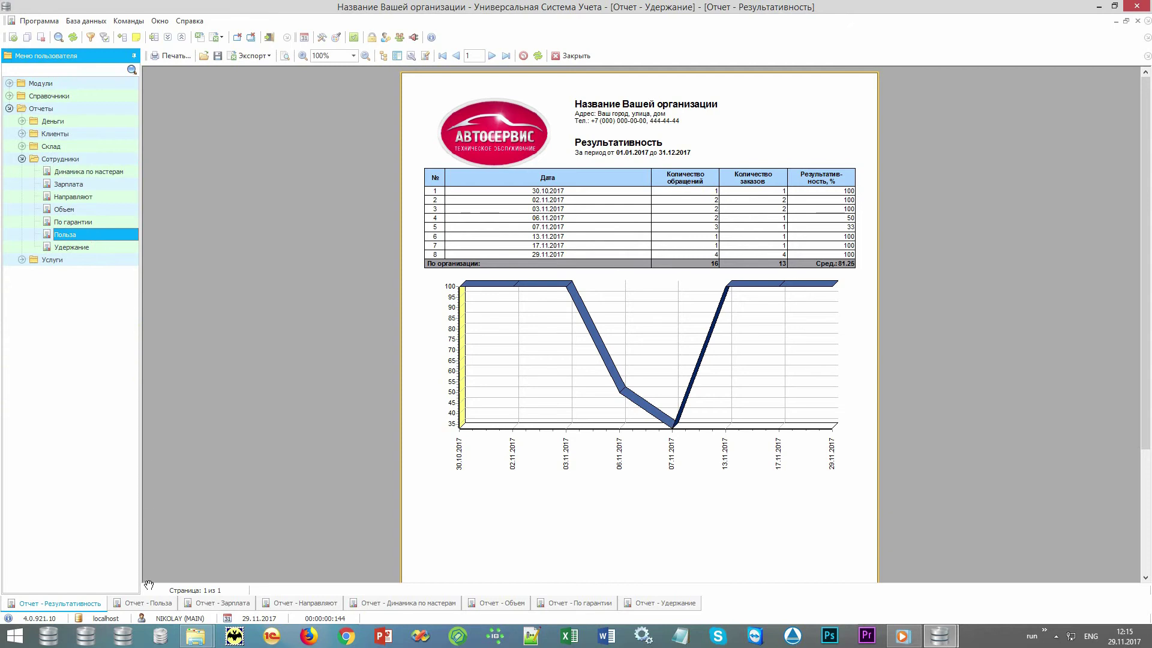
click(134, 604)
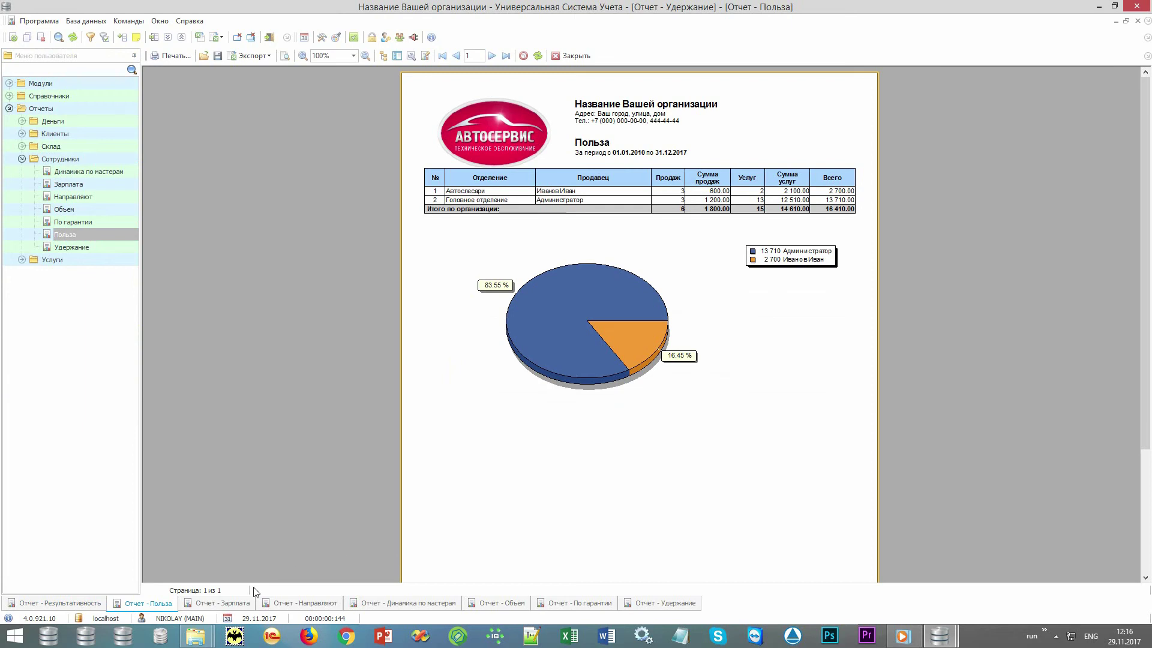
click(213, 604)
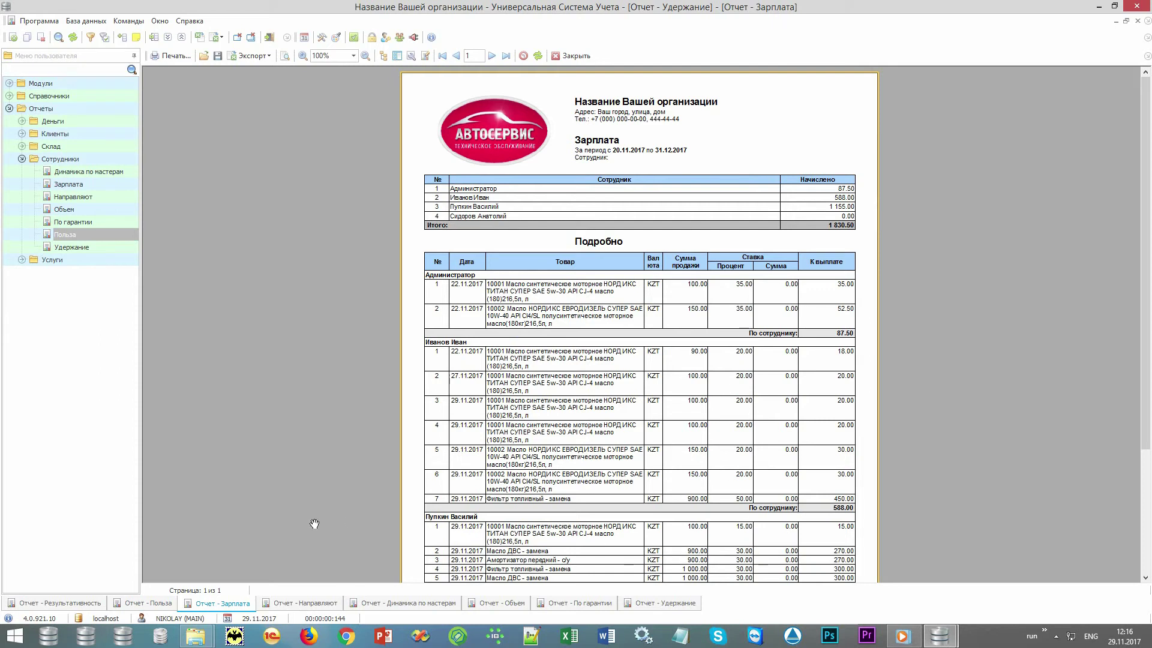
- View the Направляют referrals report, then Динамика по мастерам showing 8 visits in 2017
click(280, 603)
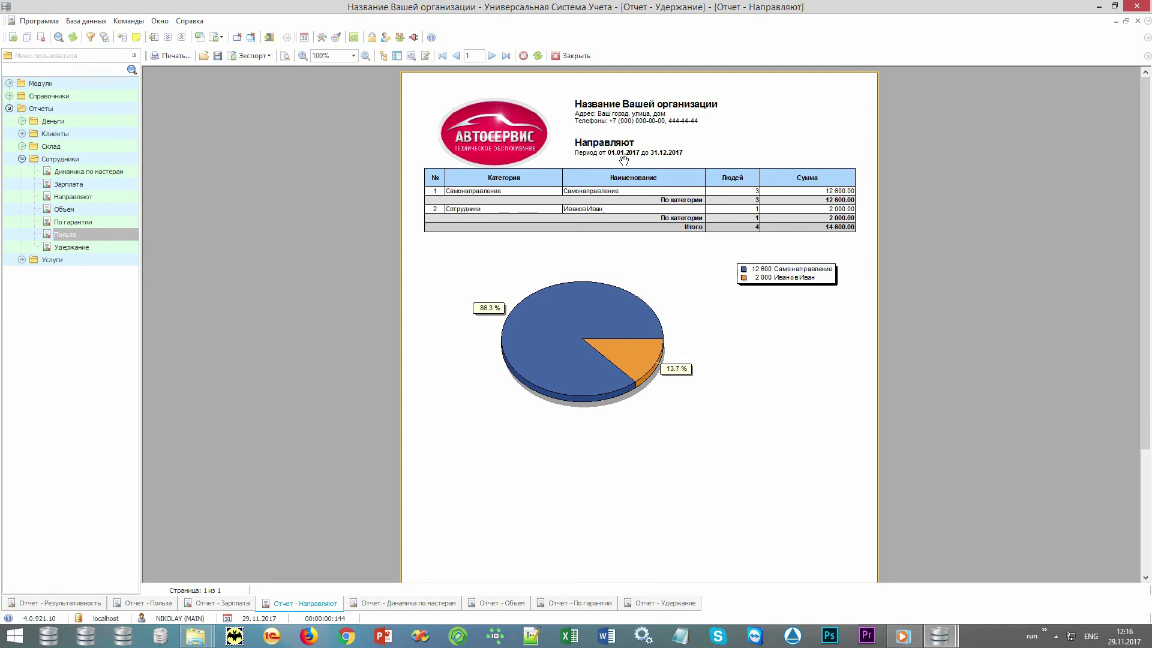
click(403, 603)
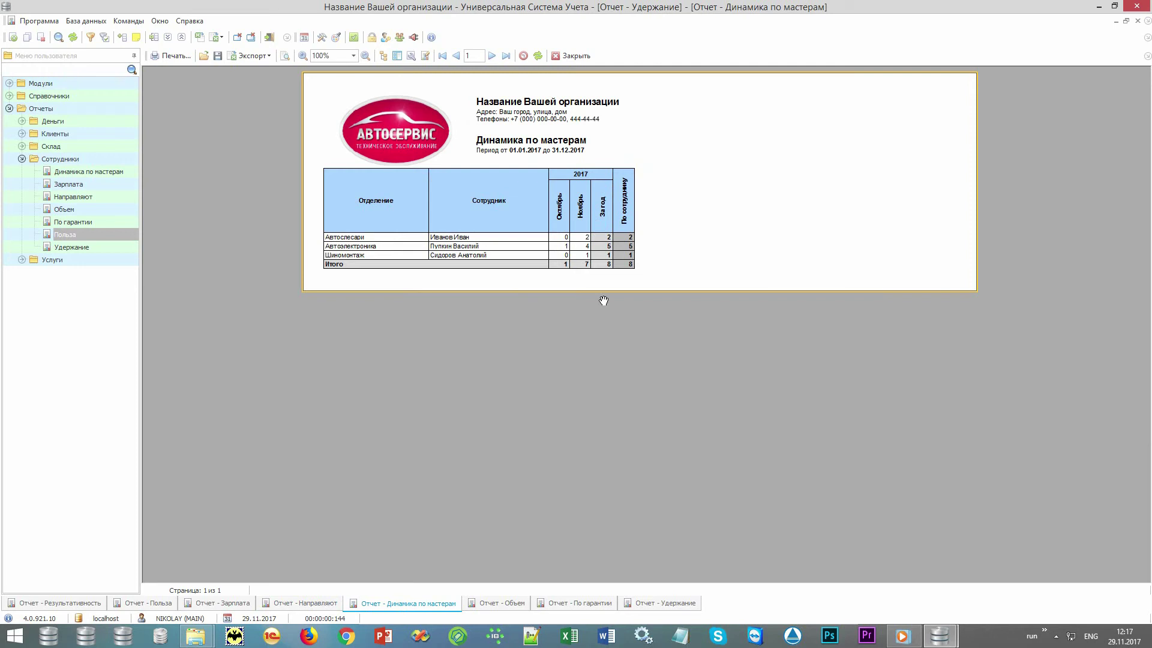
click(490, 604)
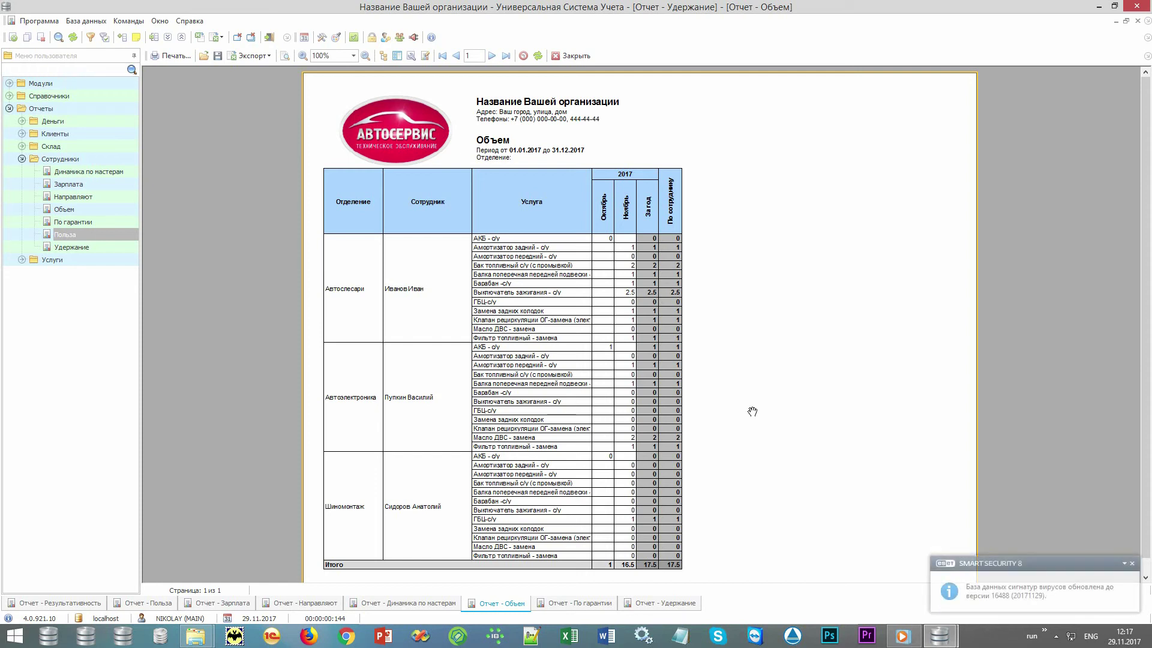
click(1114, 564)
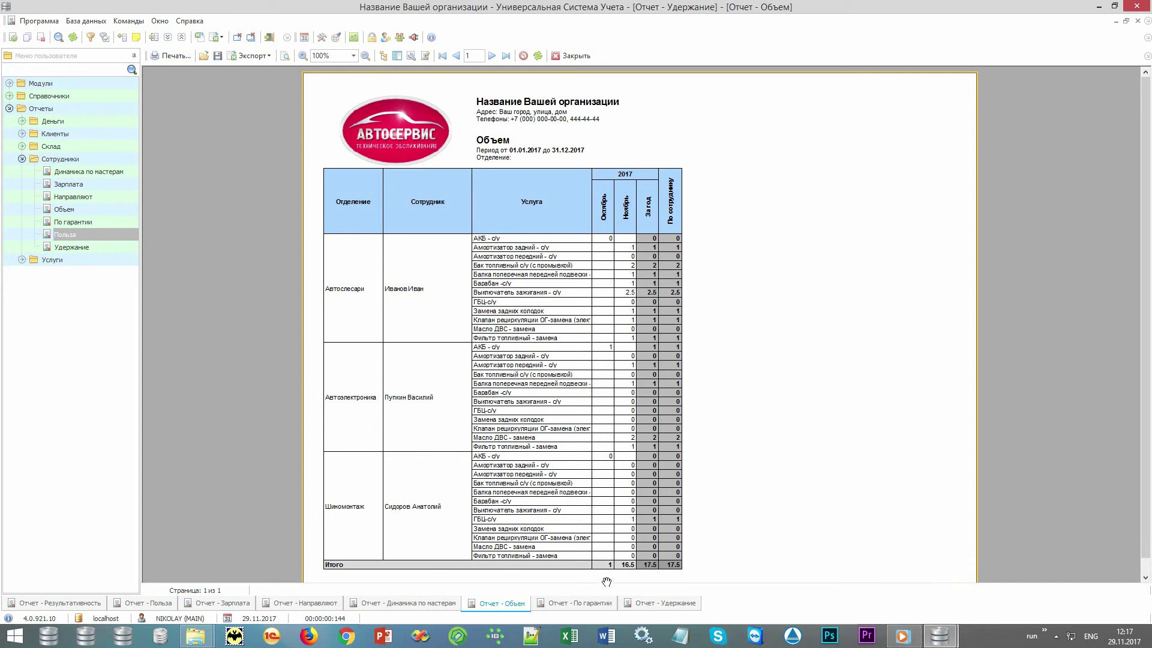
click(582, 605)
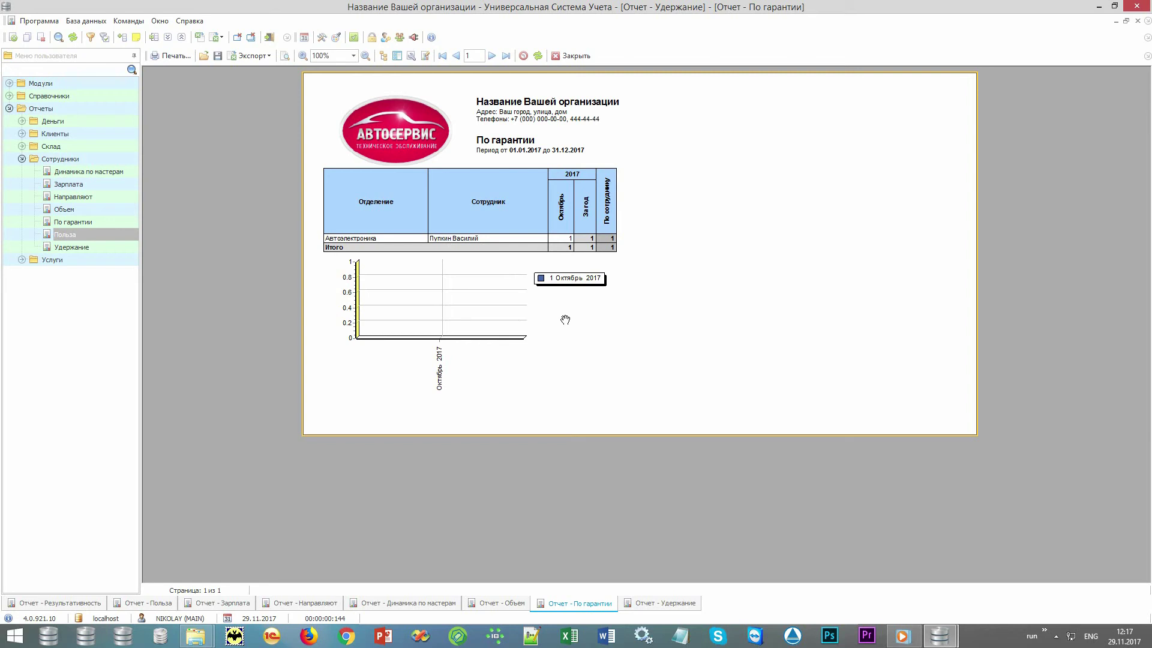
- View the Удержание report (3 of 7 clients retained), then swap Сотрудники for the Деньги report group
click(653, 607)
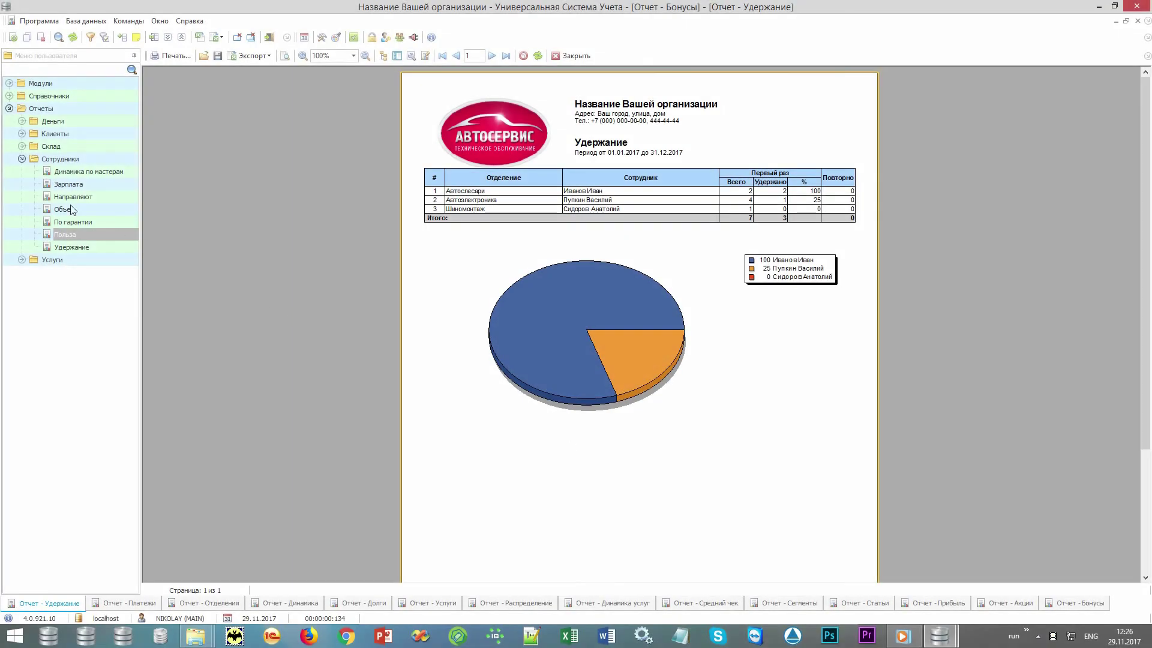
click(23, 159)
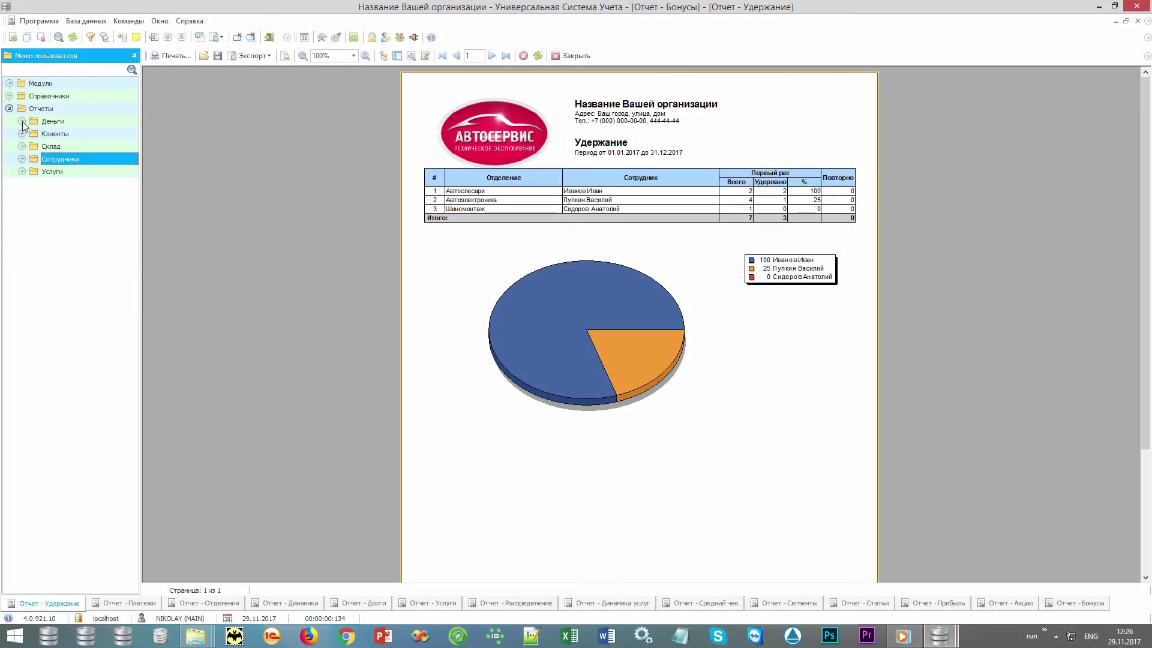
click(23, 121)
click(70, 121)
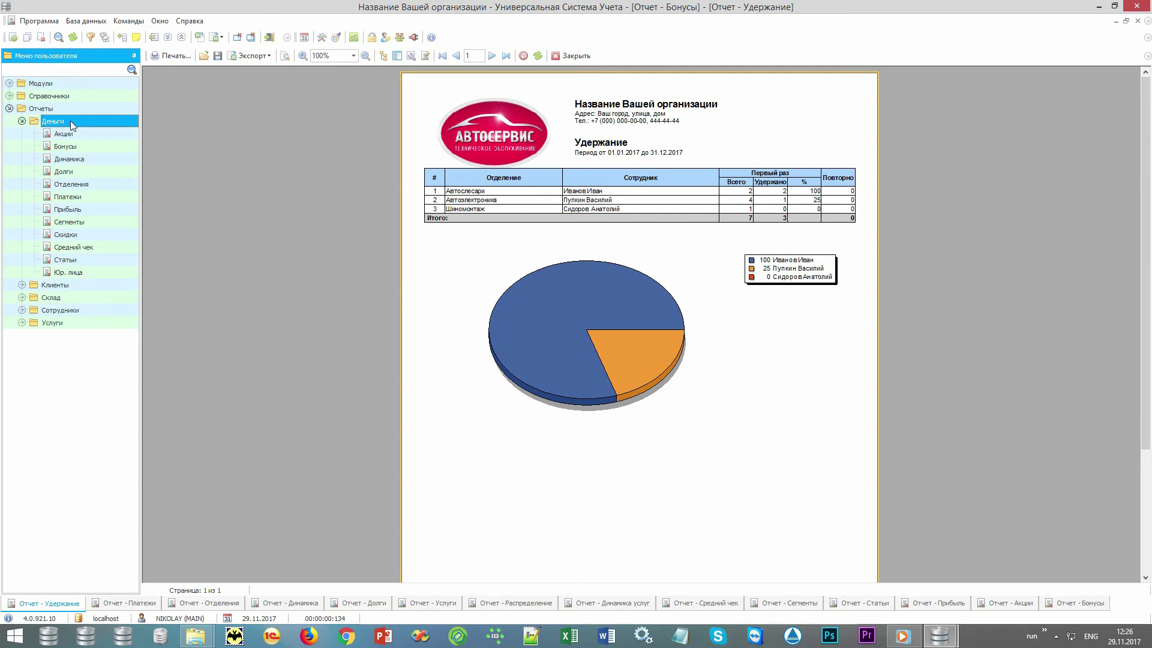